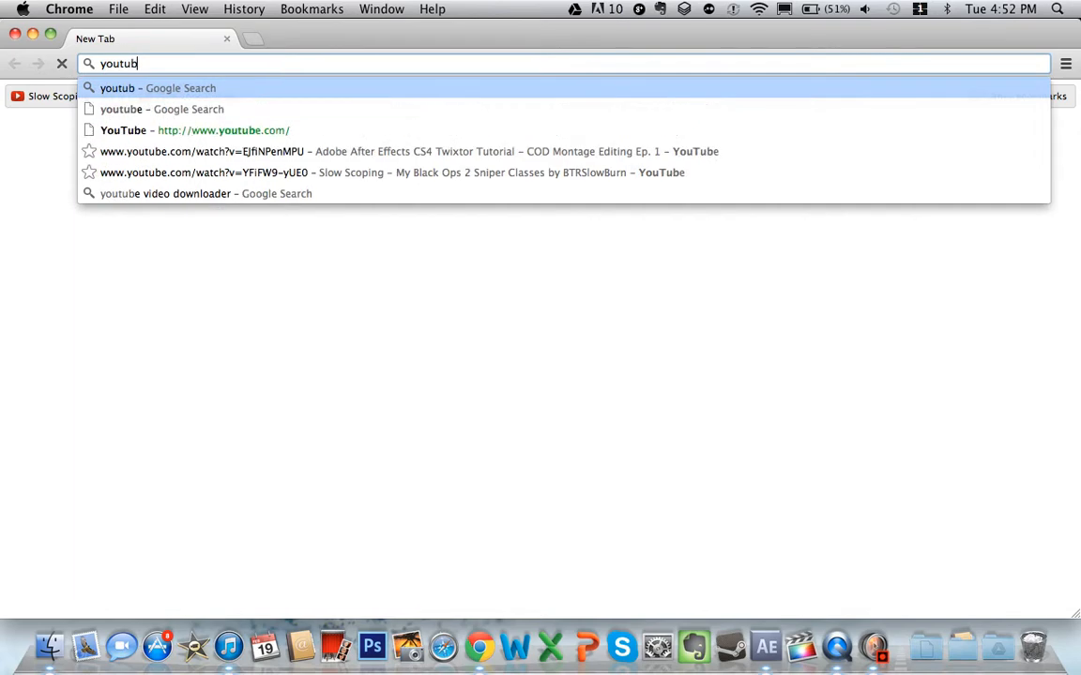
# Step: Find YouTube through a web search for "youtub" and open the account's Video Manager
pyautogui.press('Return')
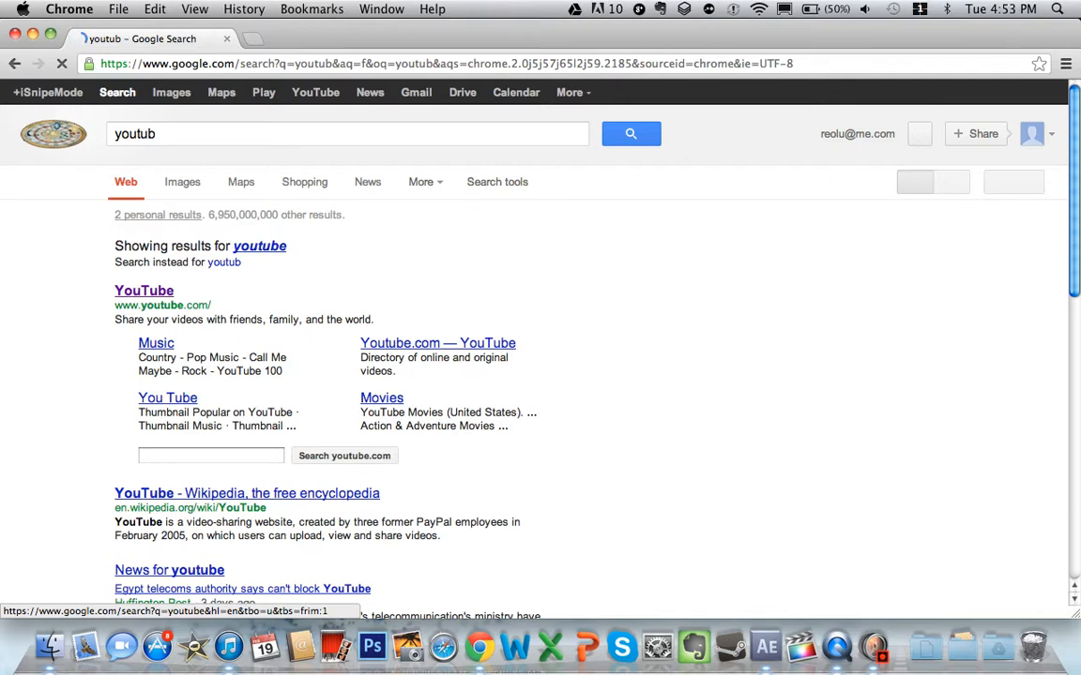
pyautogui.click(144, 291)
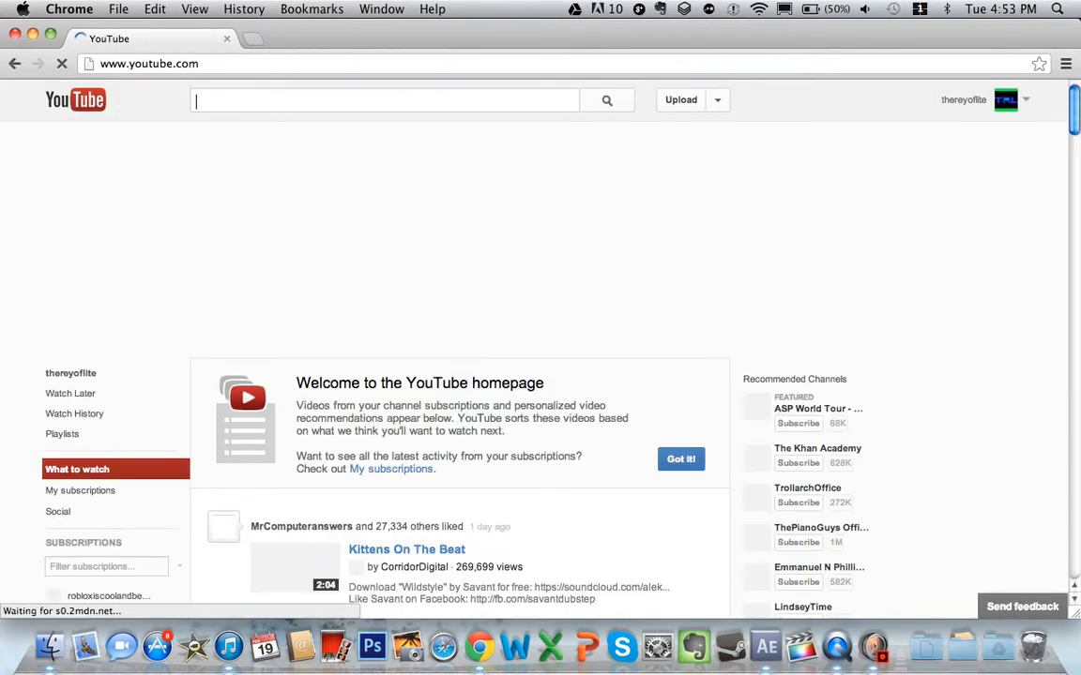
pyautogui.click(975, 99)
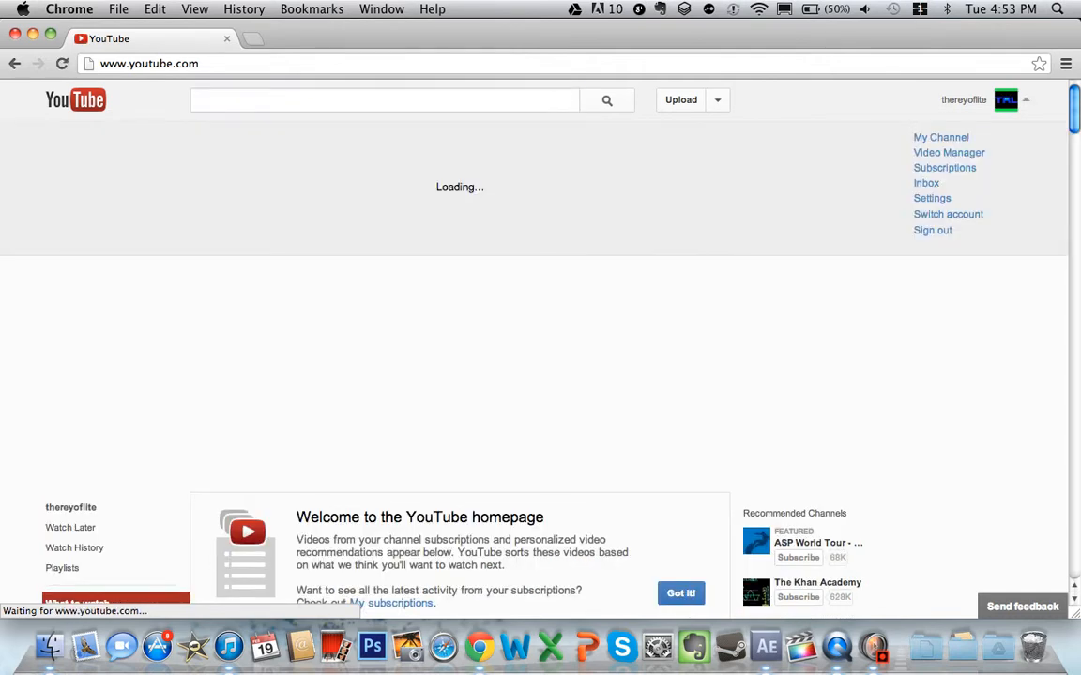
pyautogui.click(948, 151)
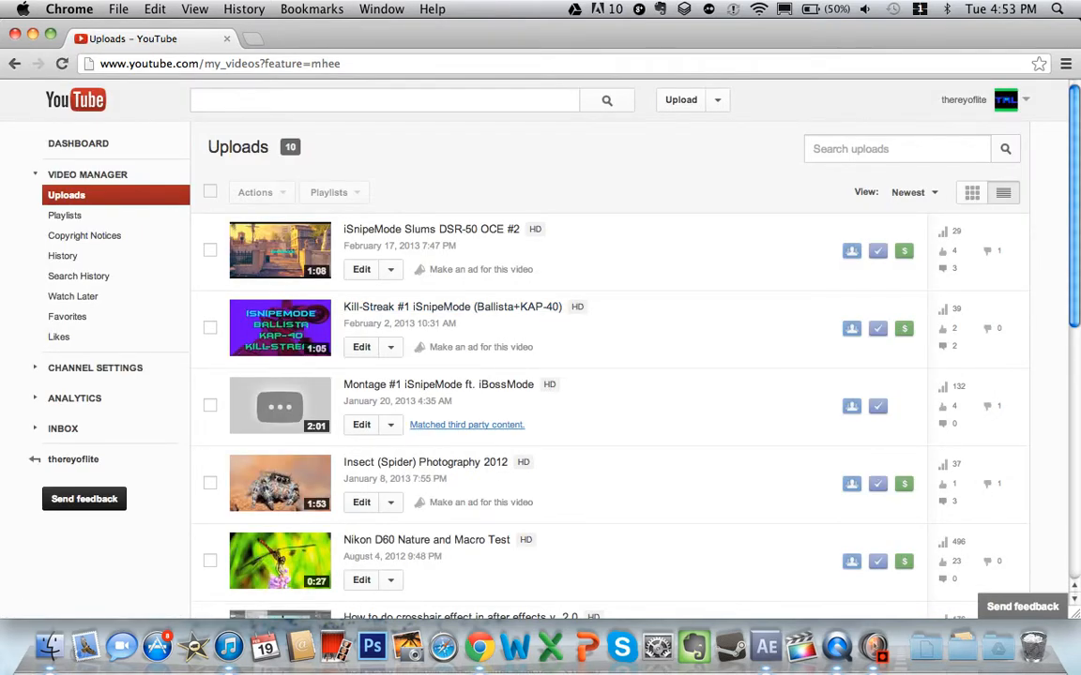
# Step: Open the uploaded video "iSnipeMode Slums DSR-50 OCE #2", raise the system volume and skip the advertisement
pyautogui.click(413, 229)
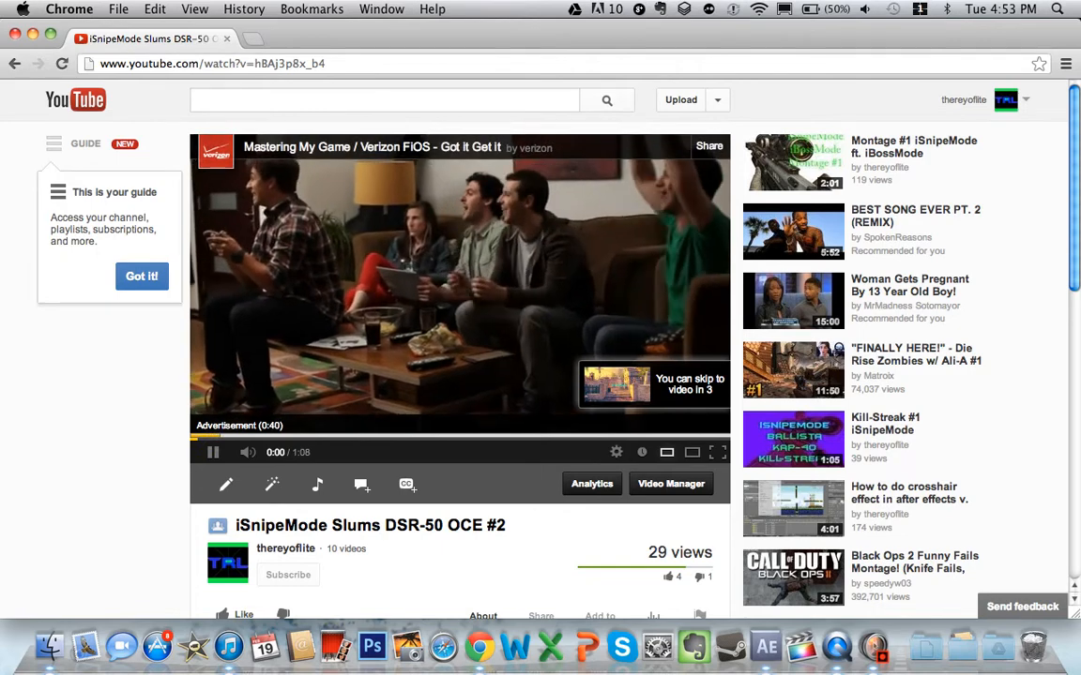
pyautogui.press('XF86AudioRaiseVolume')
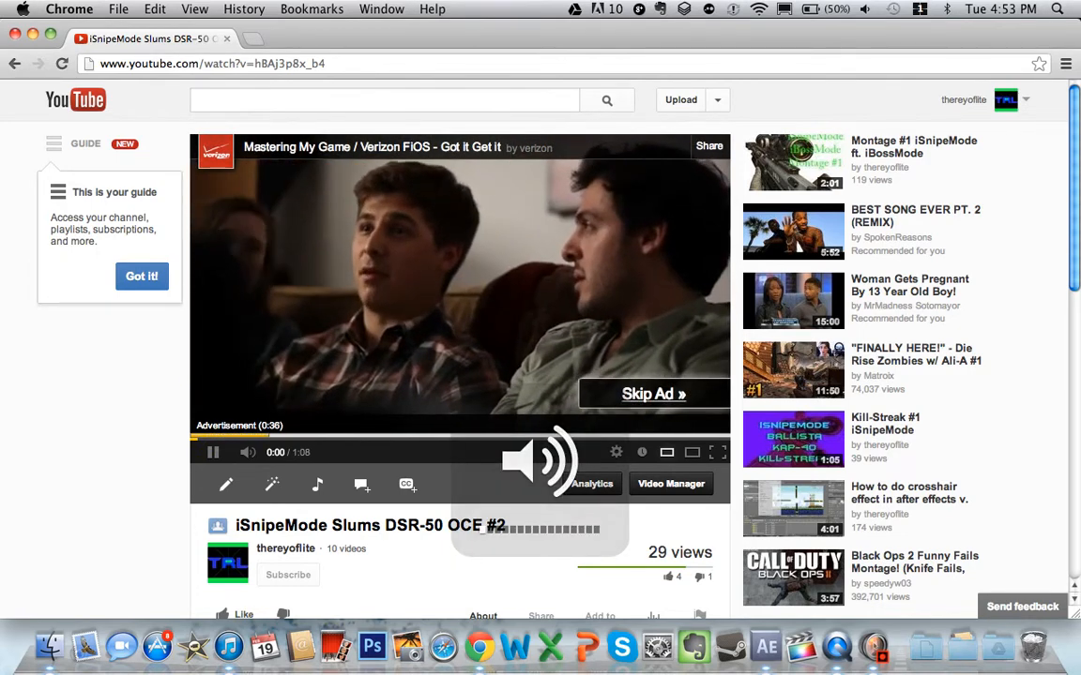
pyautogui.click(654, 394)
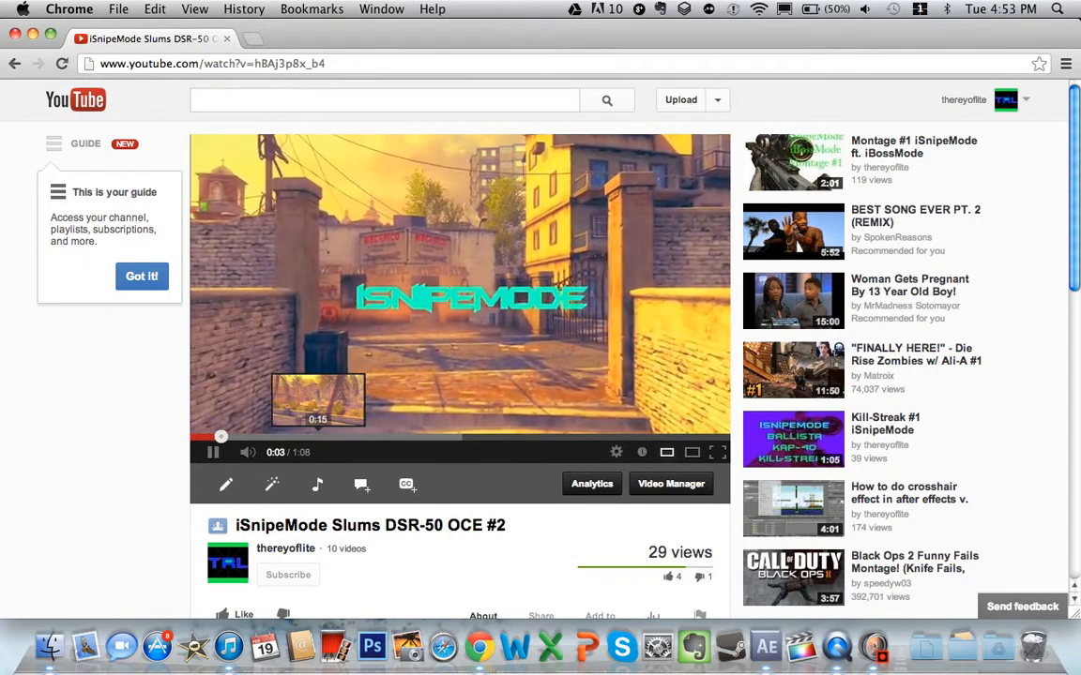
# Step: Skim forward through the Slums DSR-50 video to examine its editing, pause it at 0:53 and close the browser window
pyautogui.click(317, 437)
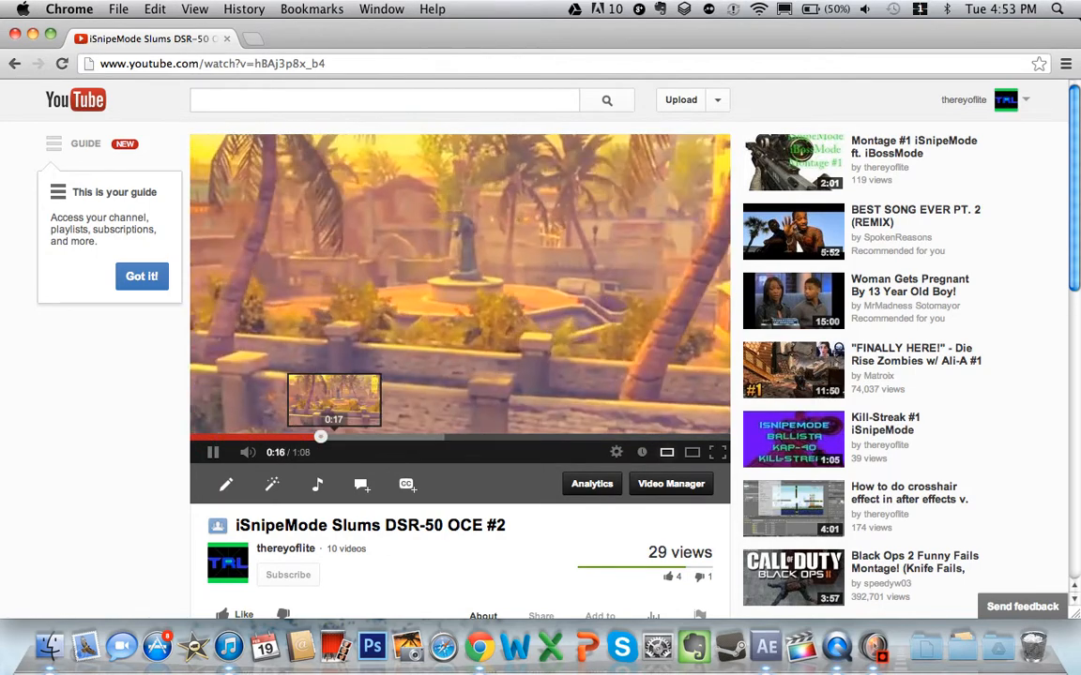
pyautogui.click(357, 437)
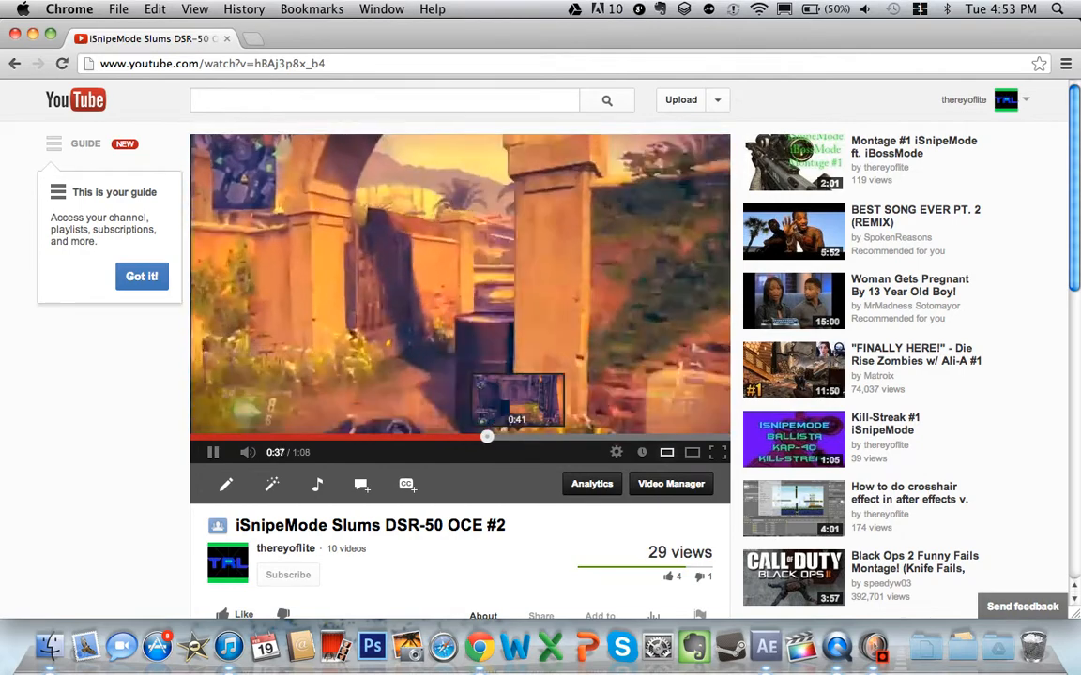
pyautogui.click(568, 437)
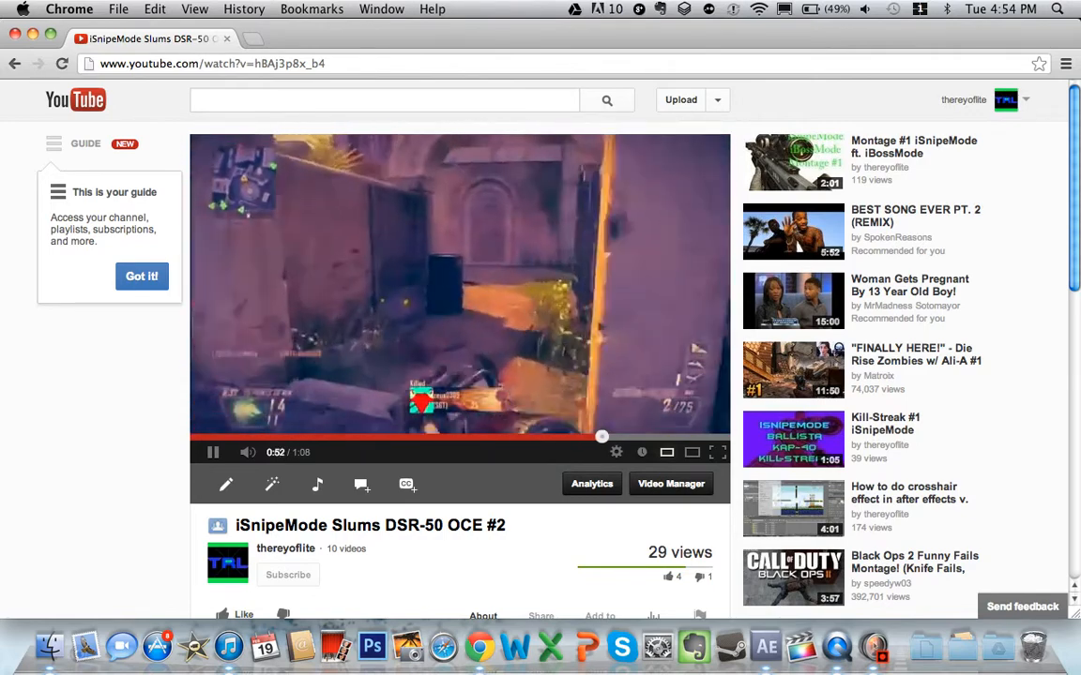
pyautogui.press('space')
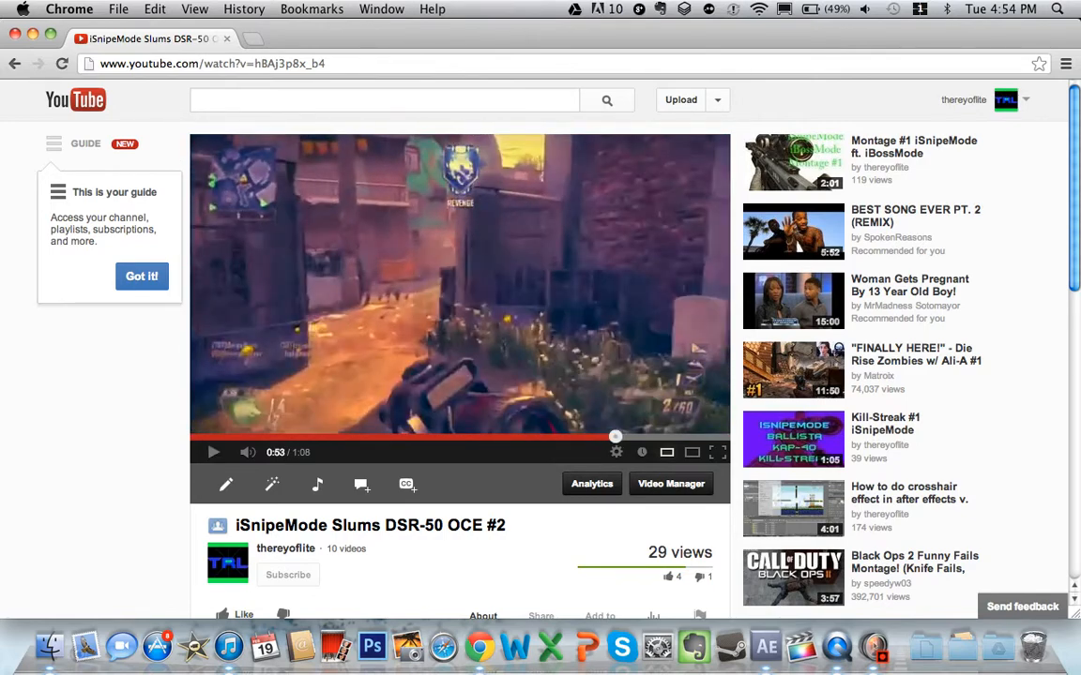
pyautogui.click(15, 34)
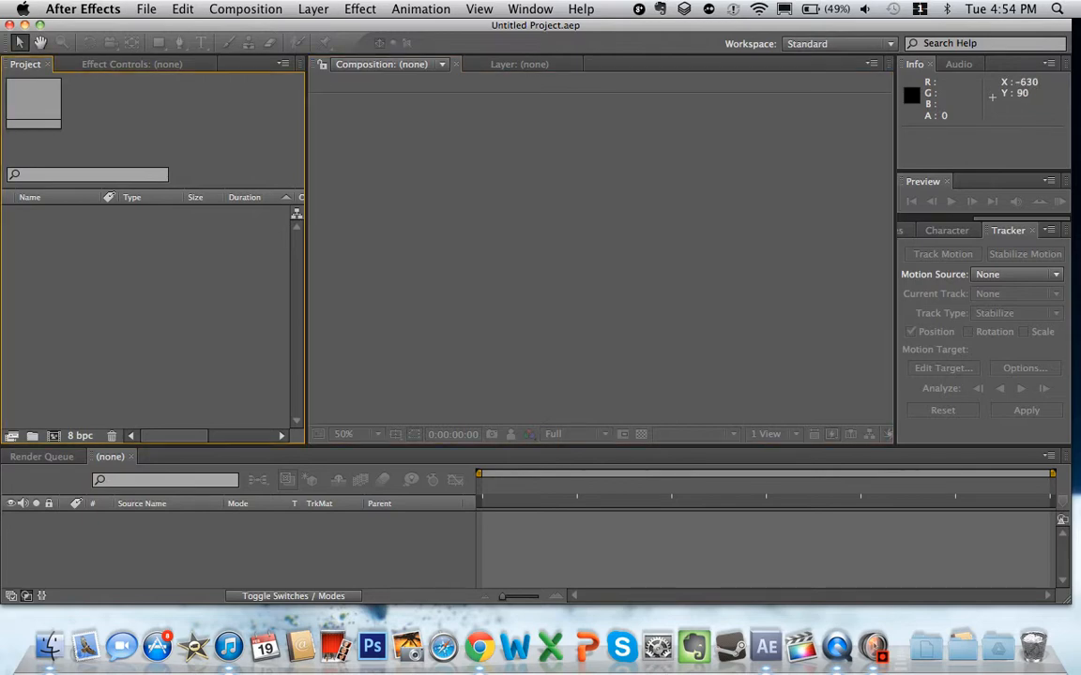
# Step: Start a new composition in After Effects with a duration of 0:00:10:02 and the DVCPRO HD 720 23.976 preset
pyautogui.click(245, 10)
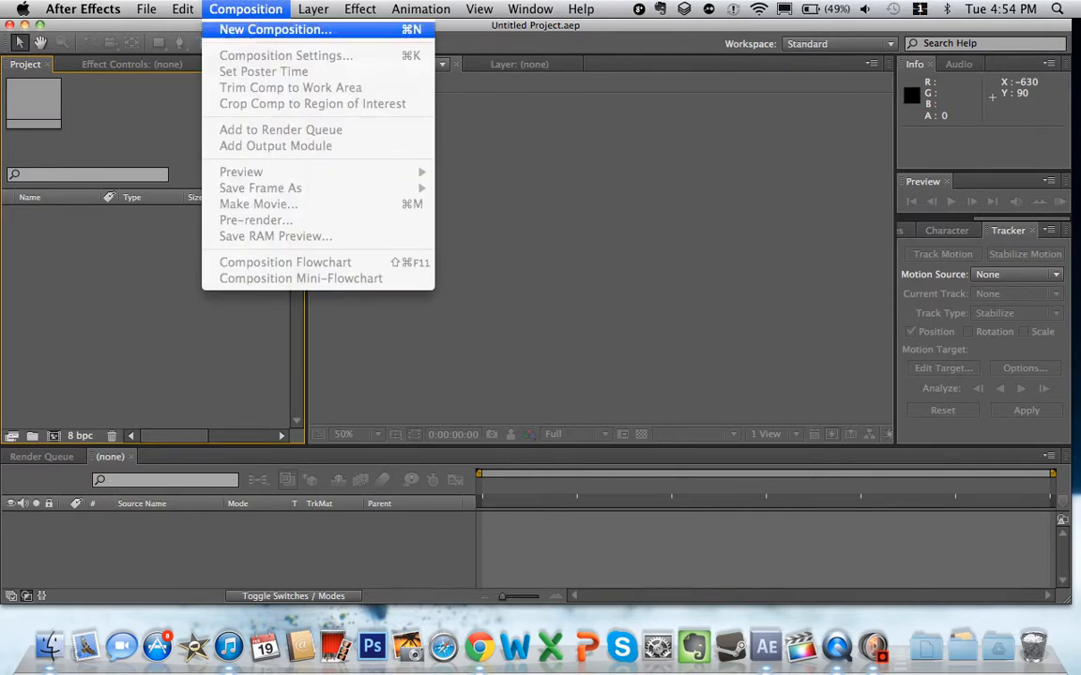
pyautogui.click(275, 30)
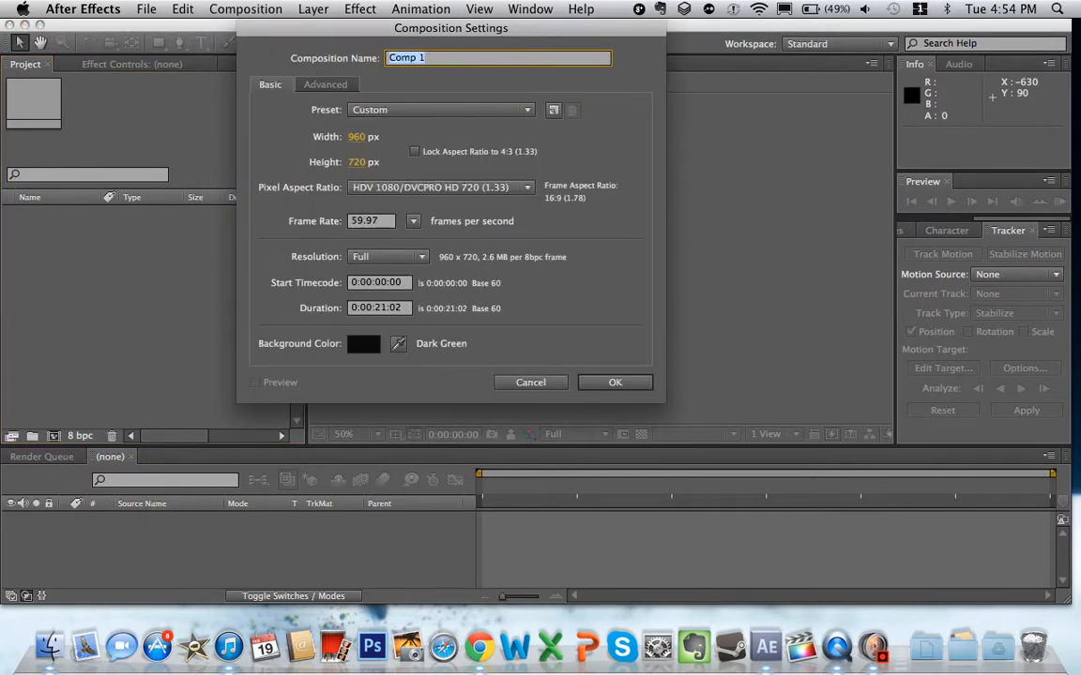
pyautogui.click(381, 308)
pyautogui.press('BackSpace')
pyautogui.press('BackSpace')
pyautogui.press('BackSpace')
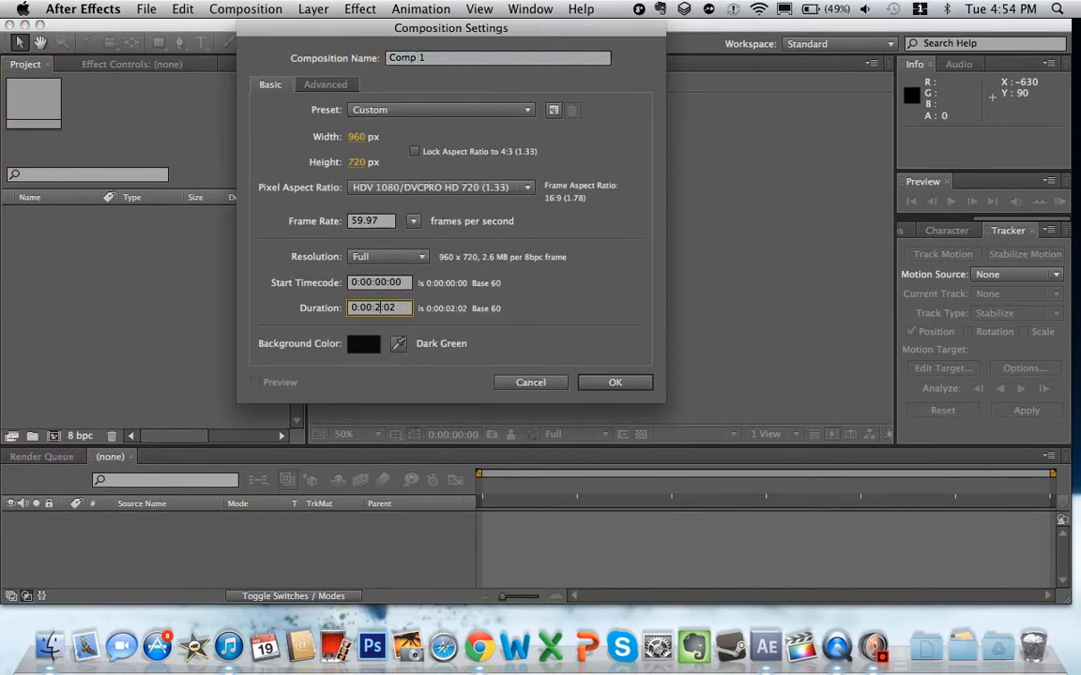
pyautogui.write('10')
pyautogui.click(437, 110)
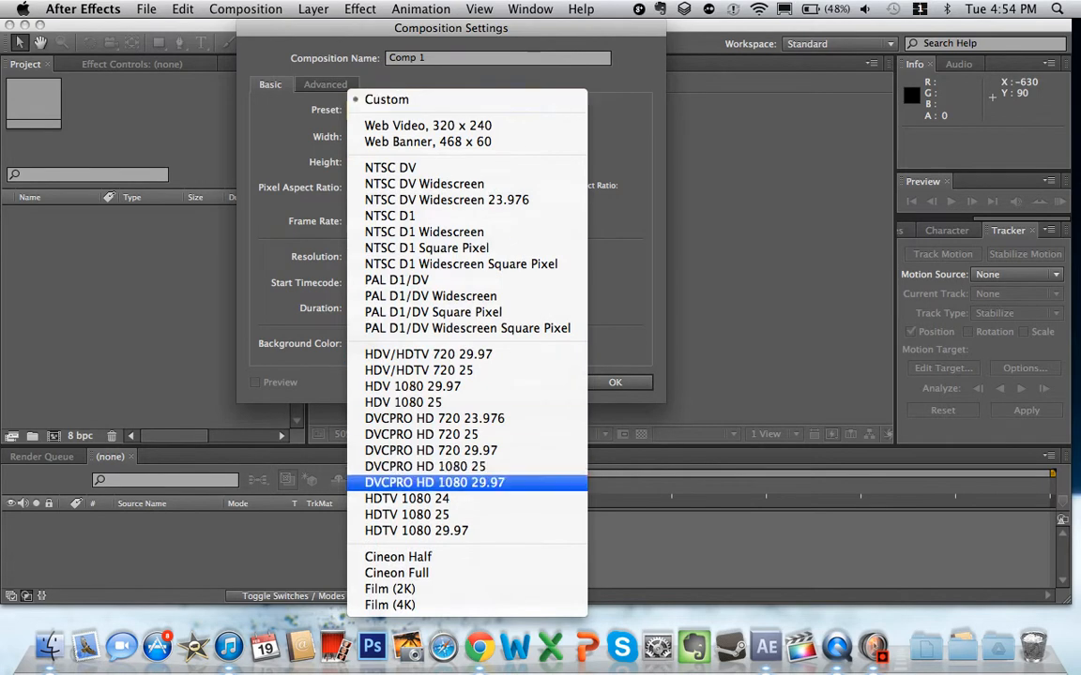
pyautogui.click(434, 419)
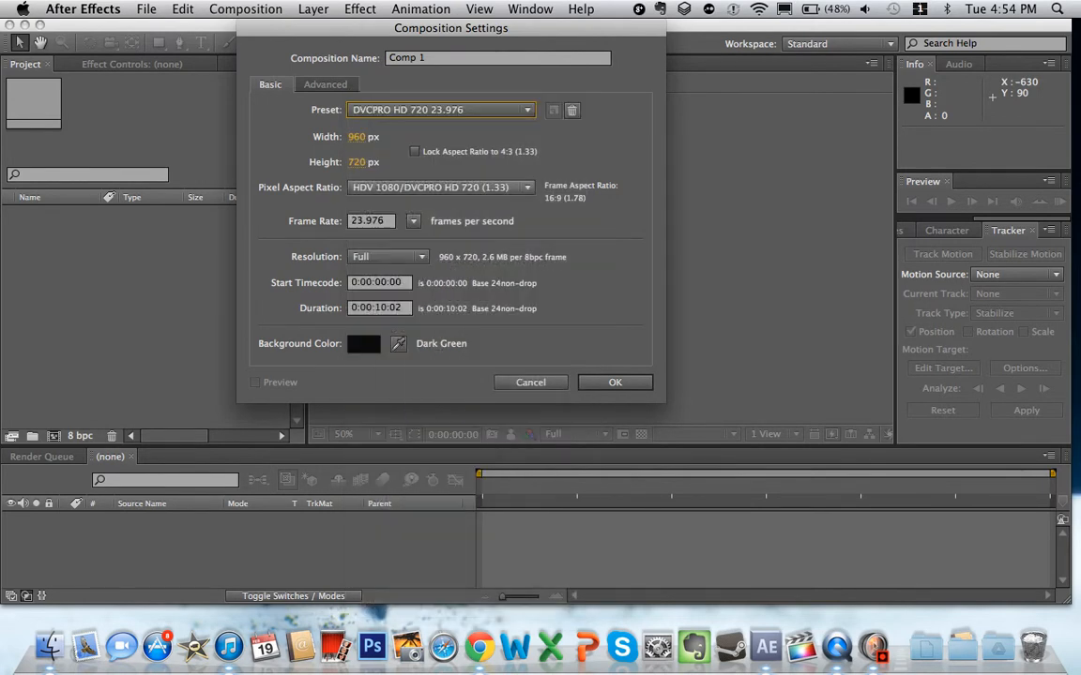
# Step: Change the whole-number part of the composition's frame rate to 59 and create the composition
pyautogui.press('BackSpace')
pyautogui.press('BackSpace')
pyautogui.press('BackSpace')
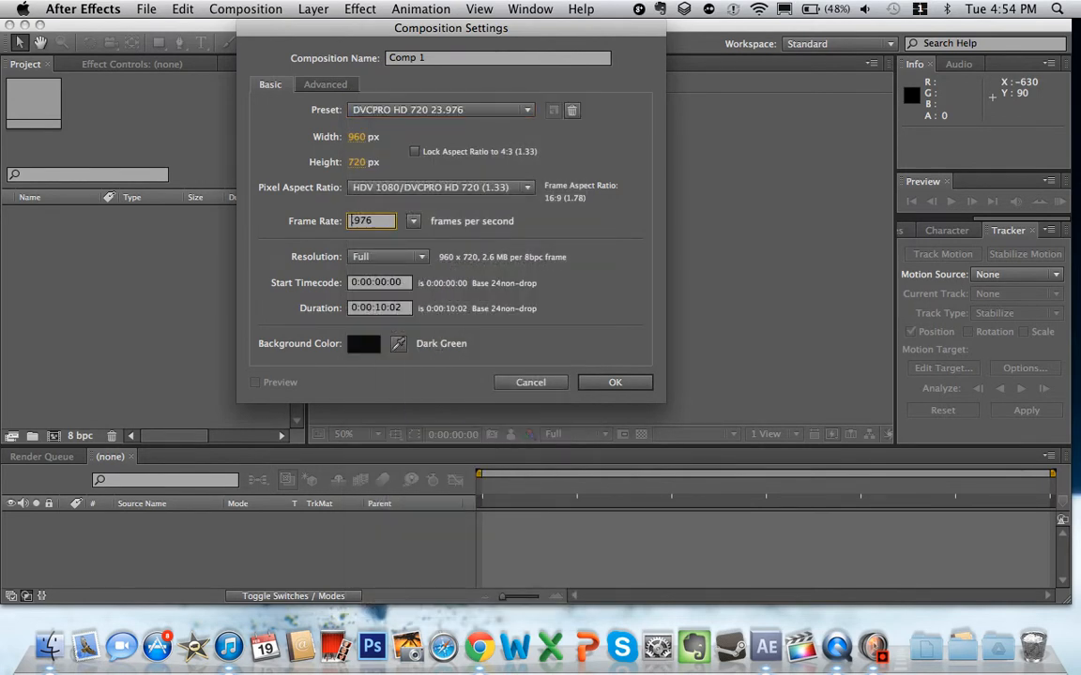
pyautogui.write('60')
pyautogui.press('BackSpace')
pyautogui.press('BackSpace')
pyautogui.press('BackSpace')
pyautogui.write('59')
pyautogui.press('Return')
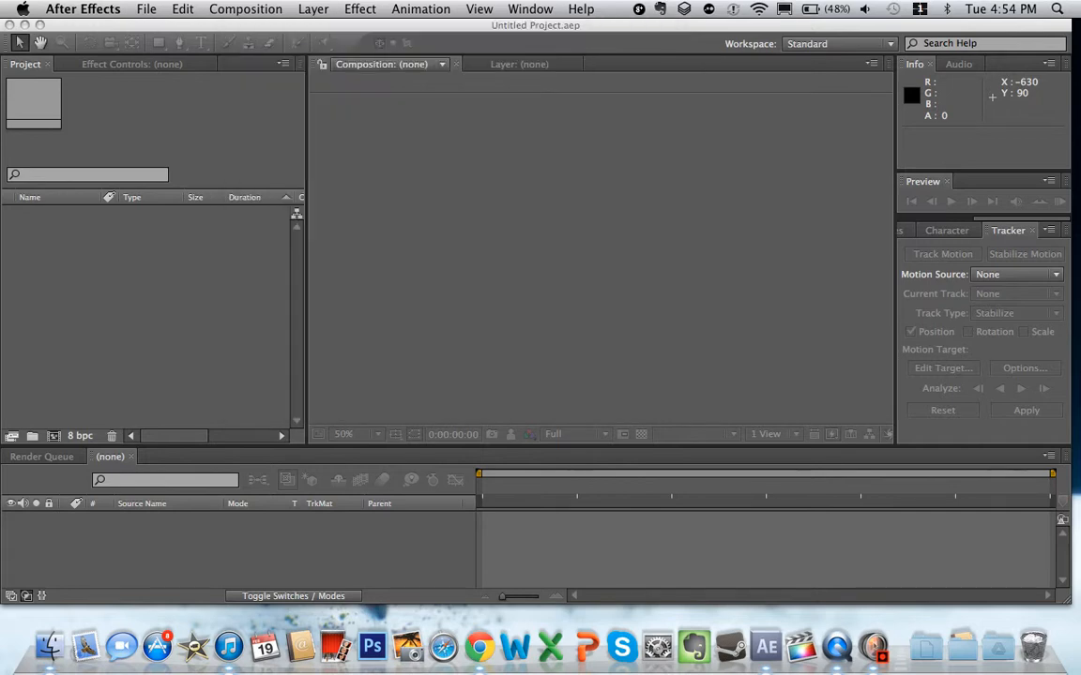
# Step: Import the dopedope clip as footage from the dope folder on the Desktop
pyautogui.click(146, 8)
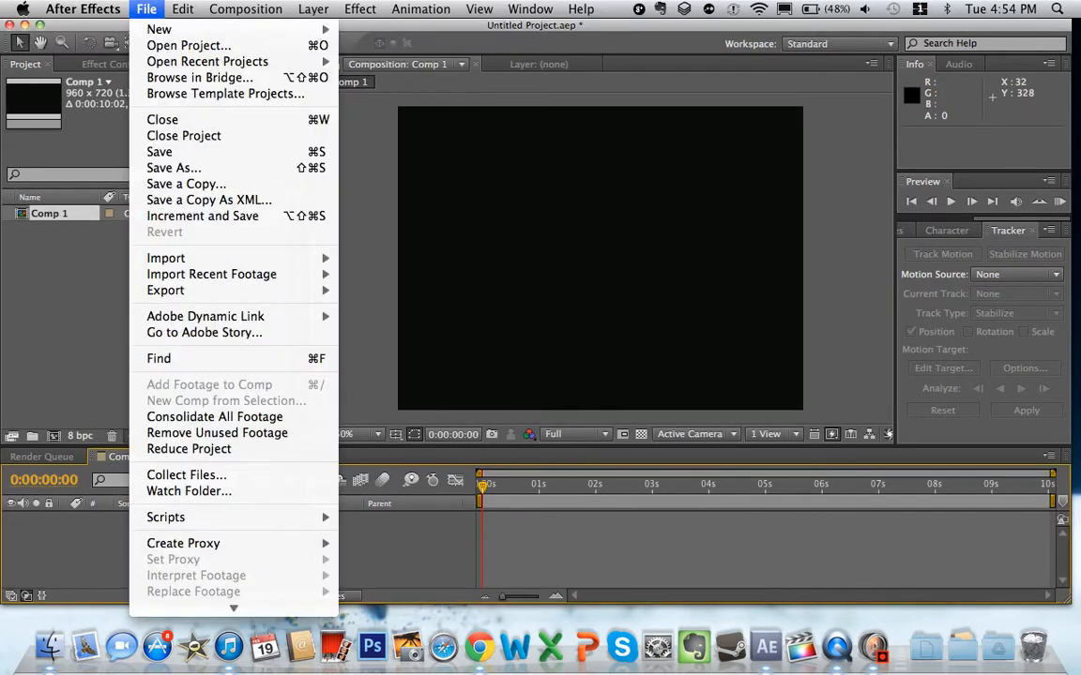
pyautogui.moveTo(166, 257)
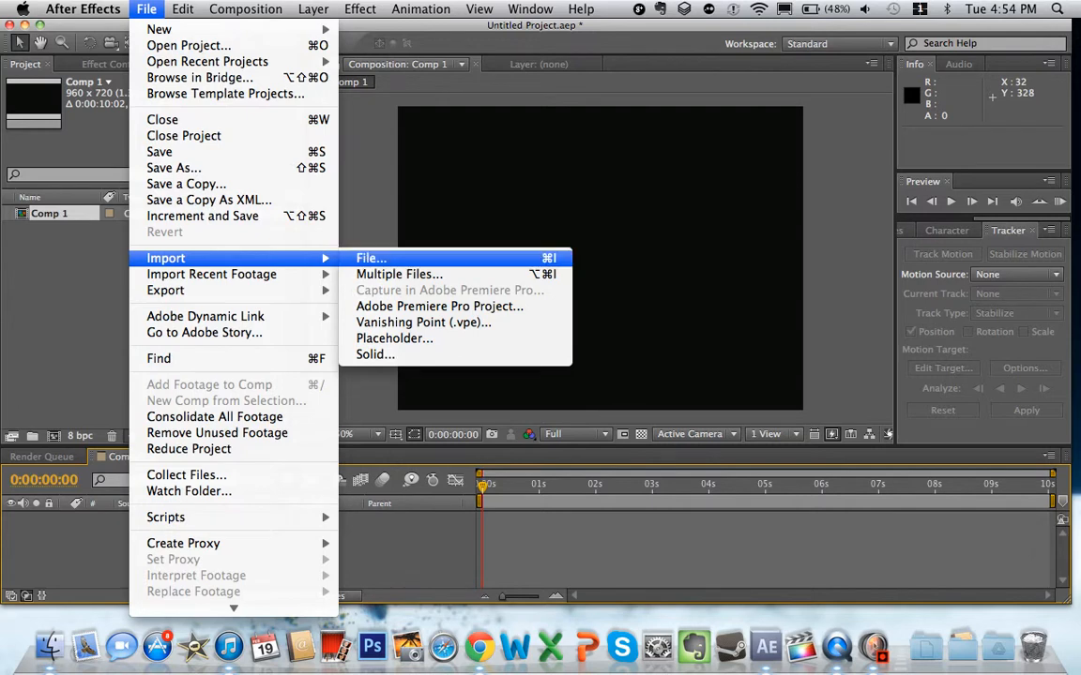
pyautogui.click(371, 258)
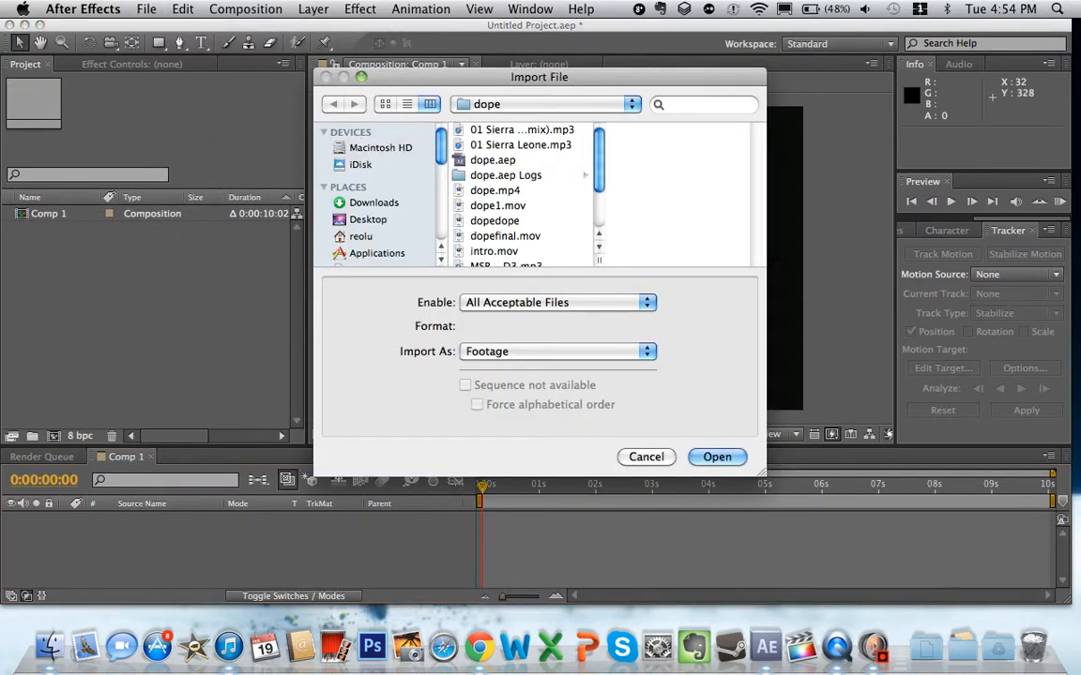
pyautogui.click(368, 220)
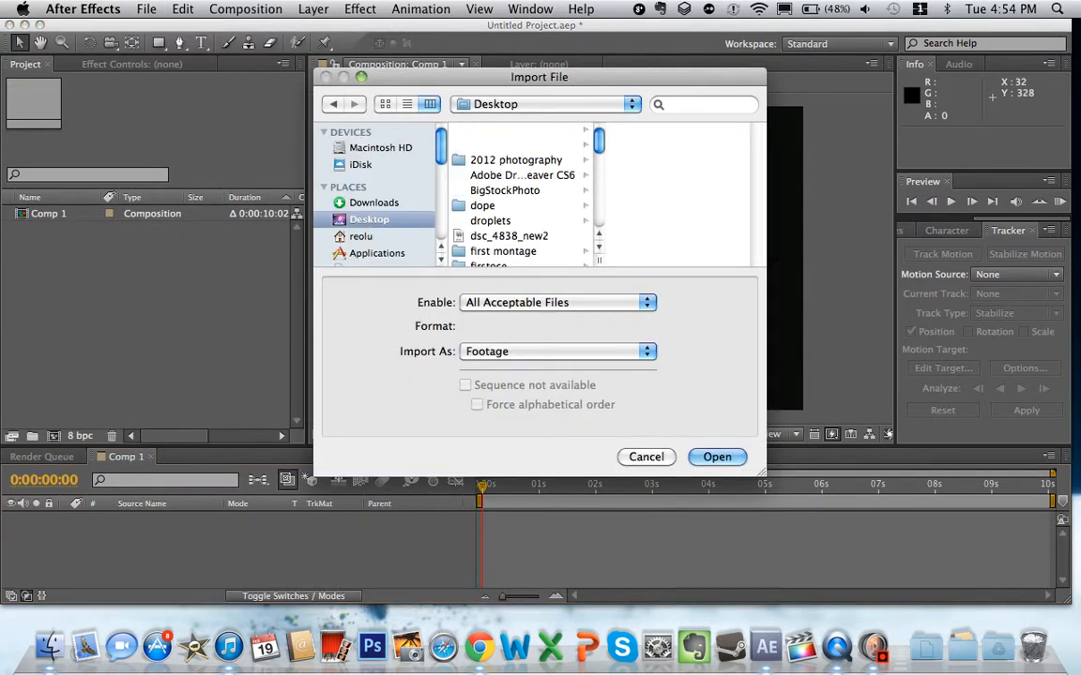
pyautogui.click(483, 203)
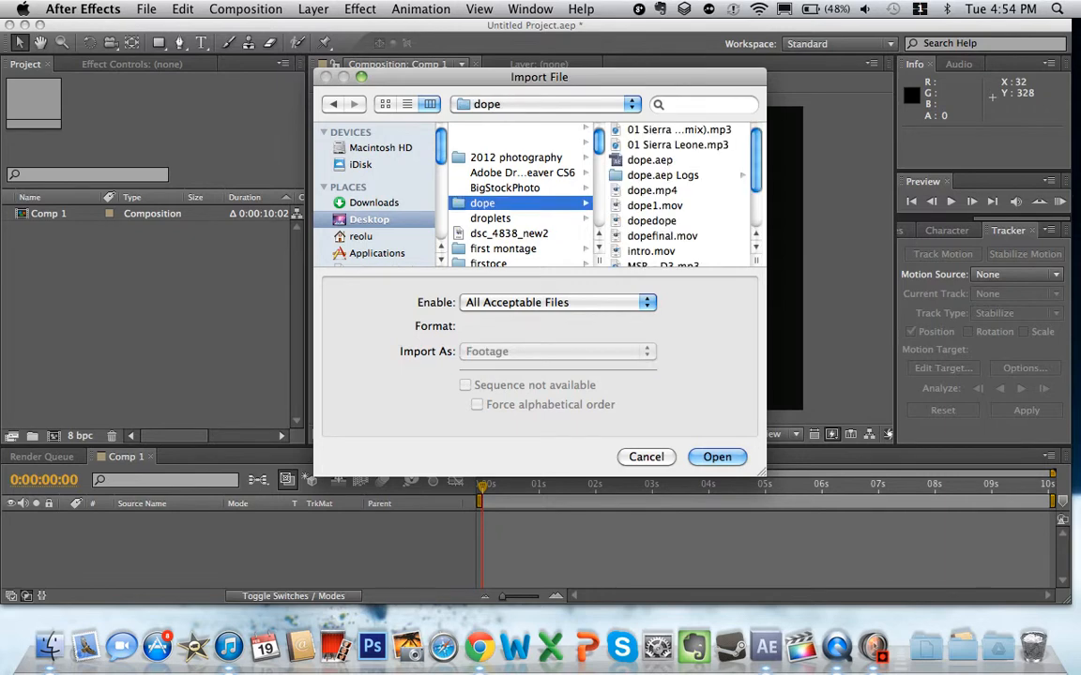
pyautogui.scroll(-3, 680, 197)
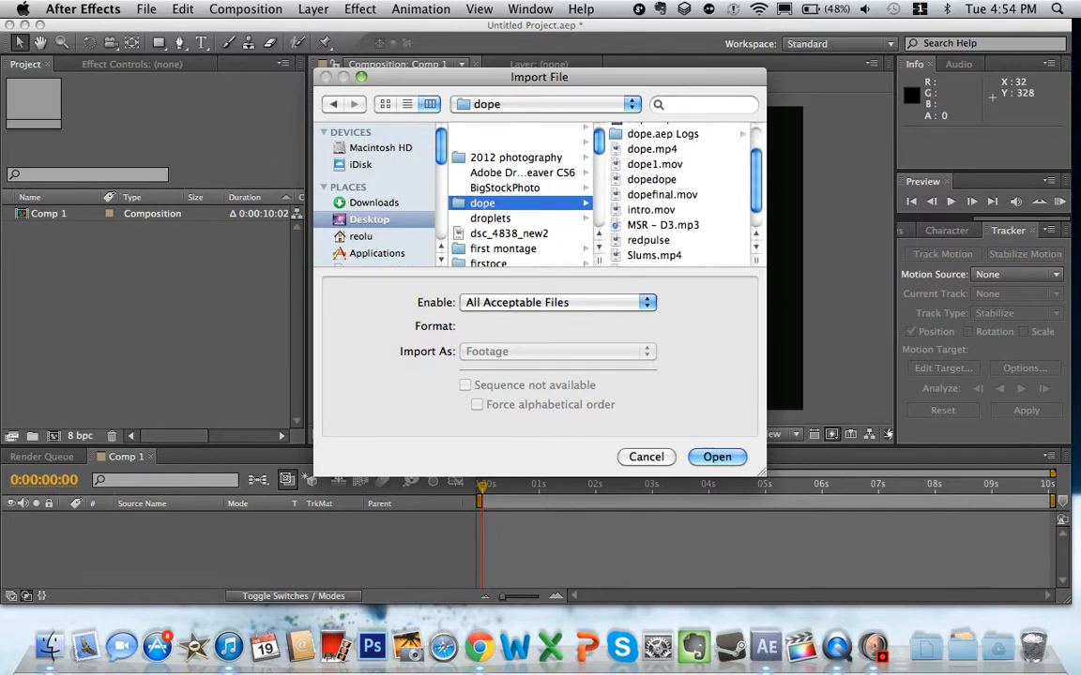
pyautogui.scroll(3, 680, 197)
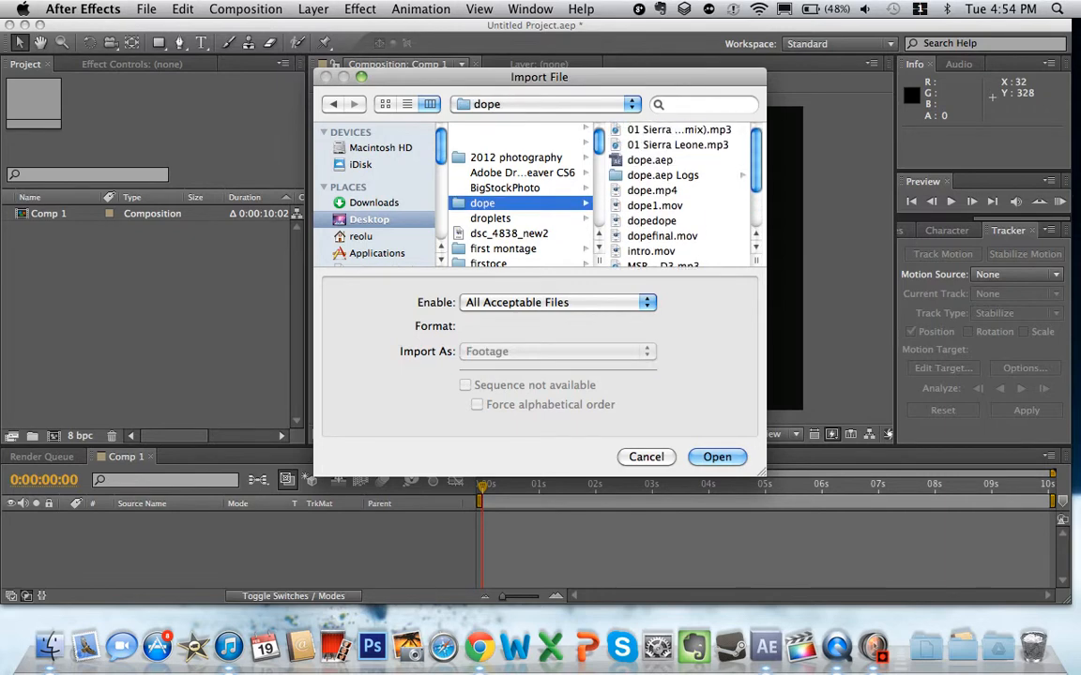
pyautogui.scroll(-1, 680, 197)
pyautogui.click(652, 219)
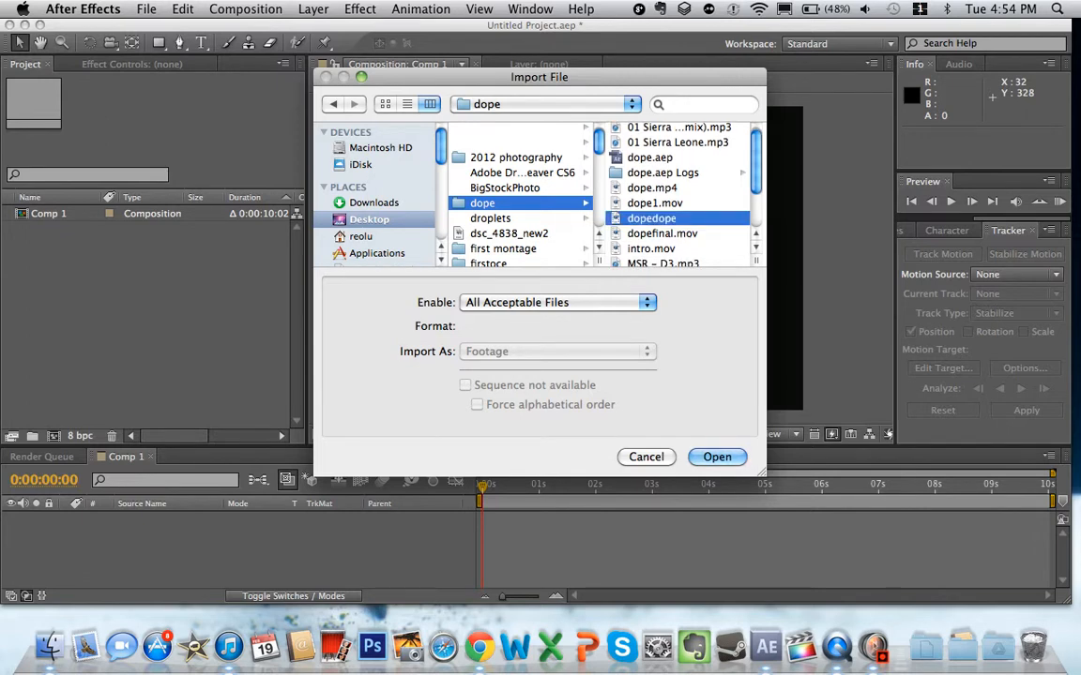
pyautogui.doubleClick(651, 218)
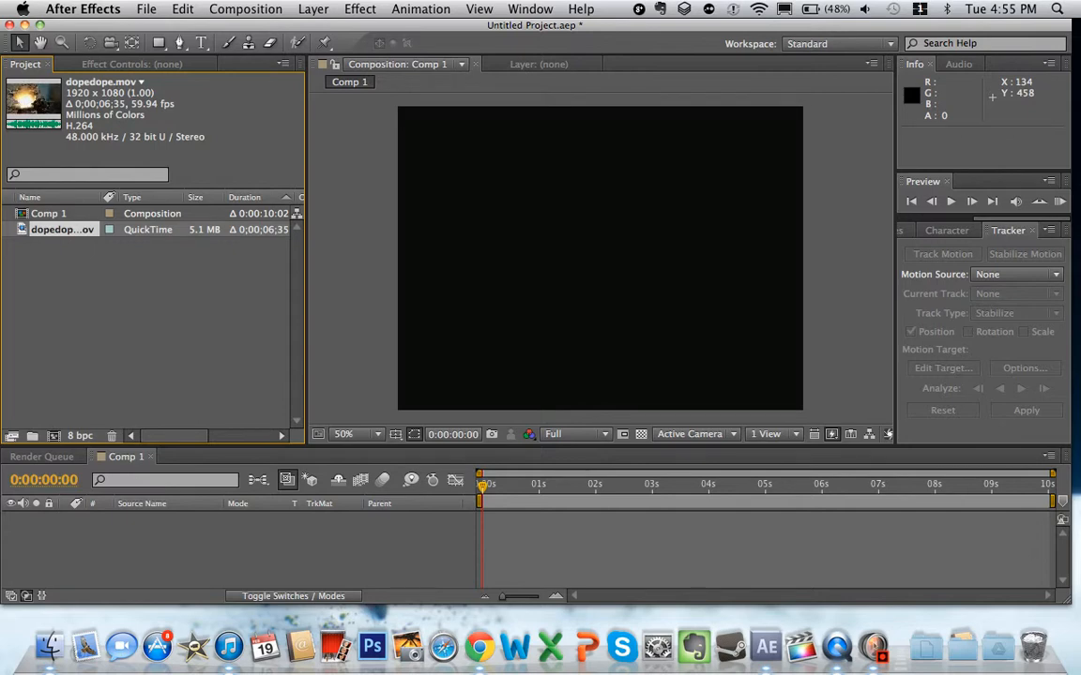
# Step: Add dopedope.mov to the Comp 1 timeline and move it to position 496, 346
pyautogui.moveTo(62, 229); pyautogui.dragTo(94, 517)
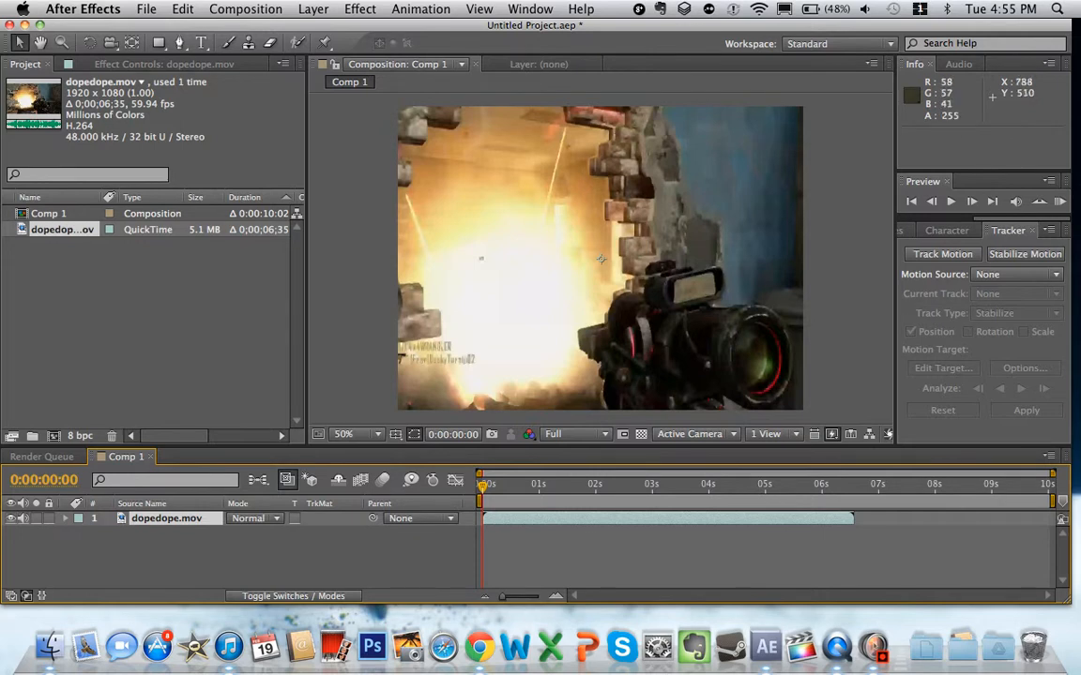
pyautogui.click(560, 201)
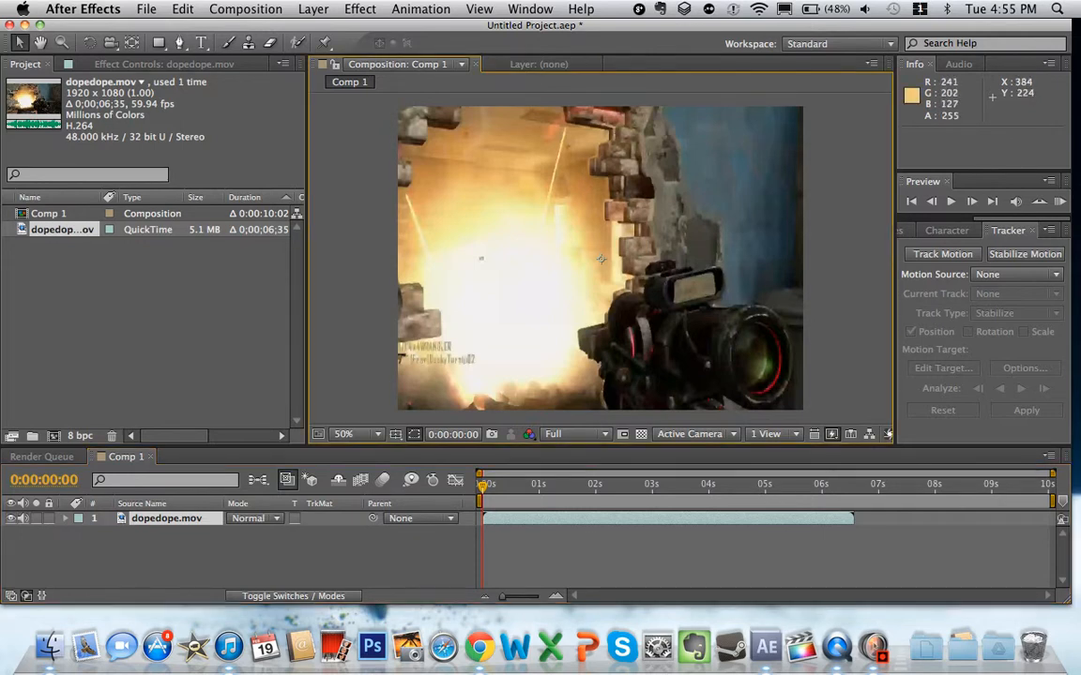
pyautogui.moveTo(600, 259); pyautogui.dragTo(608, 253)
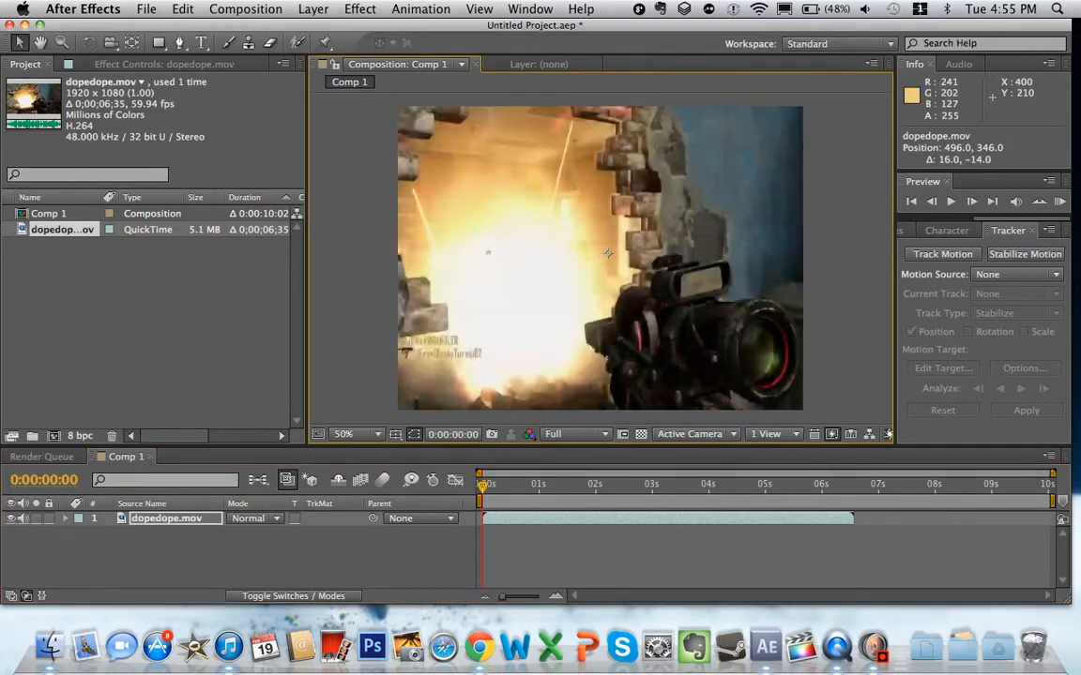
# Step: Scale the dopedope.mov layer to 64.7% width and 55% height and move it to position 482, 346
pyautogui.click(65, 519)
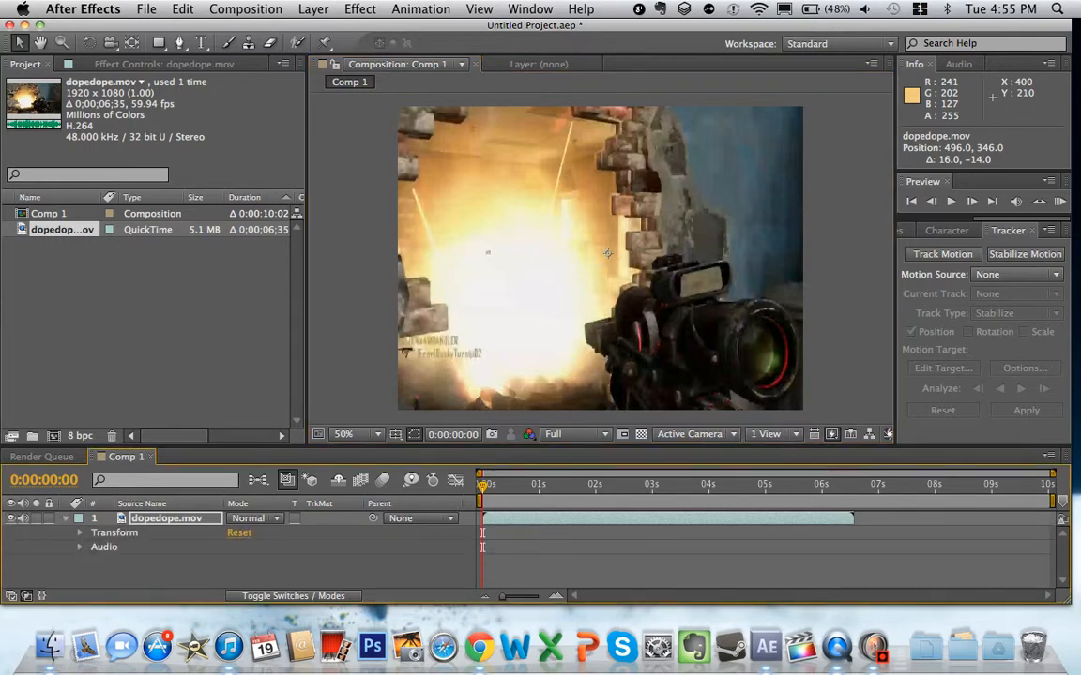
pyautogui.click(80, 533)
pyautogui.scroll(-3, 113, 549)
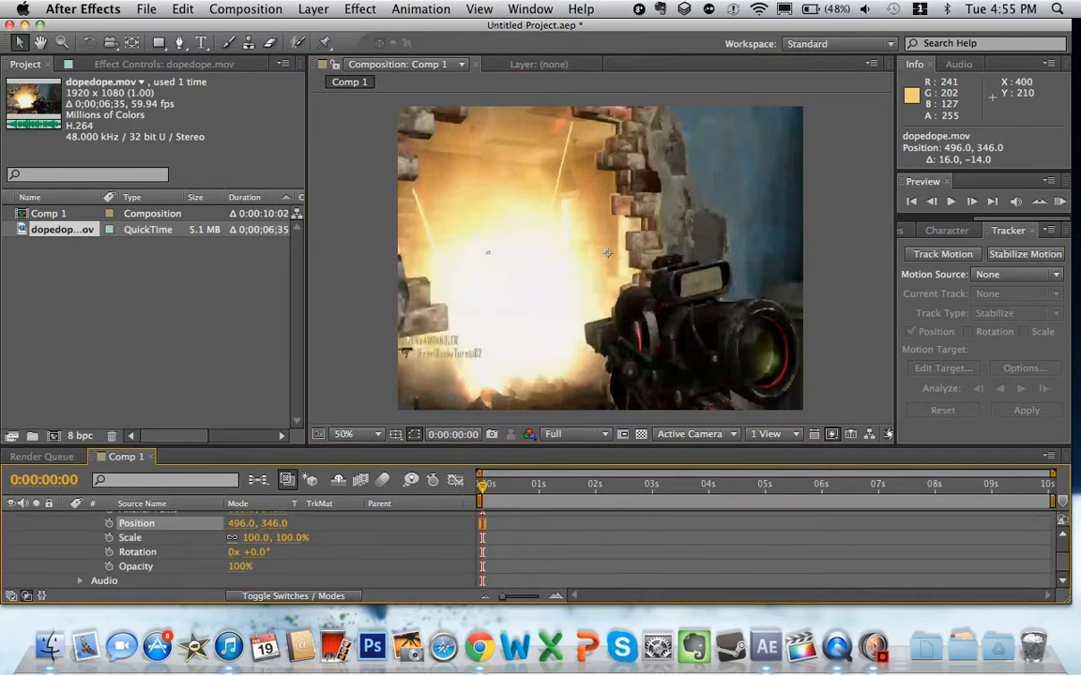
pyautogui.moveTo(289, 538); pyautogui.dragTo(254, 538)
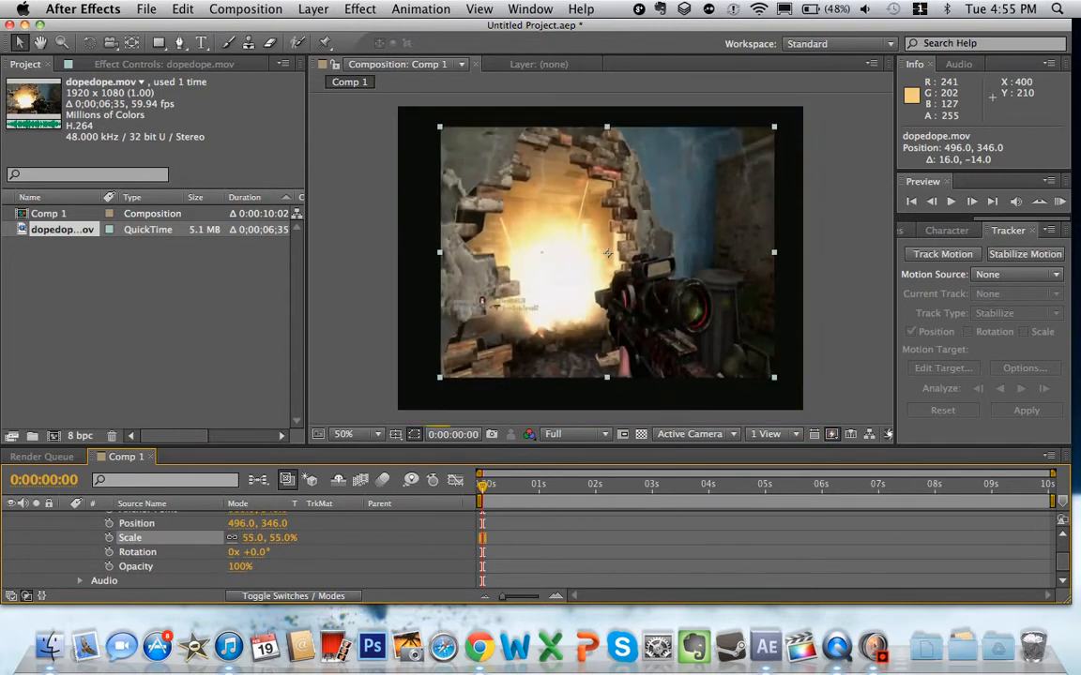
pyautogui.moveTo(440, 251); pyautogui.dragTo(408, 252)
pyautogui.moveTo(607, 252); pyautogui.dragTo(600, 251)
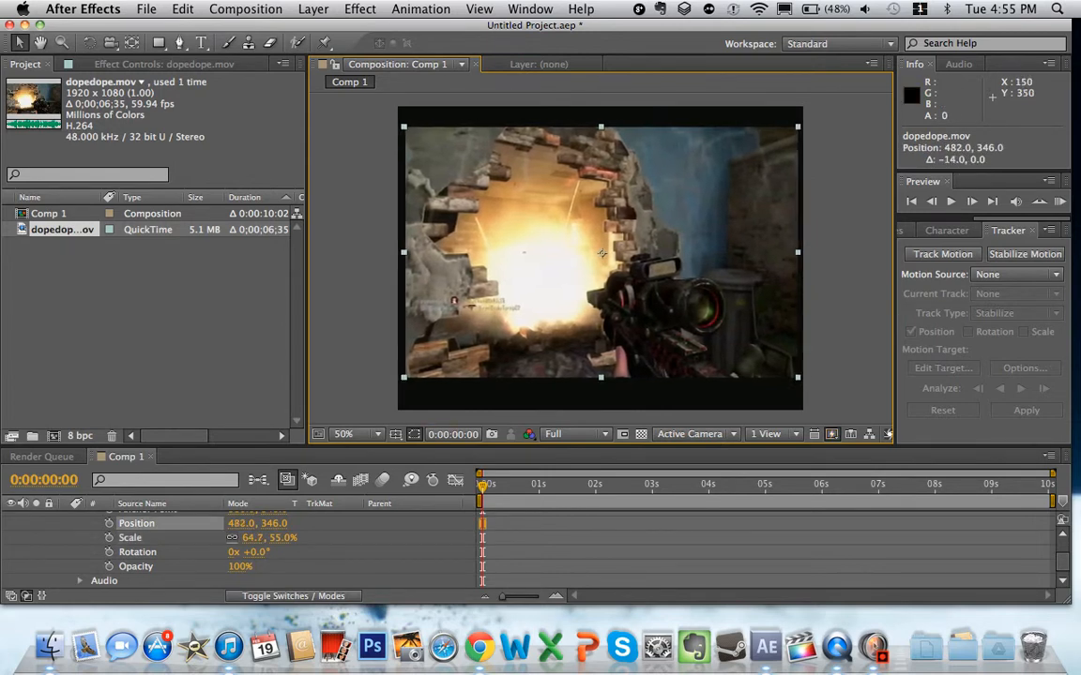
# Step: Widen the dopedope.mov layer to 66.9% while keeping 55% height, and move it to position 478, 346
pyautogui.moveTo(404, 251); pyautogui.dragTo(398, 254)
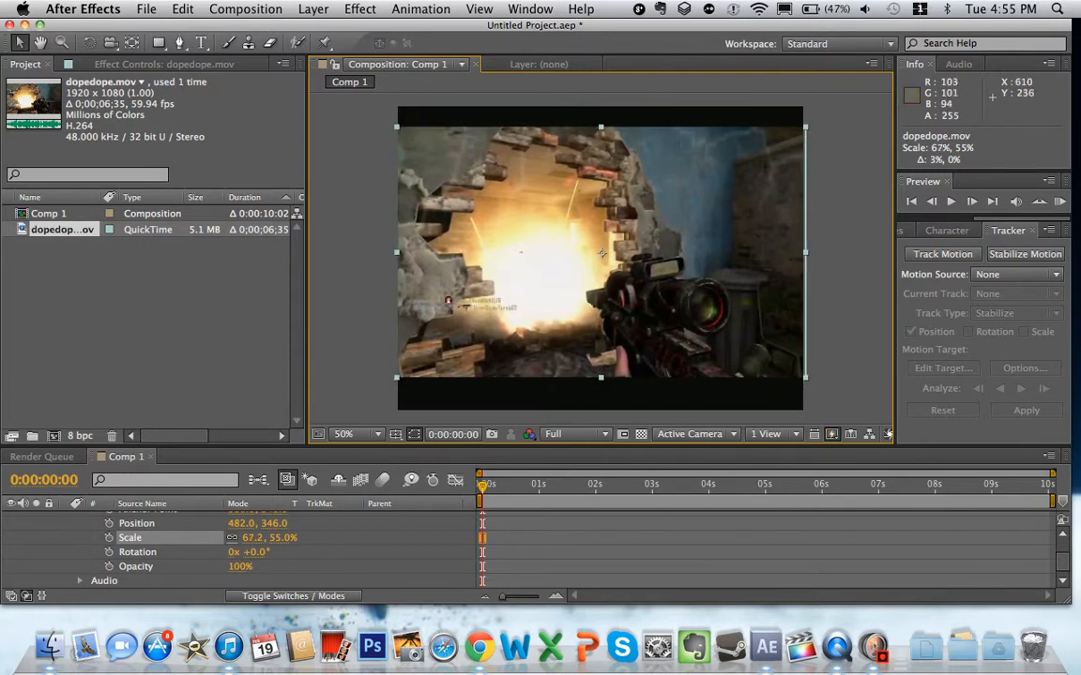
pyautogui.moveTo(805, 253); pyautogui.dragTo(805, 253)
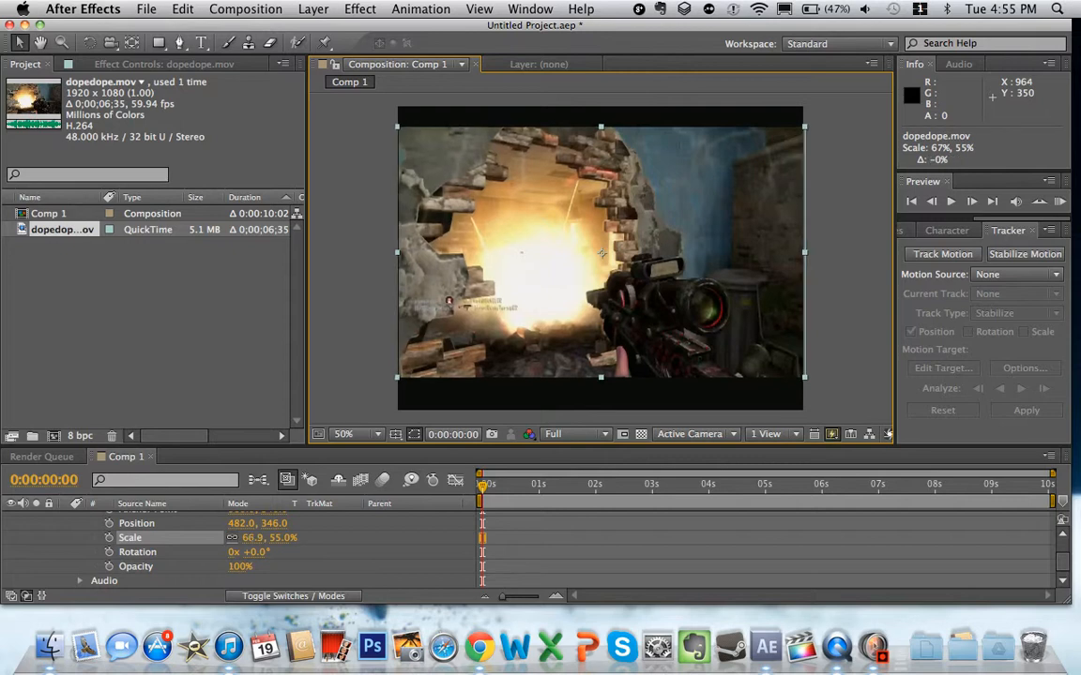
pyautogui.moveTo(601, 254); pyautogui.dragTo(599, 253)
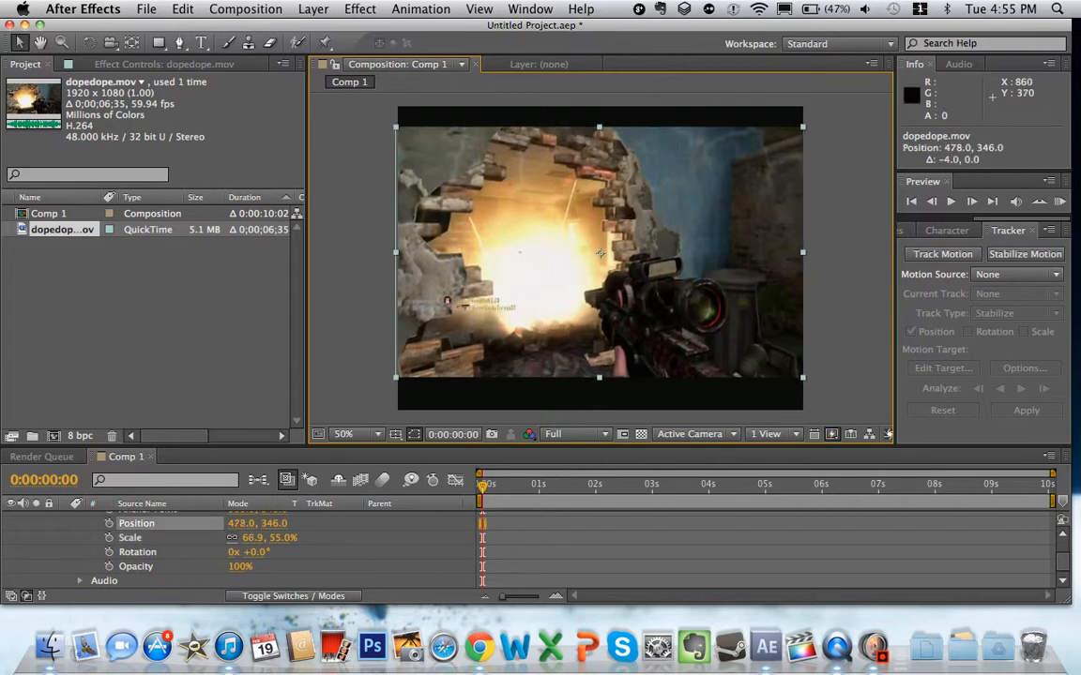
# Step: Scrub through the footage to 0:00:03:03, collapse the dopedope.mov layer's properties and deselect the layer
pyautogui.moveTo(482, 487); pyautogui.dragTo(749, 487)
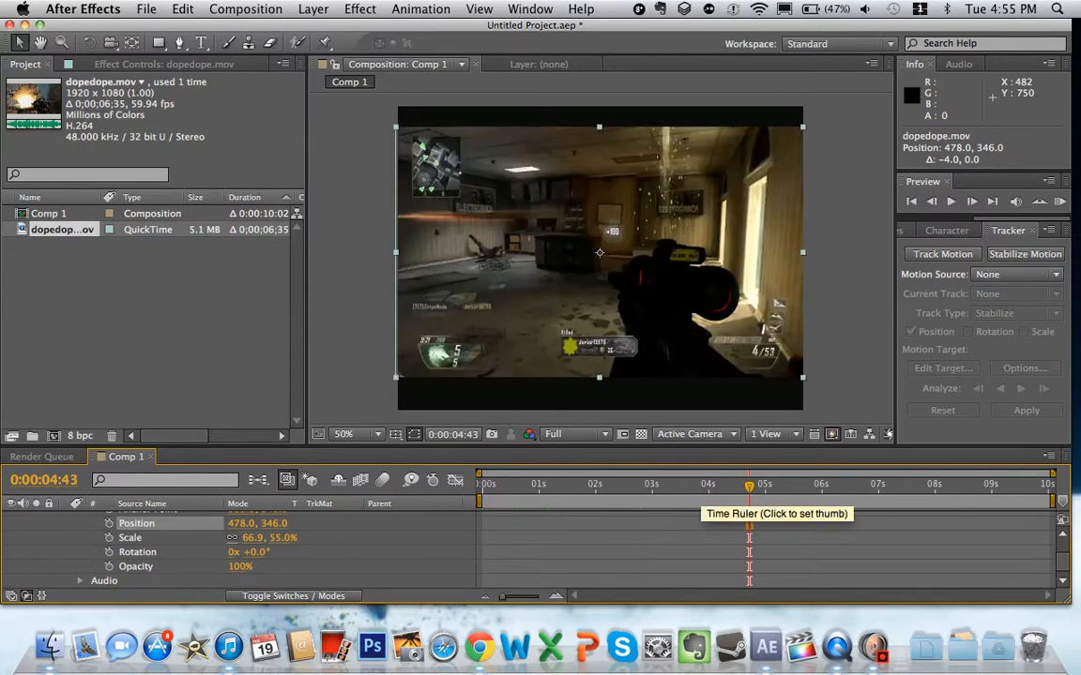
pyautogui.moveTo(748, 485); pyautogui.dragTo(654, 486)
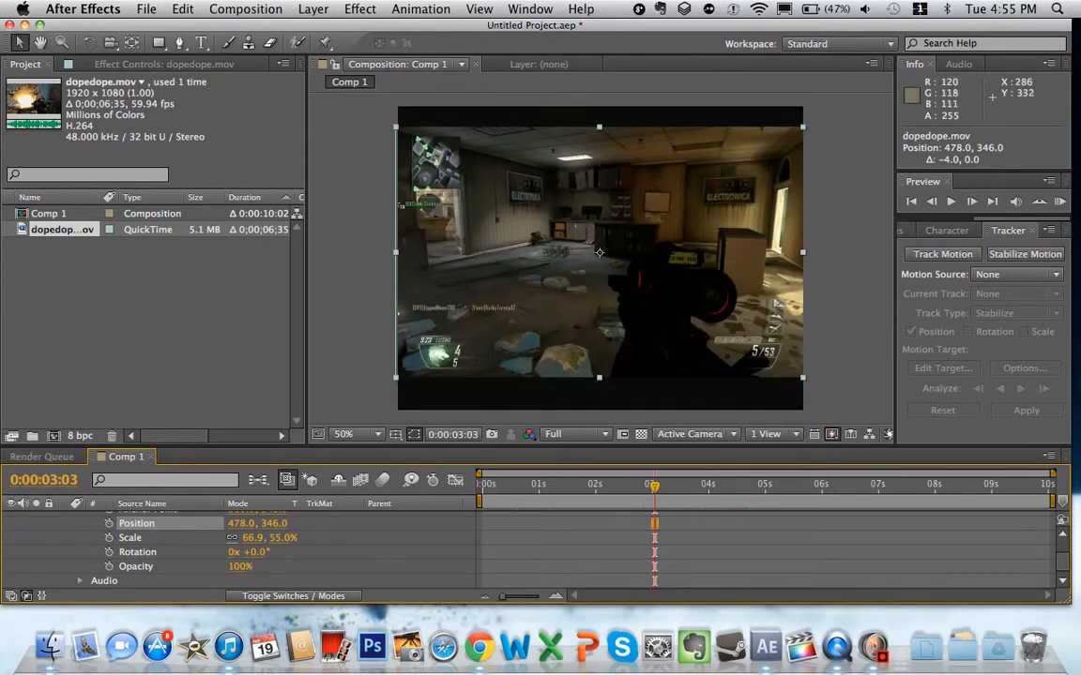
pyautogui.scroll(2, 282, 554)
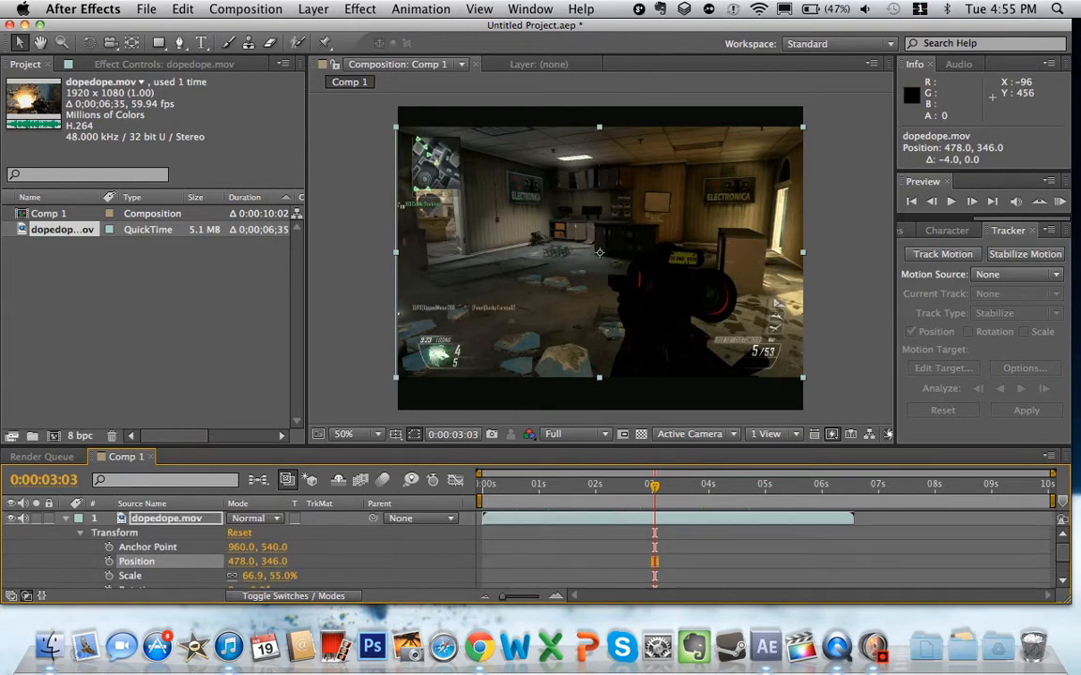
pyautogui.click(66, 518)
pyautogui.click(187, 558)
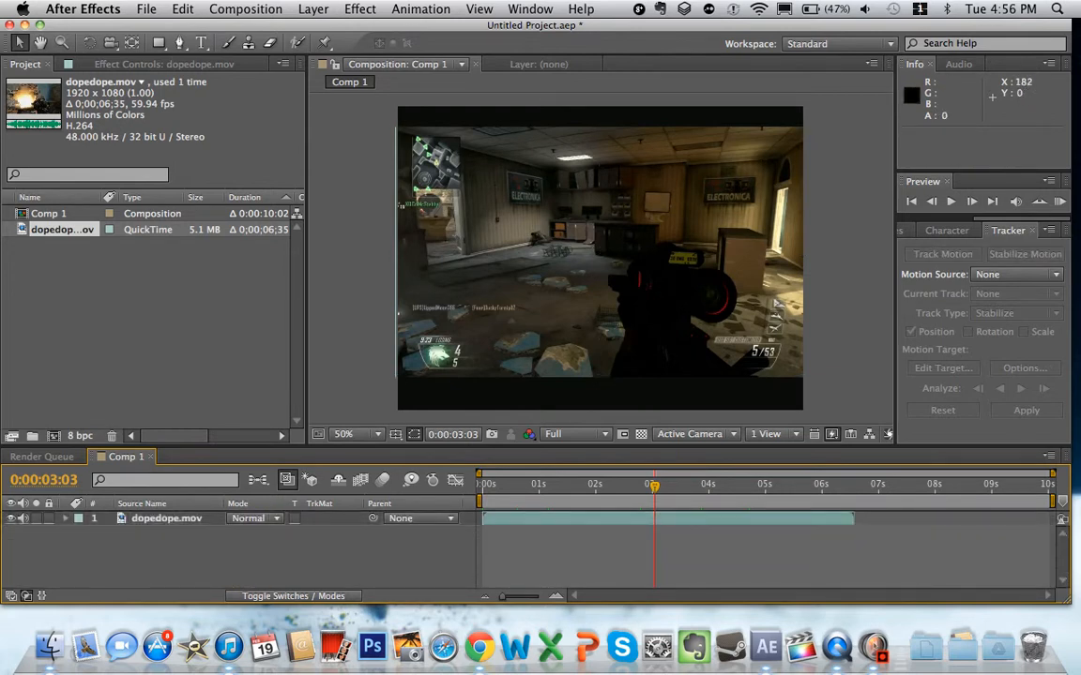
pyautogui.click(179, 42)
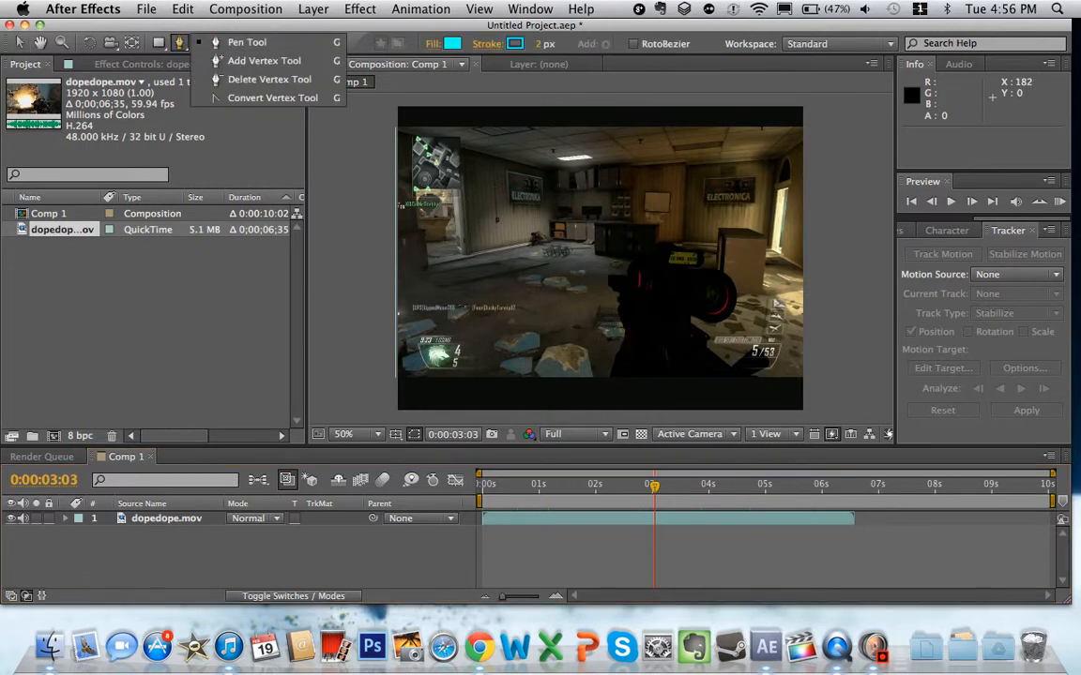
pyautogui.click(242, 42)
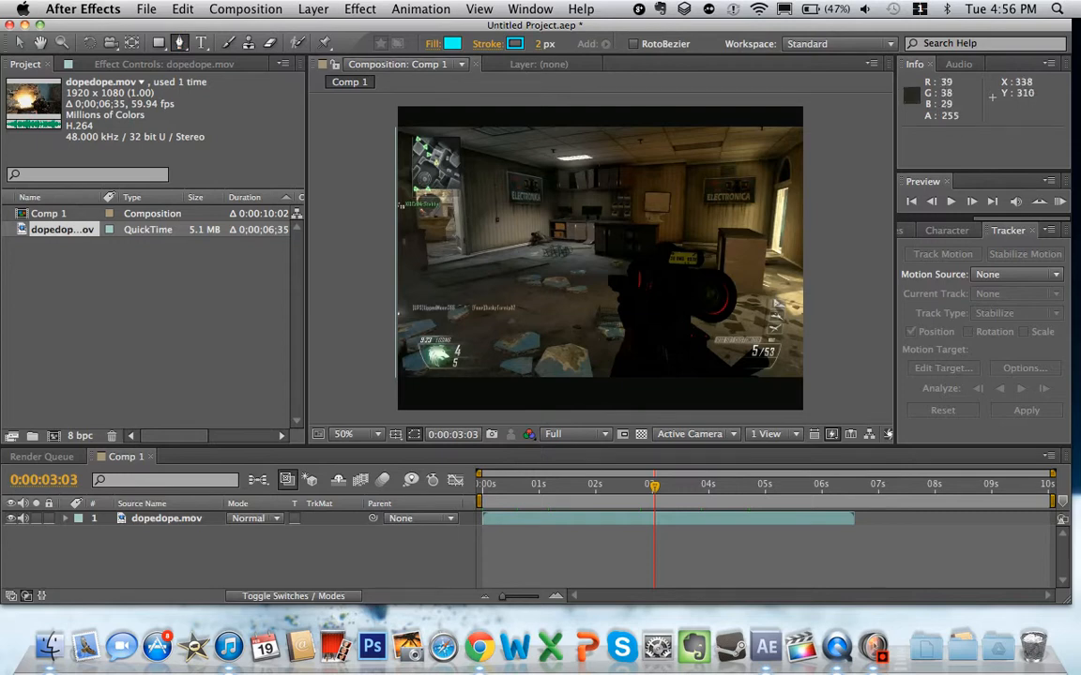
pyautogui.click(345, 435)
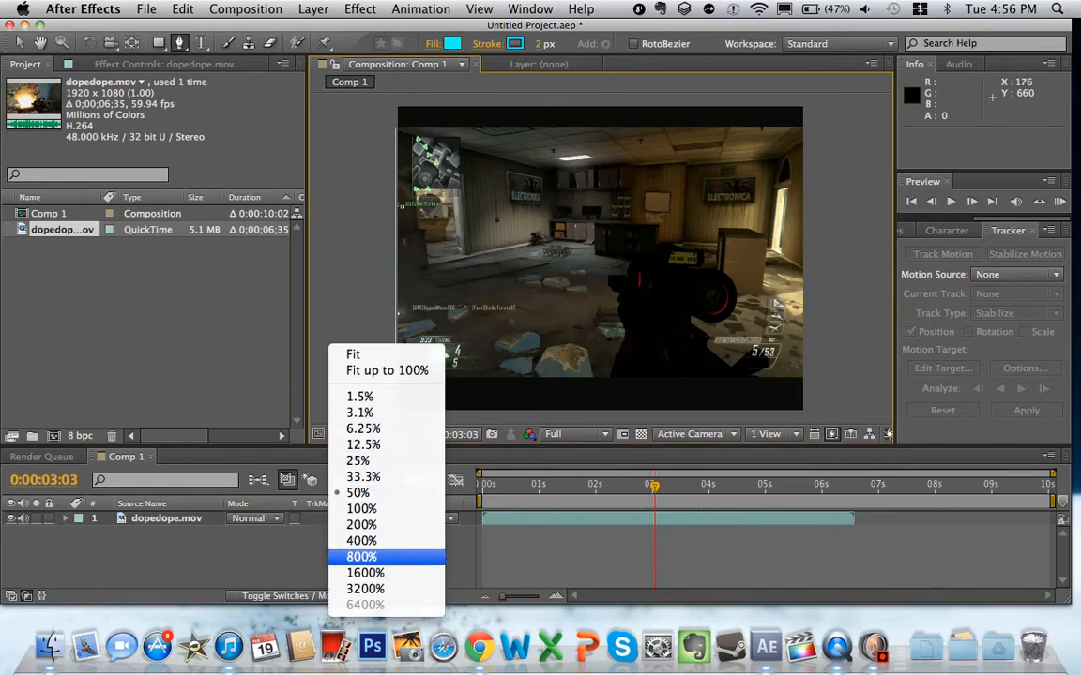
pyautogui.click(361, 508)
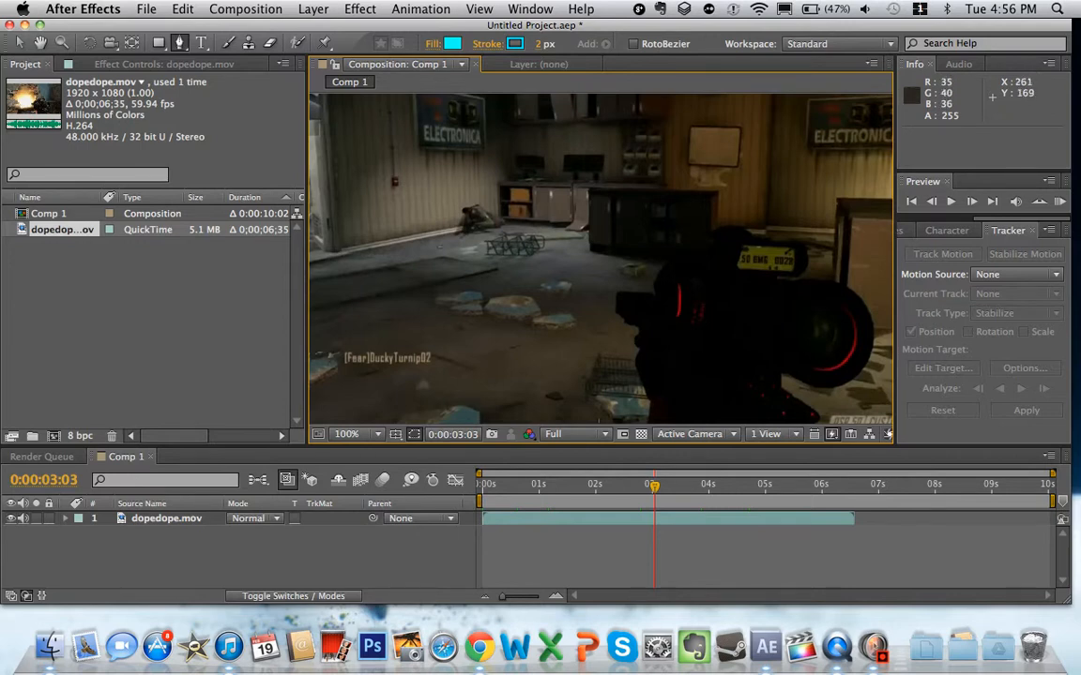
pyautogui.click(313, 9)
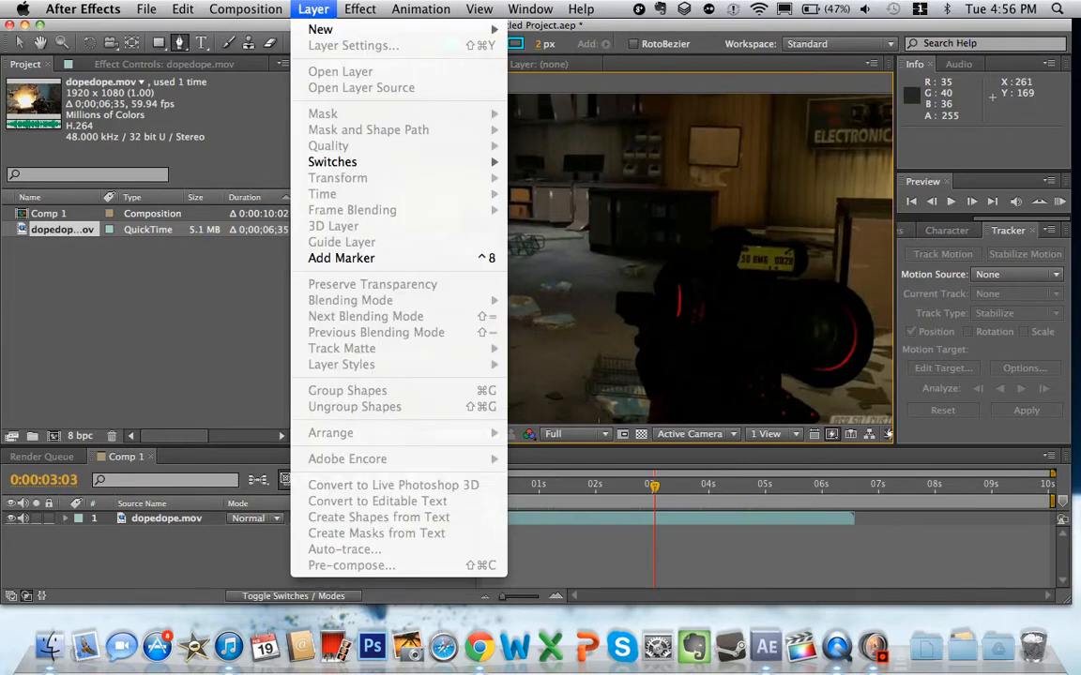
pyautogui.click(313, 9)
pyautogui.click(360, 435)
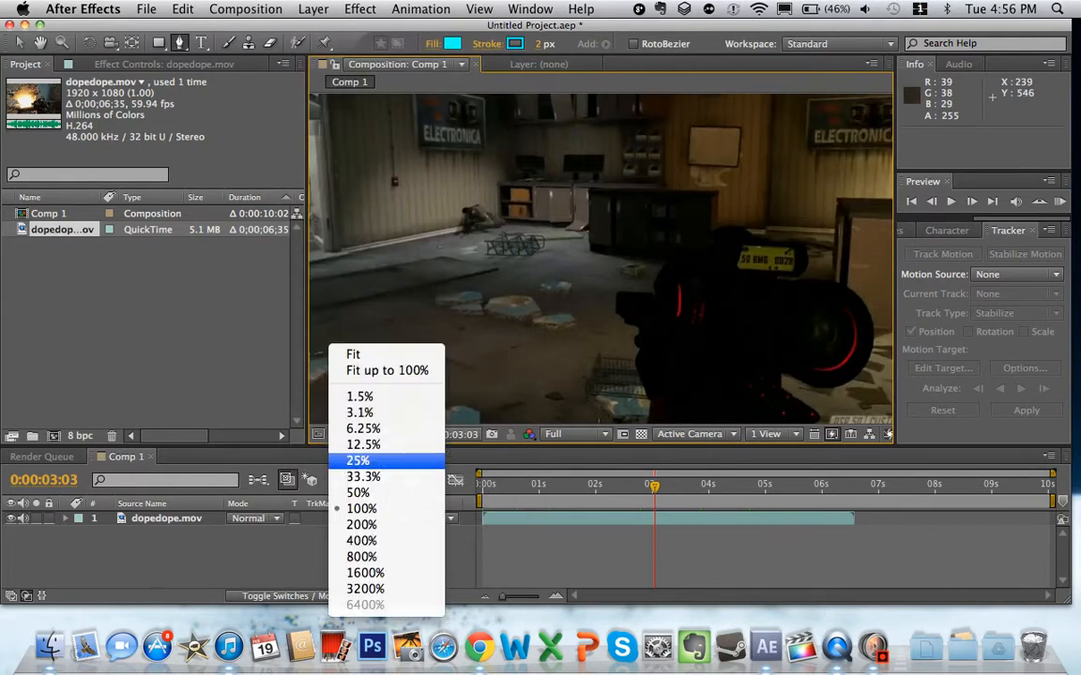
pyautogui.click(358, 492)
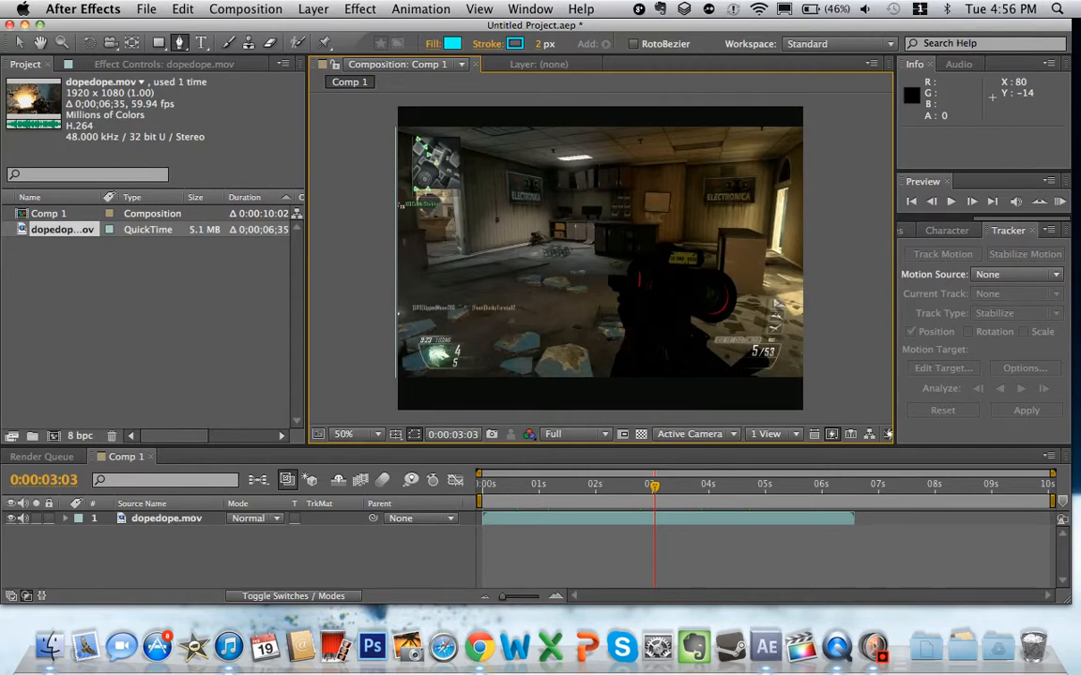
# Step: Add a red 960 x 720 px solid layer to Comp 1 with the default settings
pyautogui.click(313, 9)
pyautogui.moveTo(320, 29)
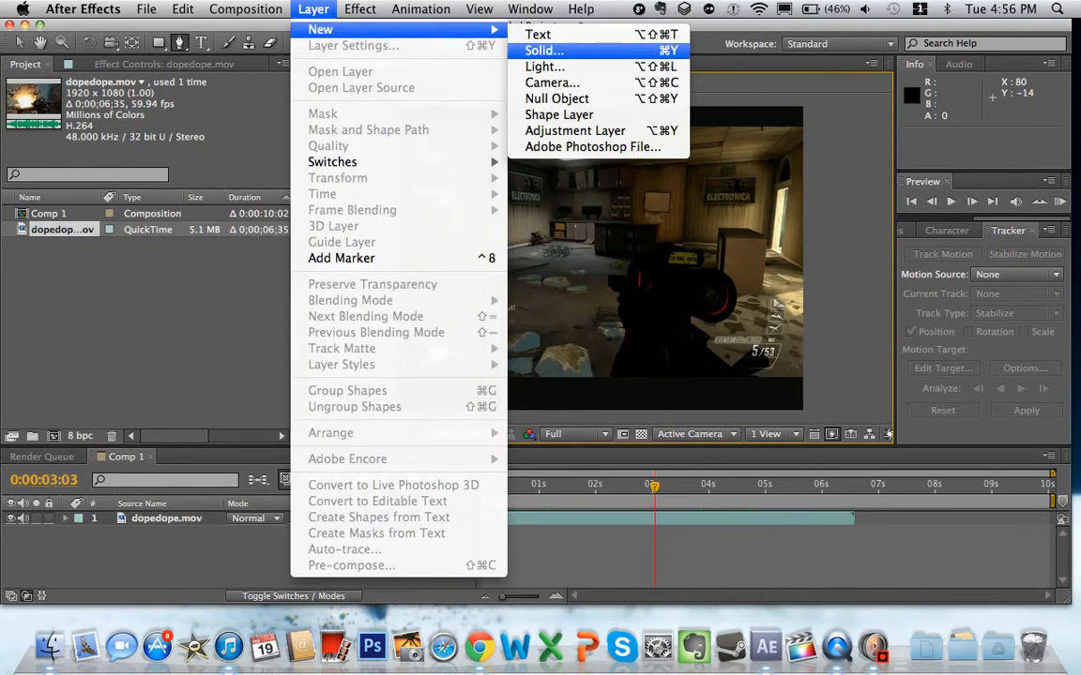
pyautogui.click(544, 50)
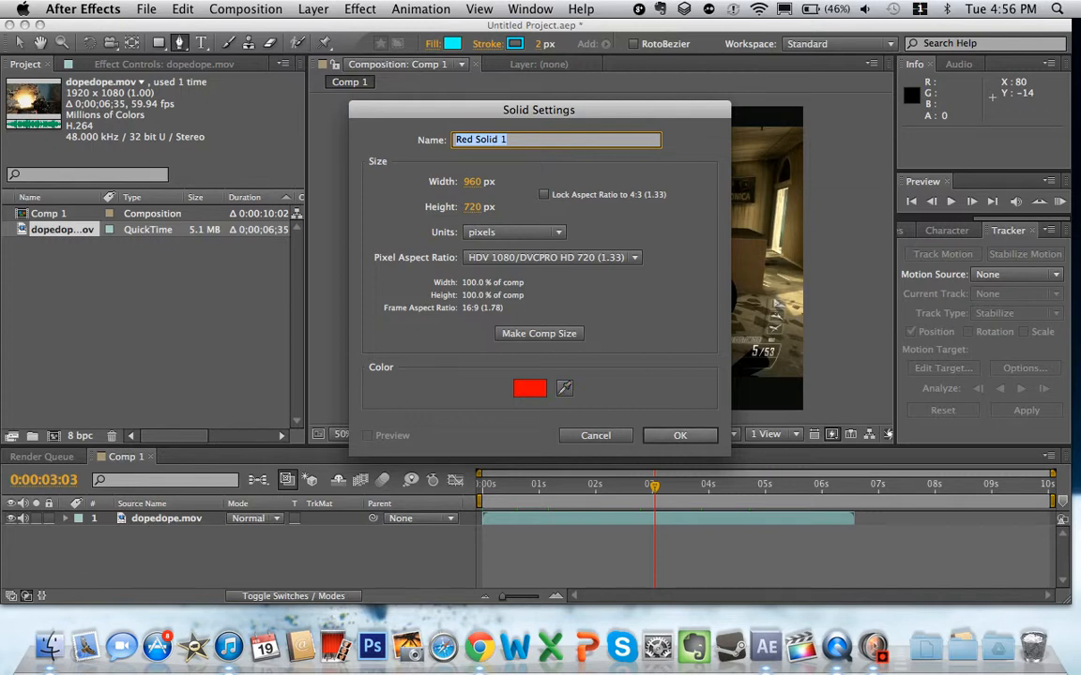
pyautogui.press('Return')
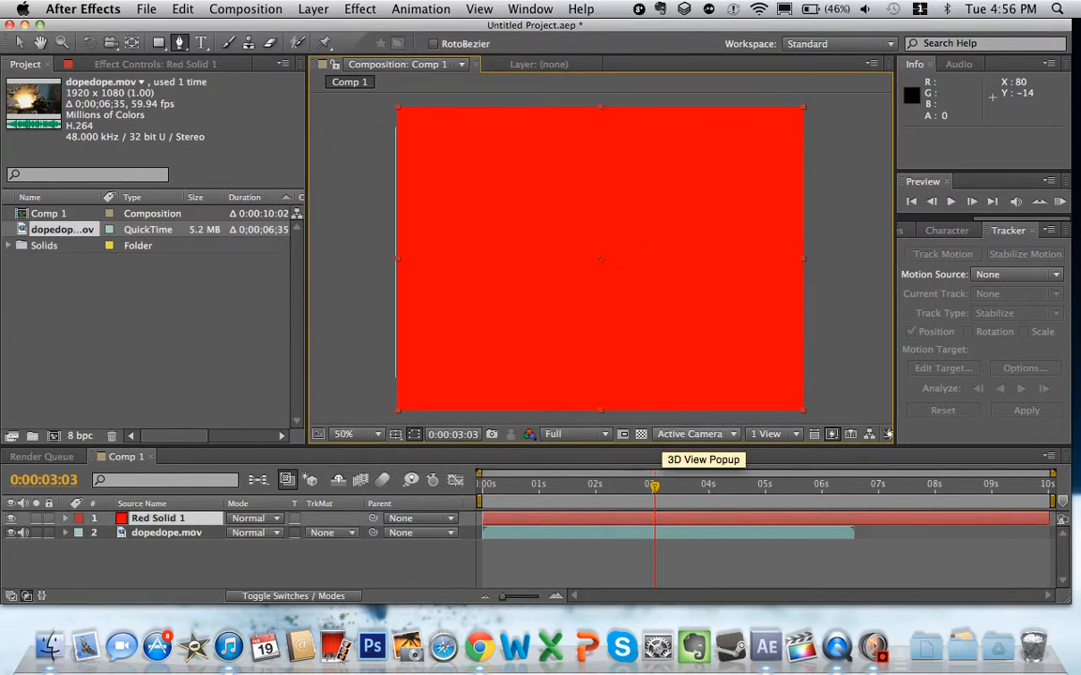
# Step: Draw a rectangular mask about 78 x 42 px on Red Solid 1, near the doorway below the minimap, and collapse the layer
pyautogui.click(159, 44)
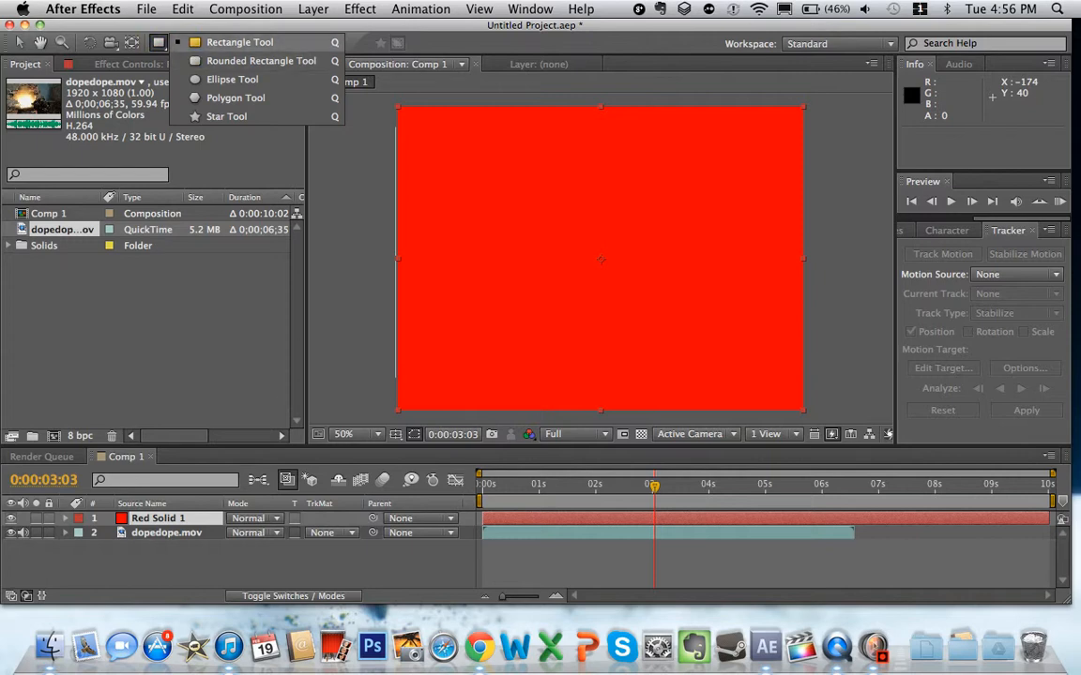
pyautogui.click(240, 42)
pyautogui.moveTo(457, 225); pyautogui.dragTo(494, 247)
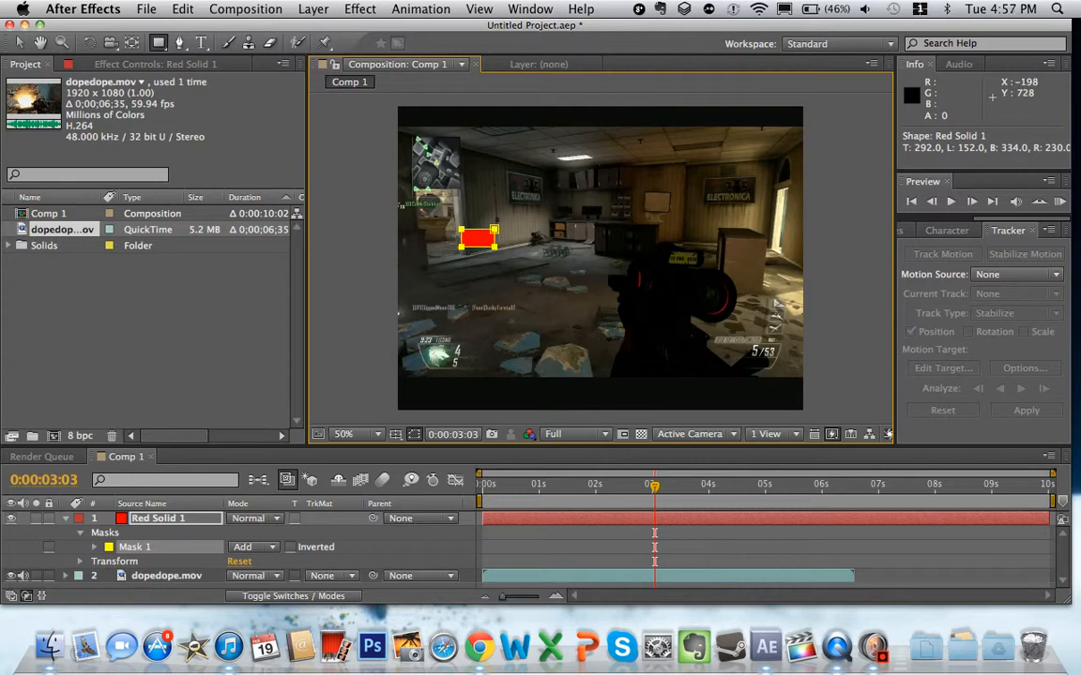
pyautogui.click(65, 519)
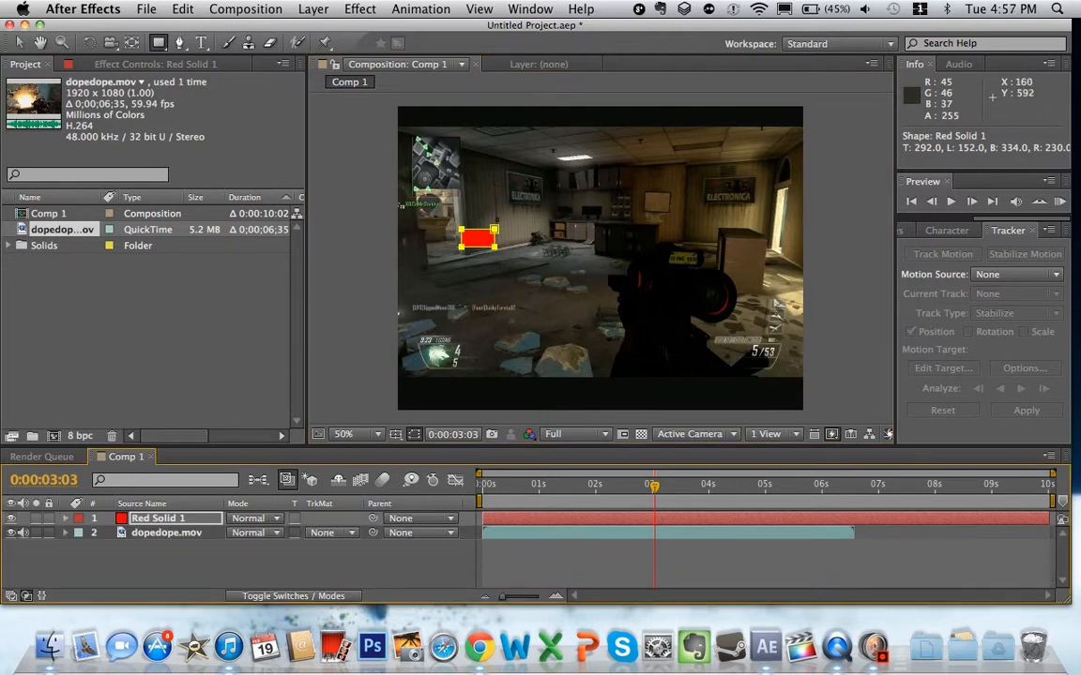
# Step: Move the current time to 0:00:02:47 and limit the work area to 0:00:02:44 through 0:00:04:43
pyautogui.moveTo(655, 486); pyautogui.dragTo(640, 486)
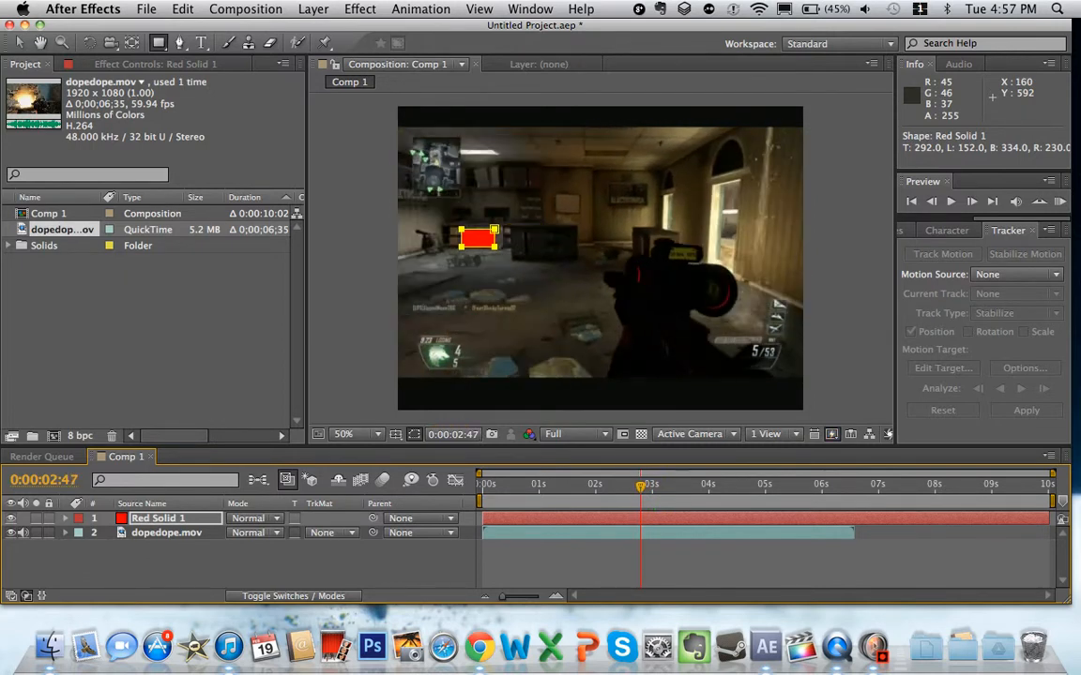
pyautogui.moveTo(482, 501); pyautogui.dragTo(634, 501)
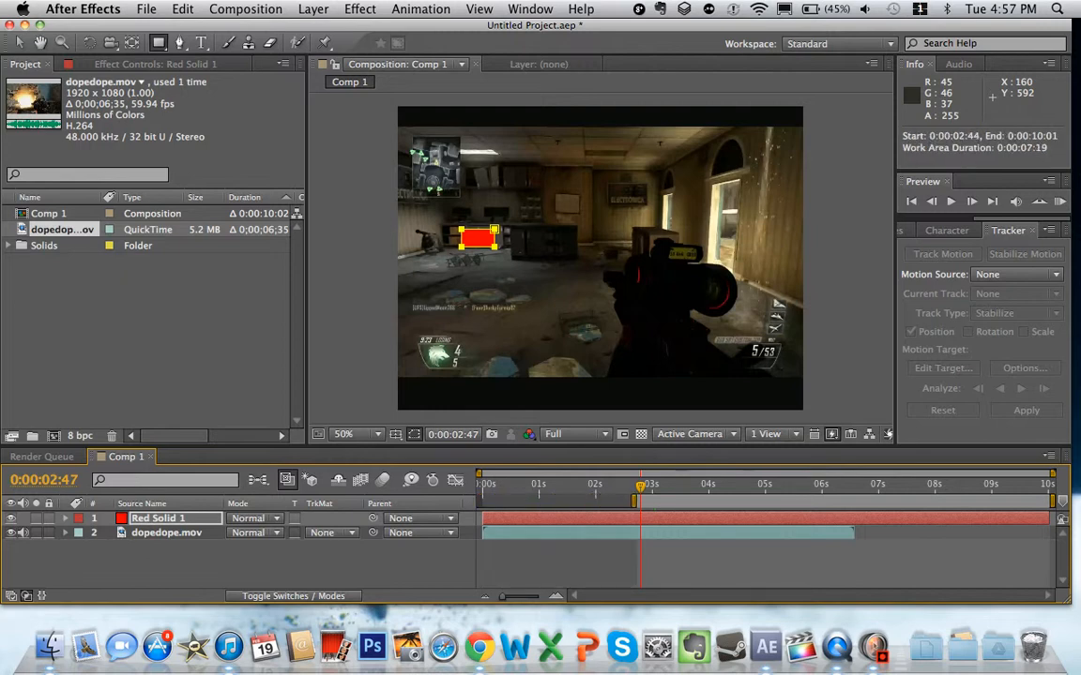
pyautogui.moveTo(1052, 501); pyautogui.dragTo(752, 501)
pyautogui.click(622, 434)
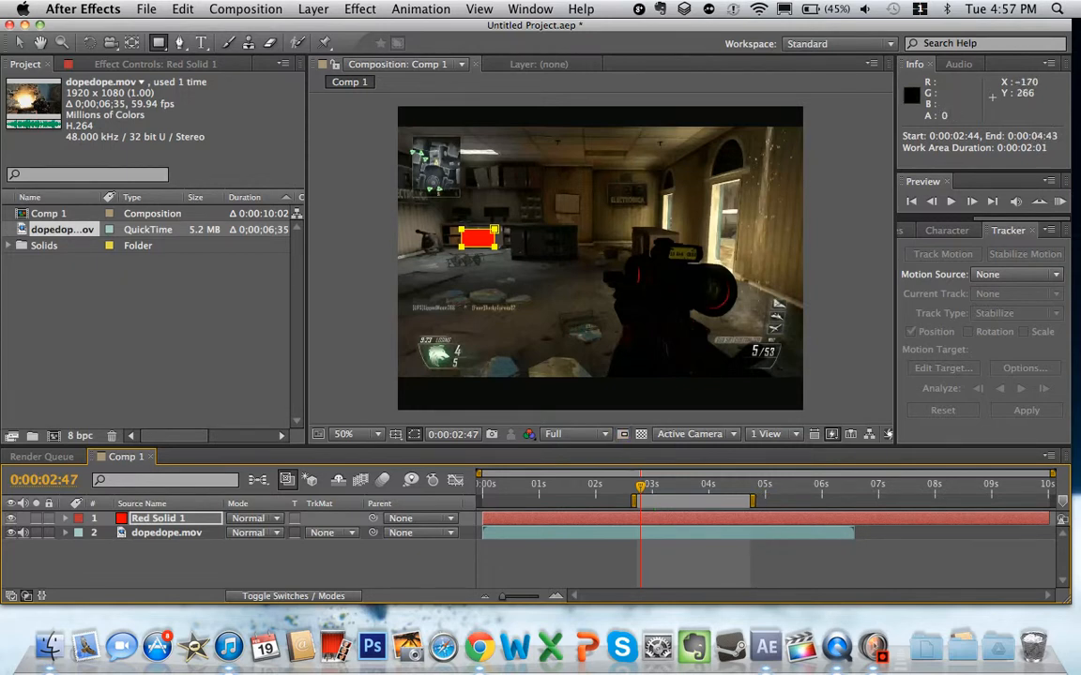
# Step: Select Red Solid 1 and move it with the Selection tool to position 366, 368
pyautogui.click(159, 519)
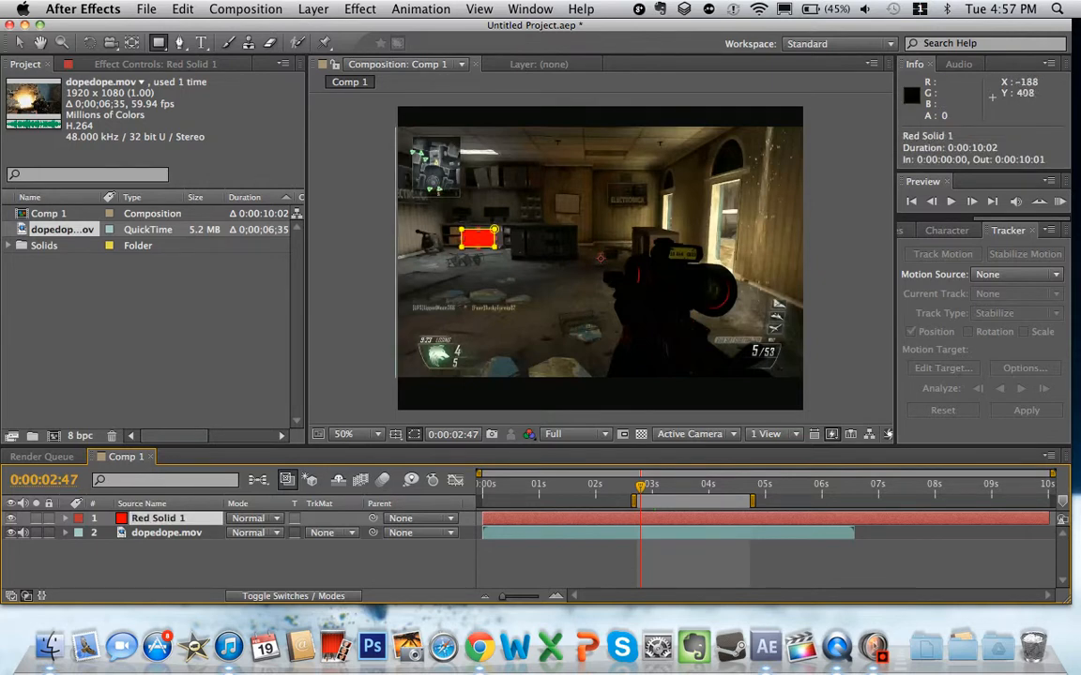
pyautogui.press('v')
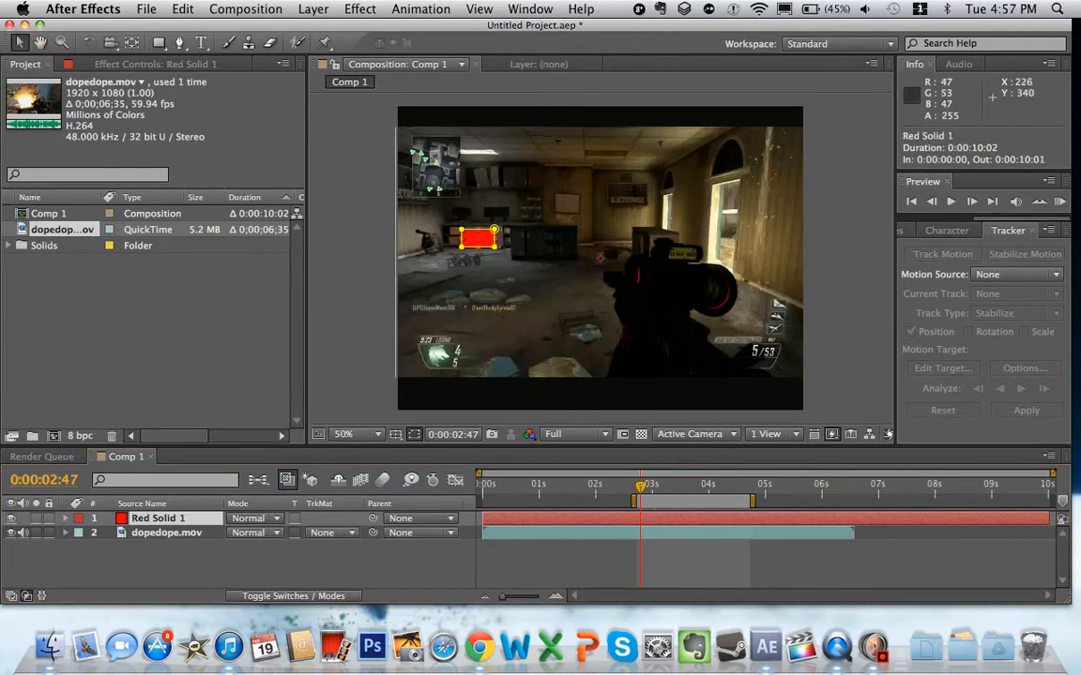
pyautogui.click(476, 240)
pyautogui.moveTo(475, 239); pyautogui.dragTo(428, 243)
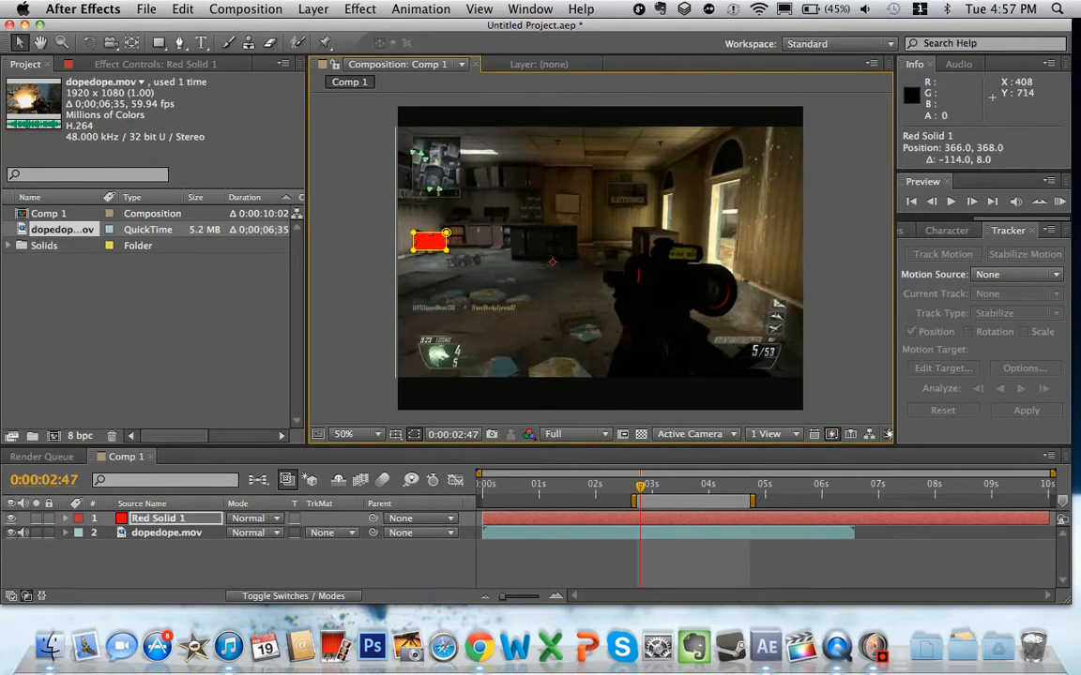
# Step: Expand Red Solid 1's transform properties and start keyframing its Position and Scale at 0:00:02:47
pyautogui.click(64, 519)
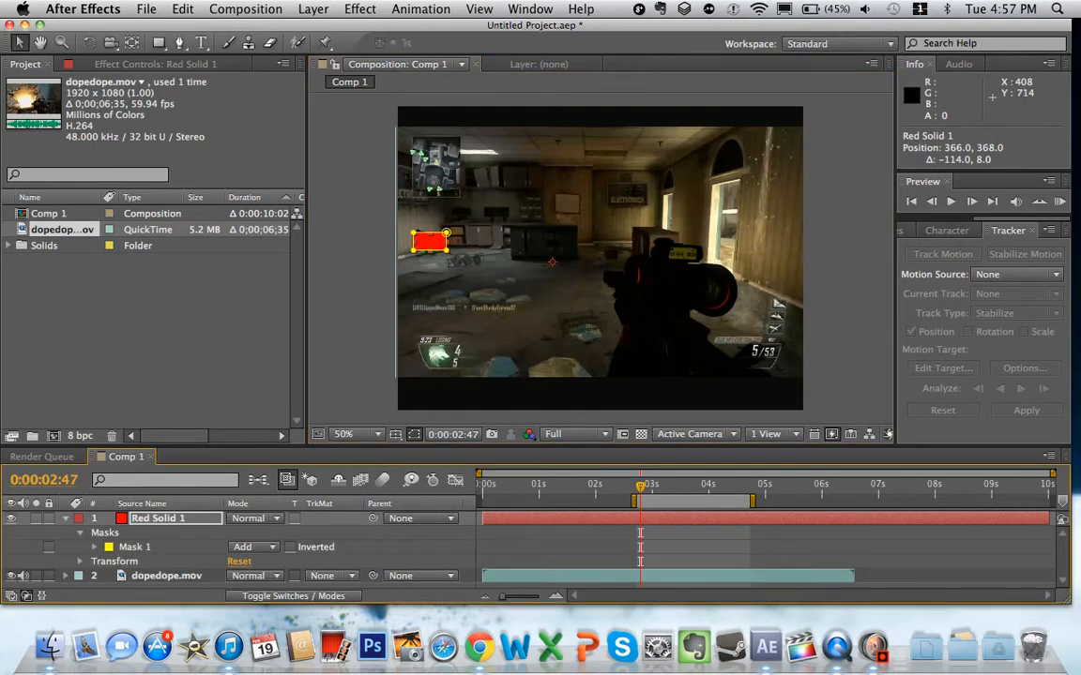
pyautogui.click(79, 562)
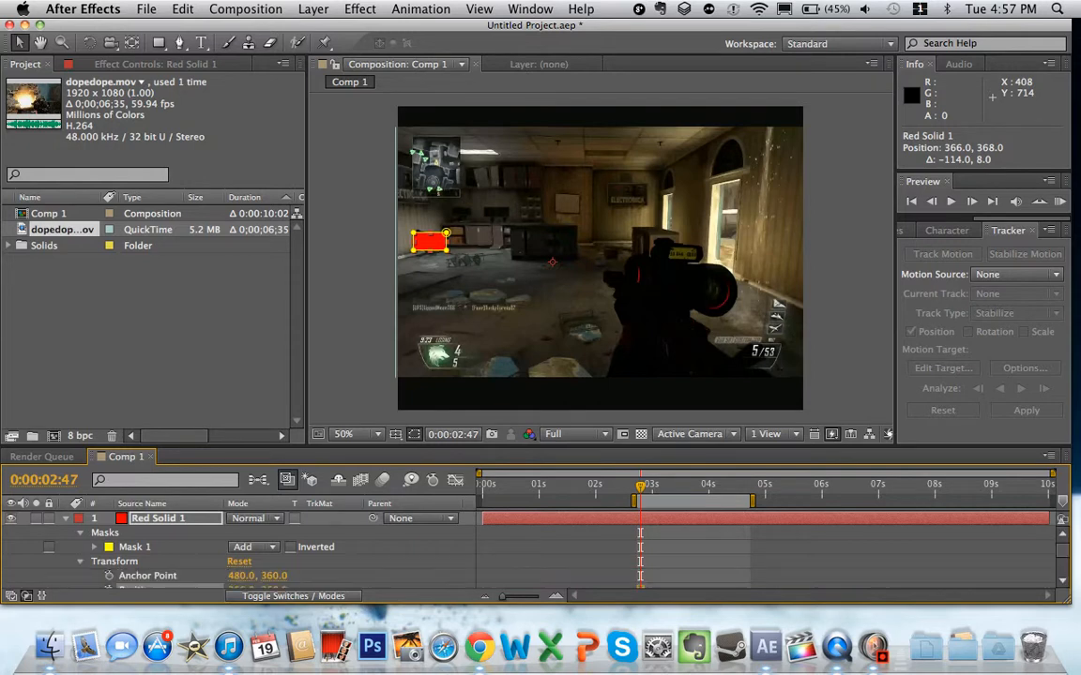
pyautogui.scroll(-4, 112, 558)
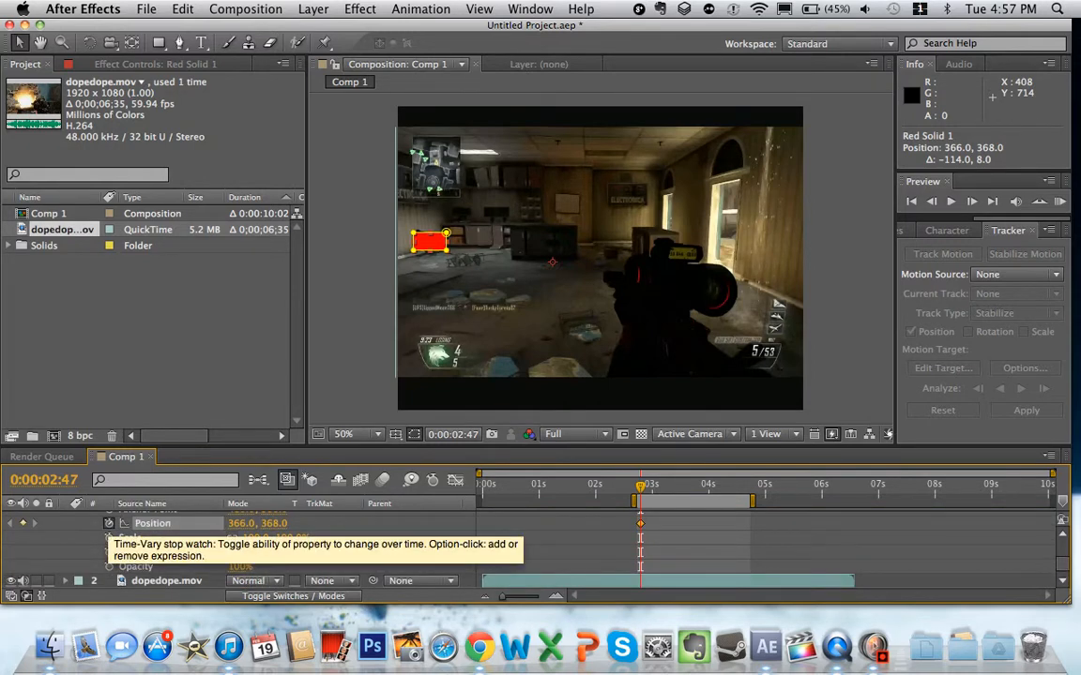
pyautogui.click(109, 523)
pyautogui.click(109, 537)
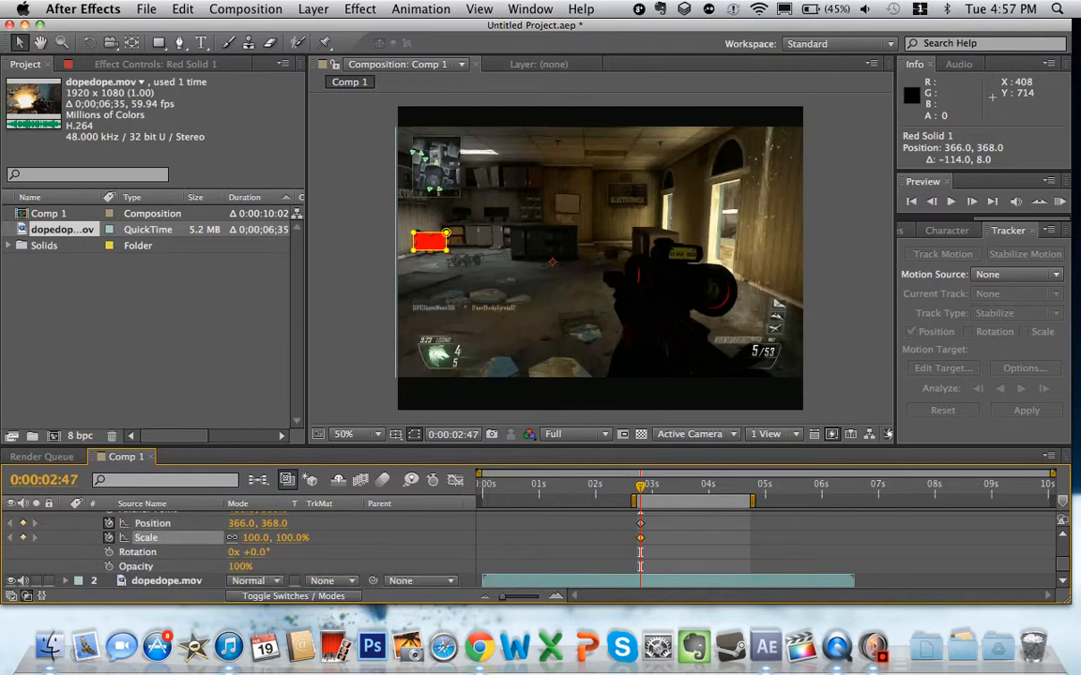
# Step: Keyframe Red Solid 1's position to 474, 368 at 0:00:02:49 and to 562, 364 at 0:00:02:51
pyautogui.press('pagedown')
pyautogui.press('pagedown')
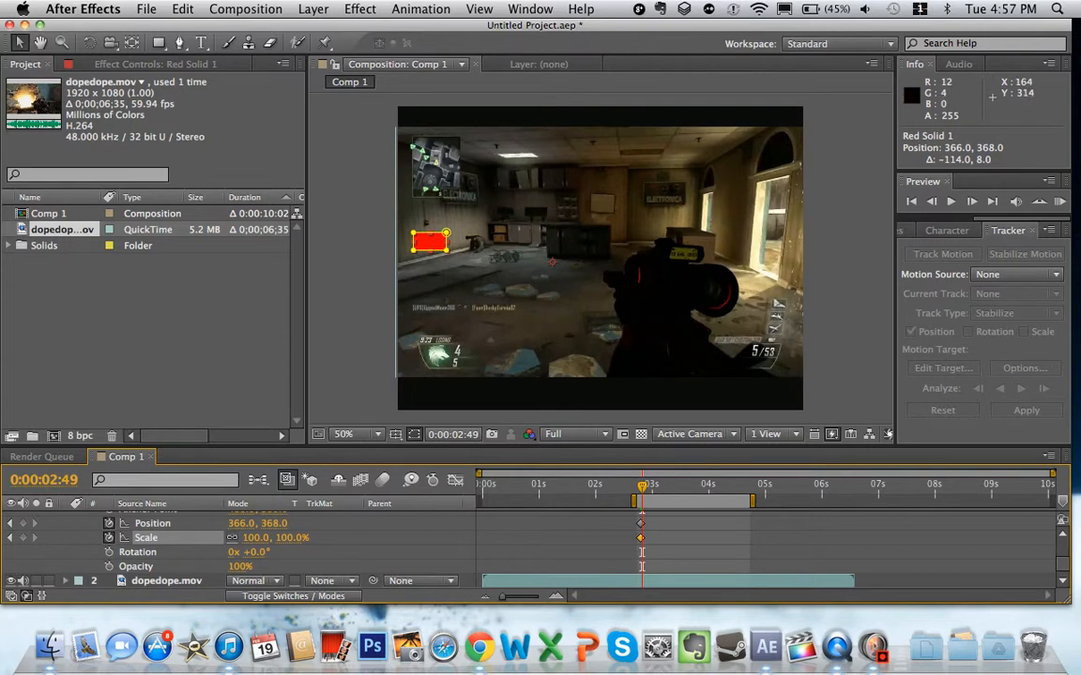
pyautogui.moveTo(431, 243); pyautogui.dragTo(477, 242)
pyautogui.press('pagedown')
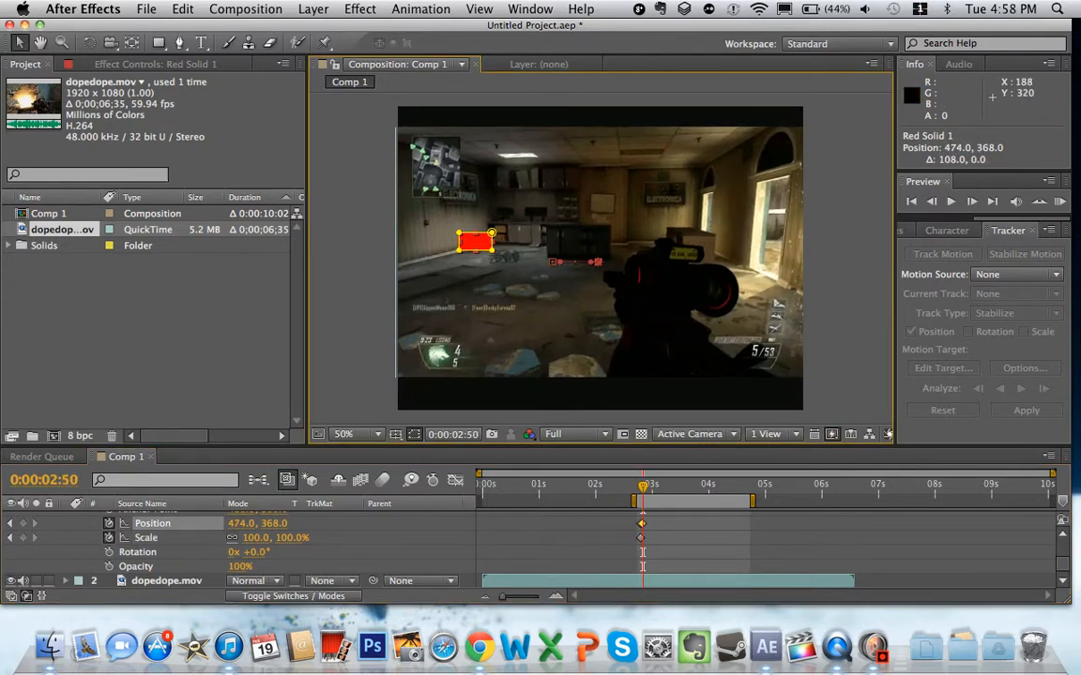
pyautogui.press('pagedown')
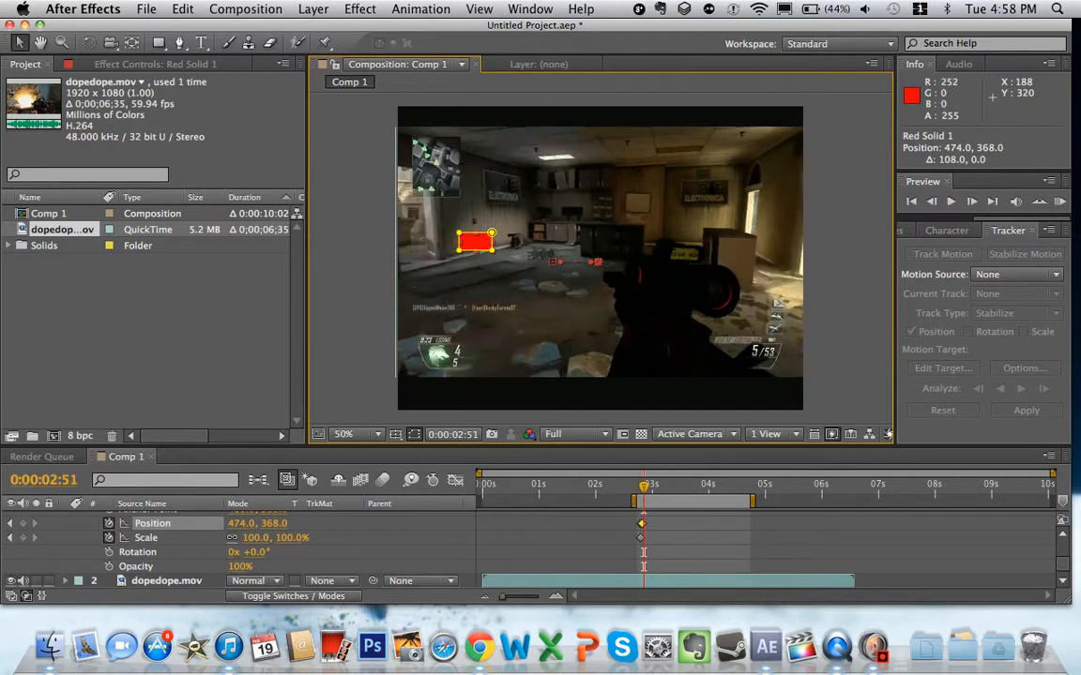
pyautogui.moveTo(477, 242); pyautogui.dragTo(514, 241)
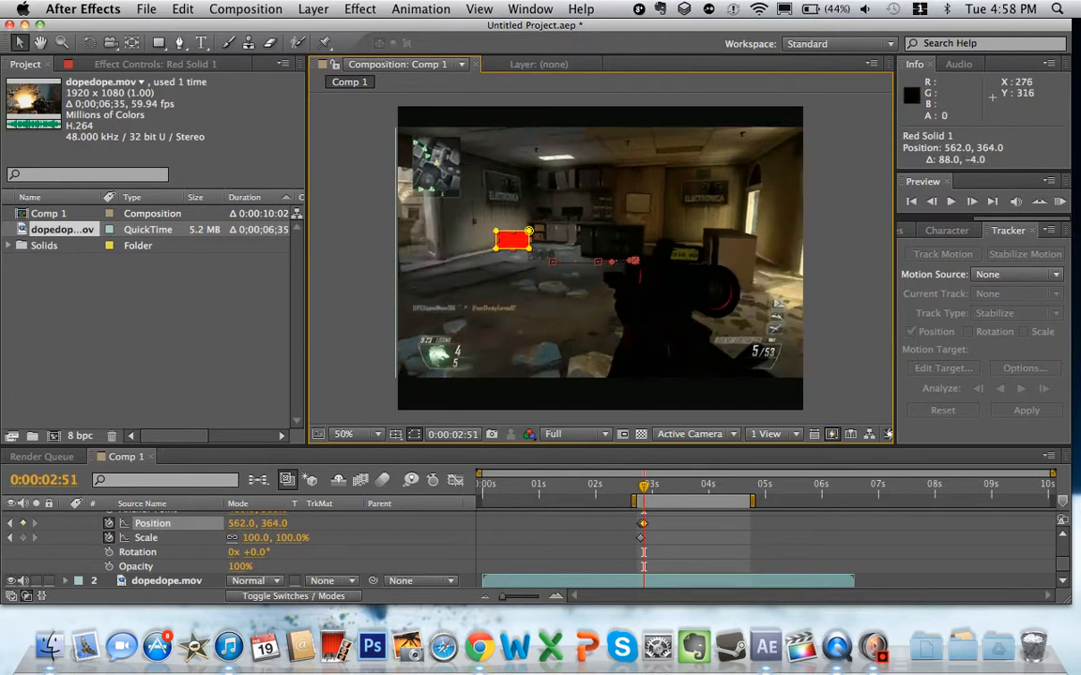
# Step: Keyframe Red Solid 1's position to 616, 362 at 0:00:02:53
pyautogui.press('pagedown')
pyautogui.press('pagedown')
pyautogui.click(514, 240)
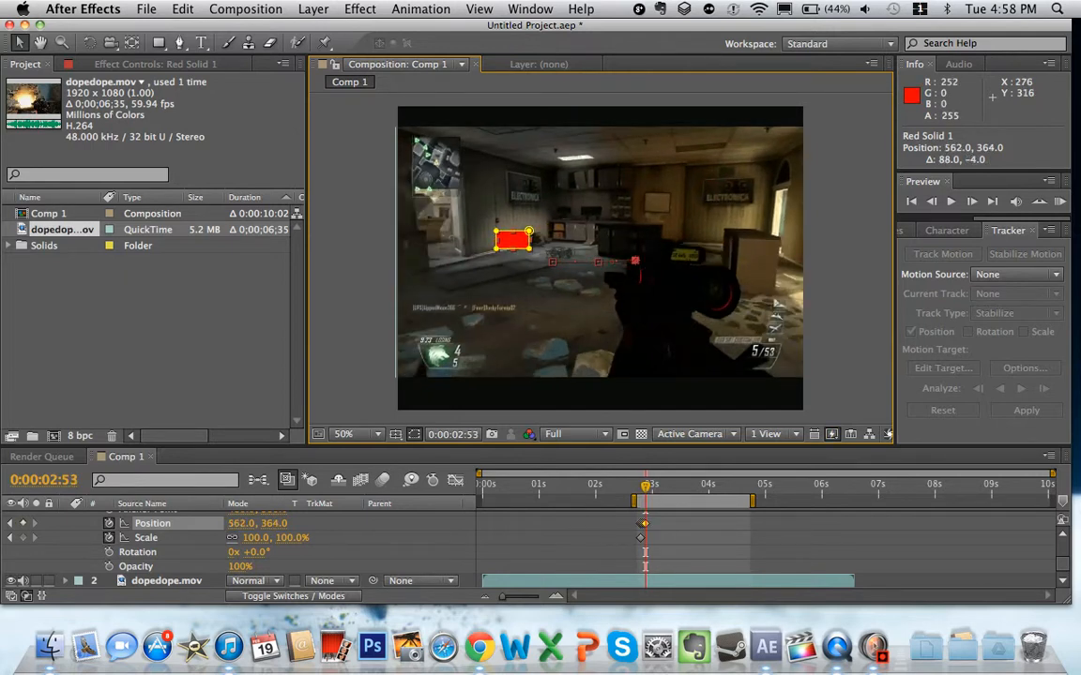
pyautogui.moveTo(514, 240); pyautogui.dragTo(536, 239)
# Step: Advance to 0:00:03:12 and keyframe Red Solid 1's position to 748, 360
pyautogui.press('pagedown')
pyautogui.press('pagedown')
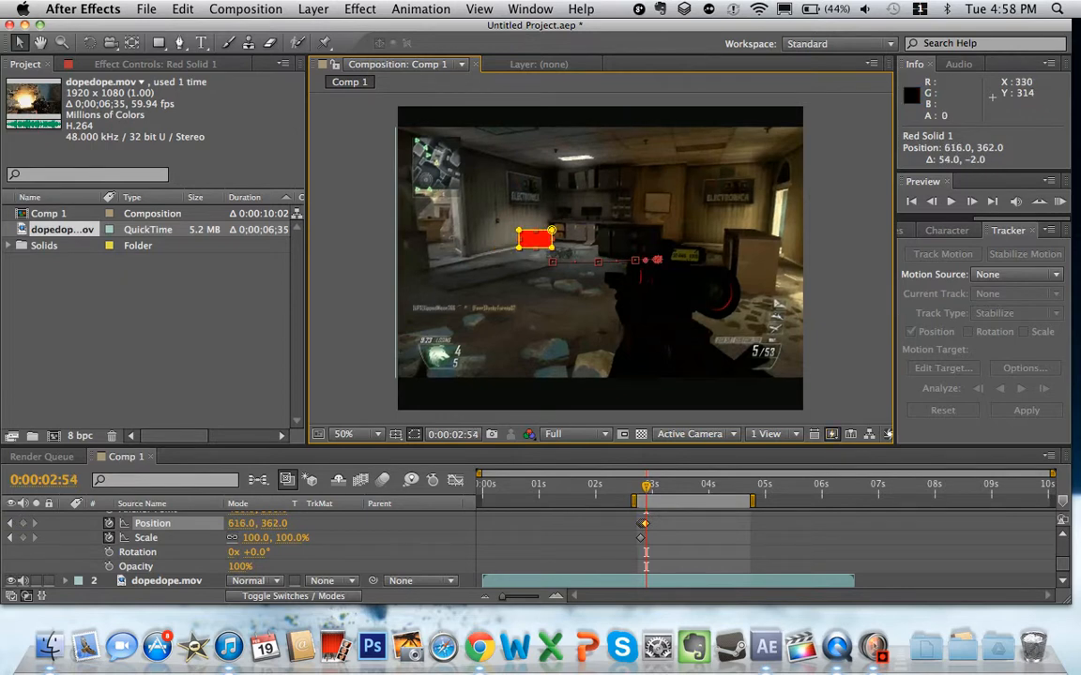
pyautogui.press('pagedown')
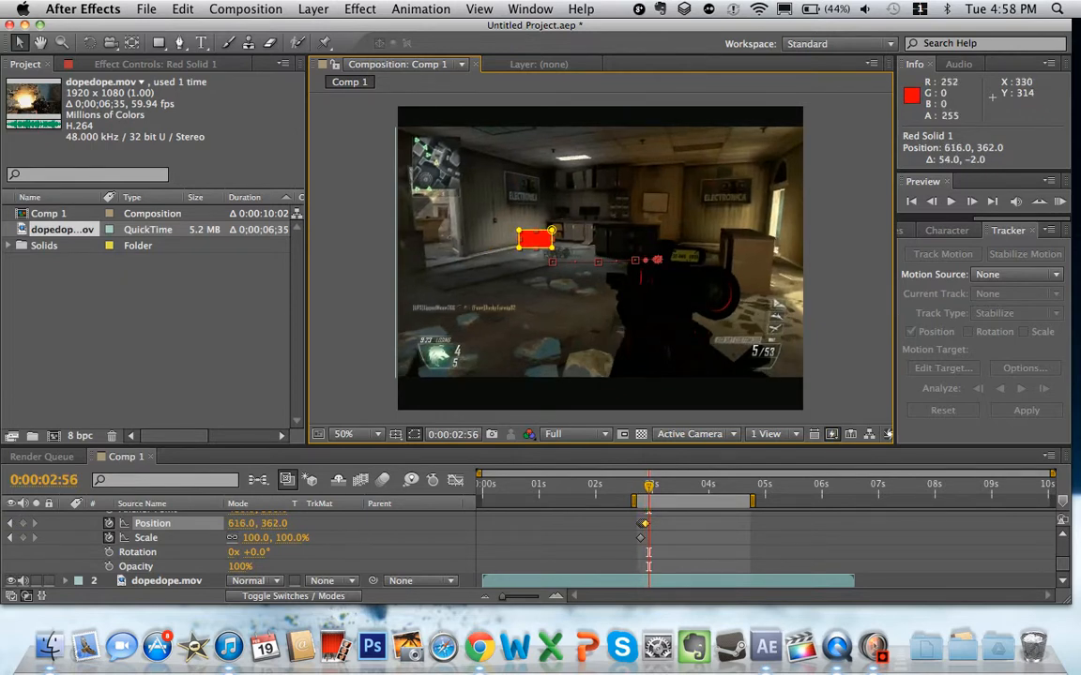
pyautogui.press('pagedown')
pyautogui.press('pagedown')
pyautogui.press('pagedown')
pyautogui.press('pagedown')
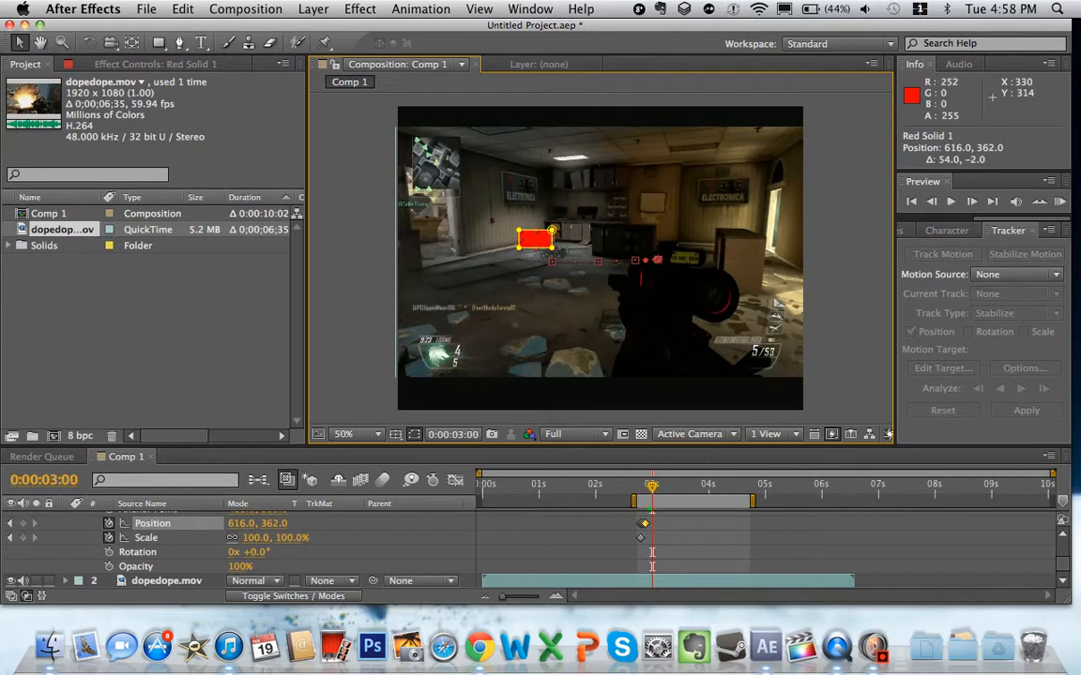
pyautogui.press('pagedown')
pyautogui.press('pagedown')
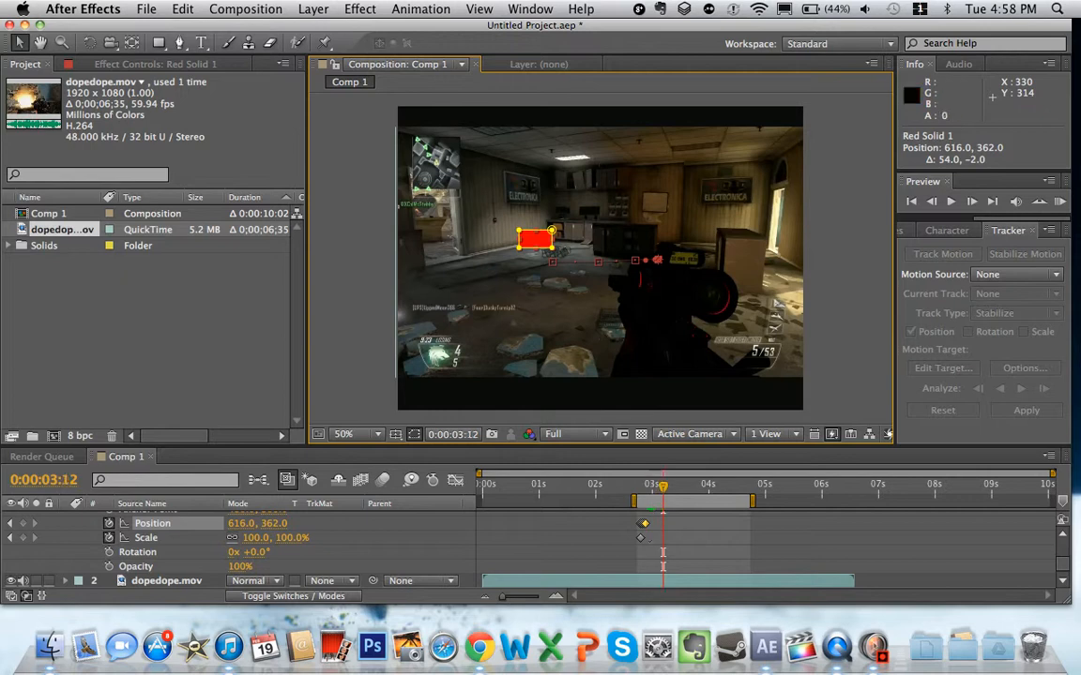
pyautogui.hotkey('shift', 'pagedown')
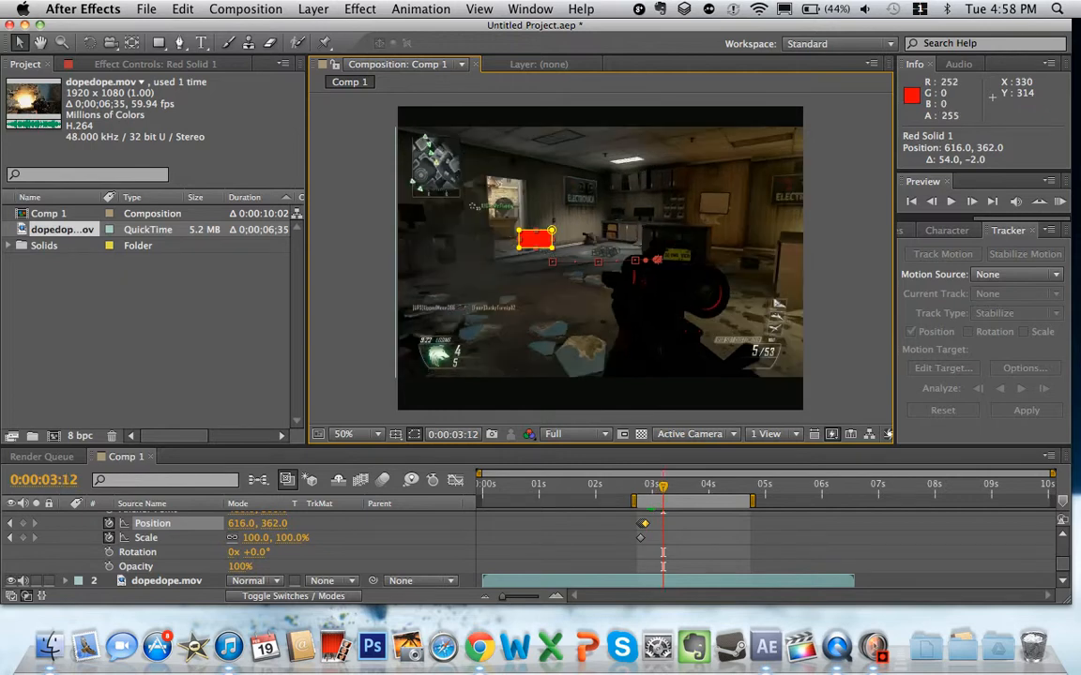
pyautogui.moveTo(537, 240); pyautogui.dragTo(593, 239)
# Step: Advance to 0:00:03:42 and keyframe Red Solid 1's position to 754, 382
pyautogui.hotkey('shift', 'pagedown')
pyautogui.hotkey('shift', 'pagedown')
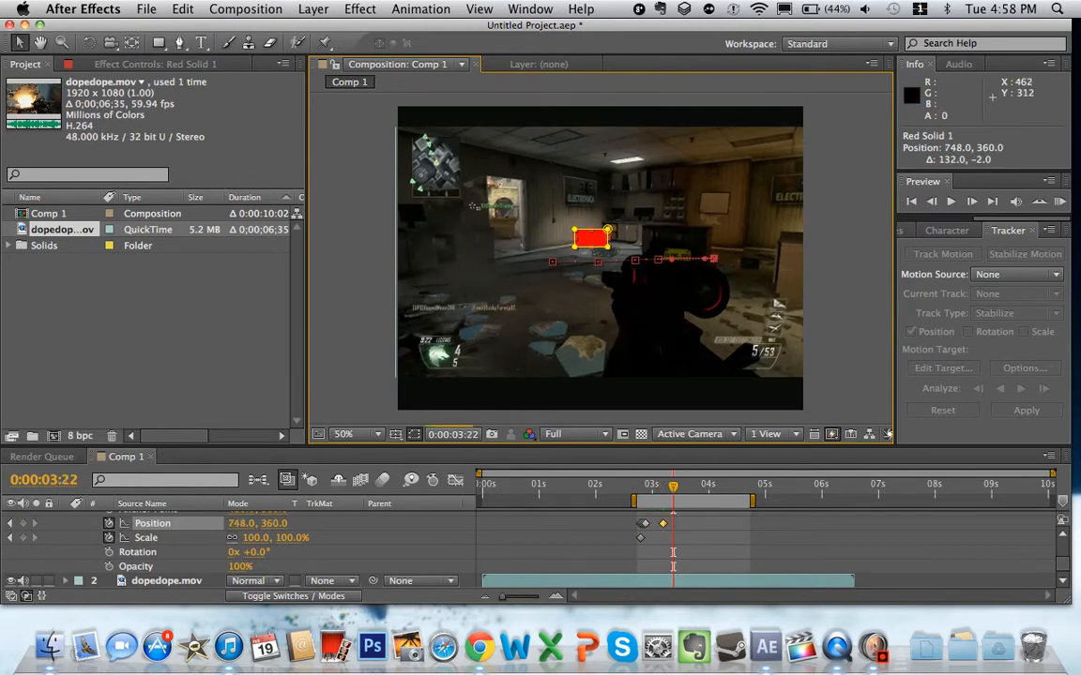
pyautogui.hotkey('shift', 'pagedown')
pyautogui.hotkey('shift', 'pagedown')
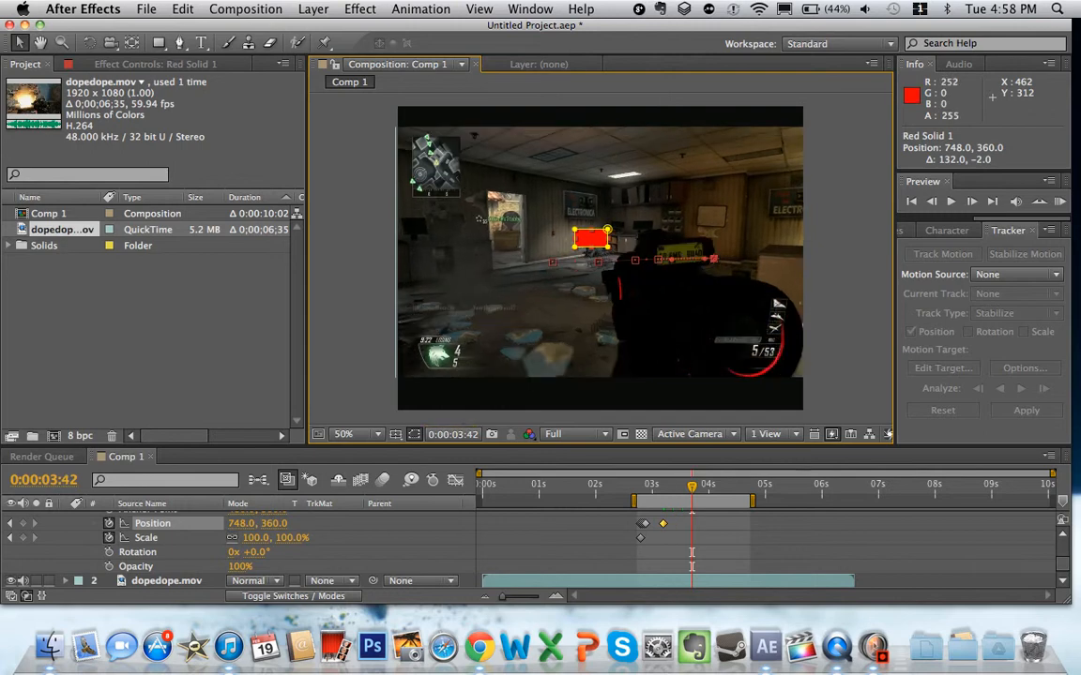
pyautogui.hotkey('shift', 'pageup')
pyautogui.hotkey('alt', 'shift', 'p')
pyautogui.moveTo(593, 238); pyautogui.dragTo(596, 247)
# Step: Check the frames around 0:00:03:52, deselect the solid and play a RAM preview of its motion over the work area
pyautogui.hotkey('shift', 'pagedown')
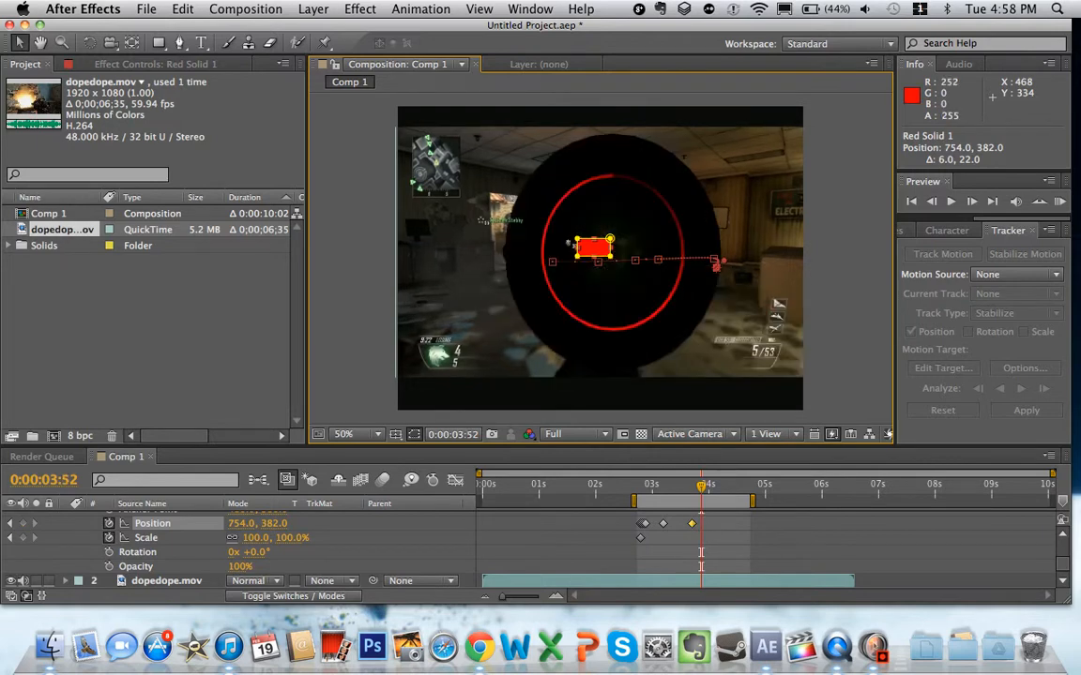
pyautogui.hotkey('shift', 'pagedown')
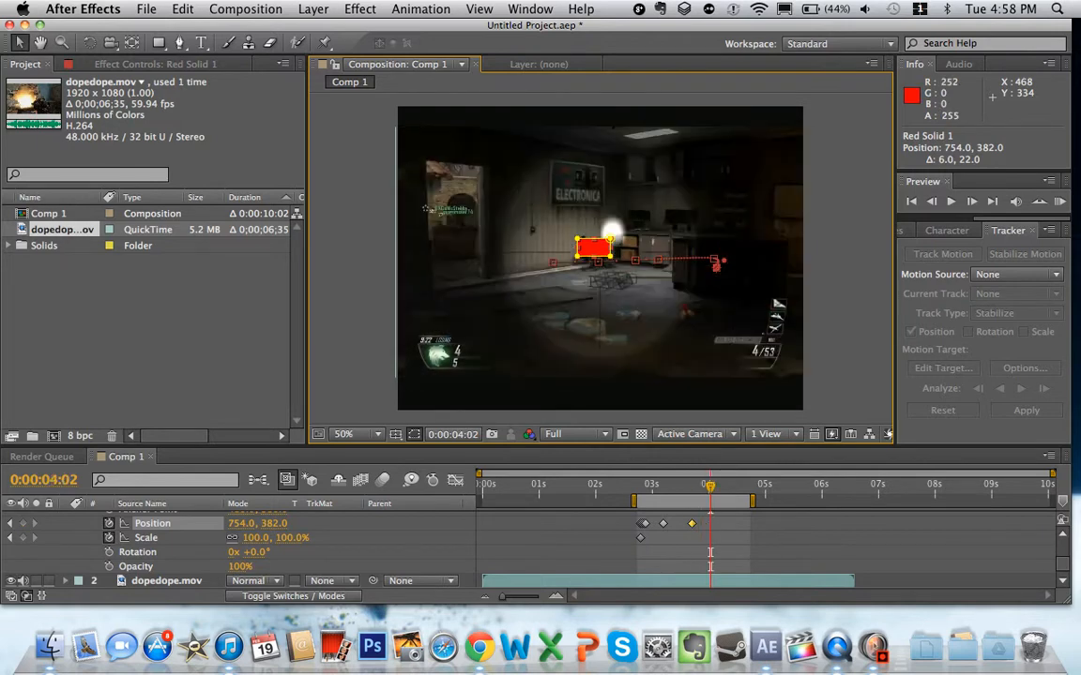
pyautogui.hotkey('shift', 'pageup')
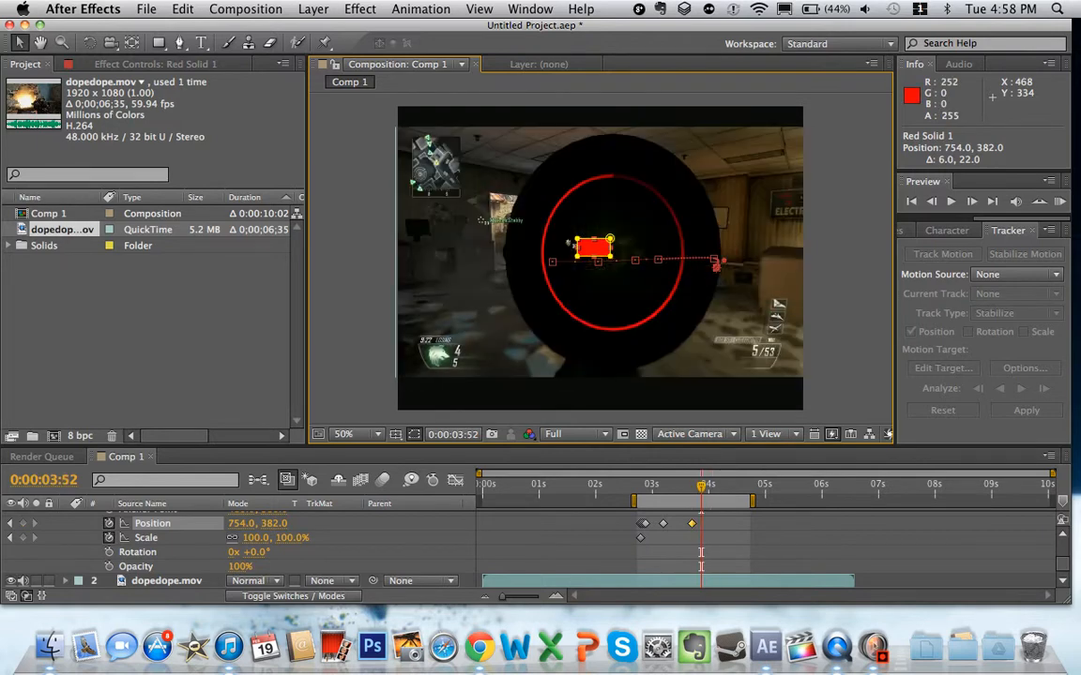
pyautogui.hotkey('shift', 'pageup')
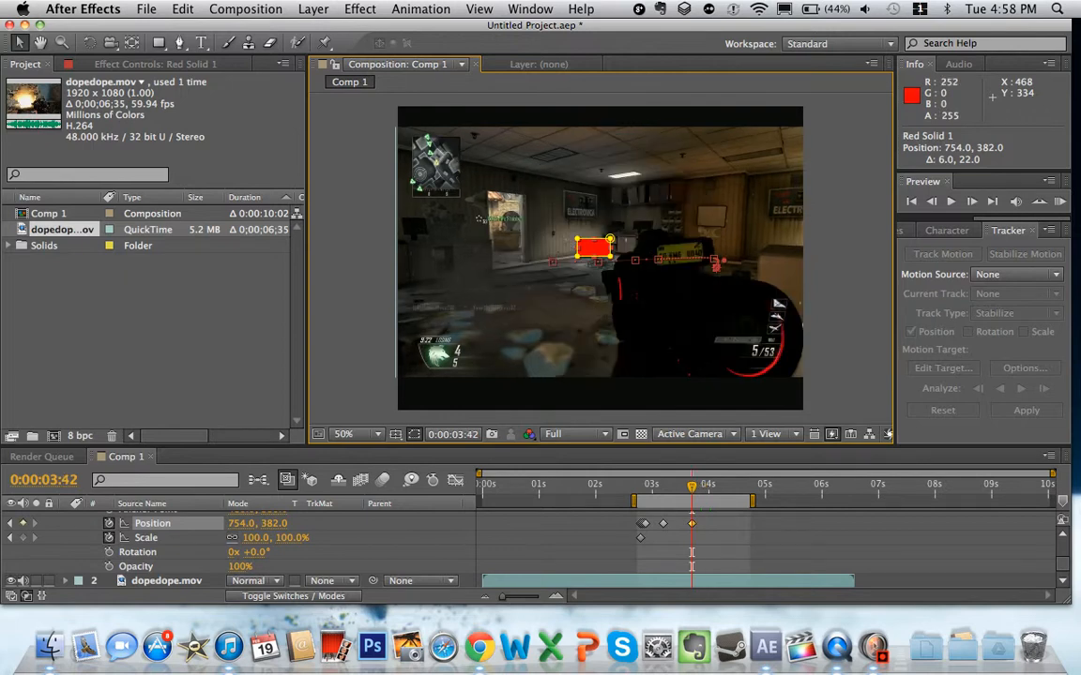
pyautogui.press('Tab')
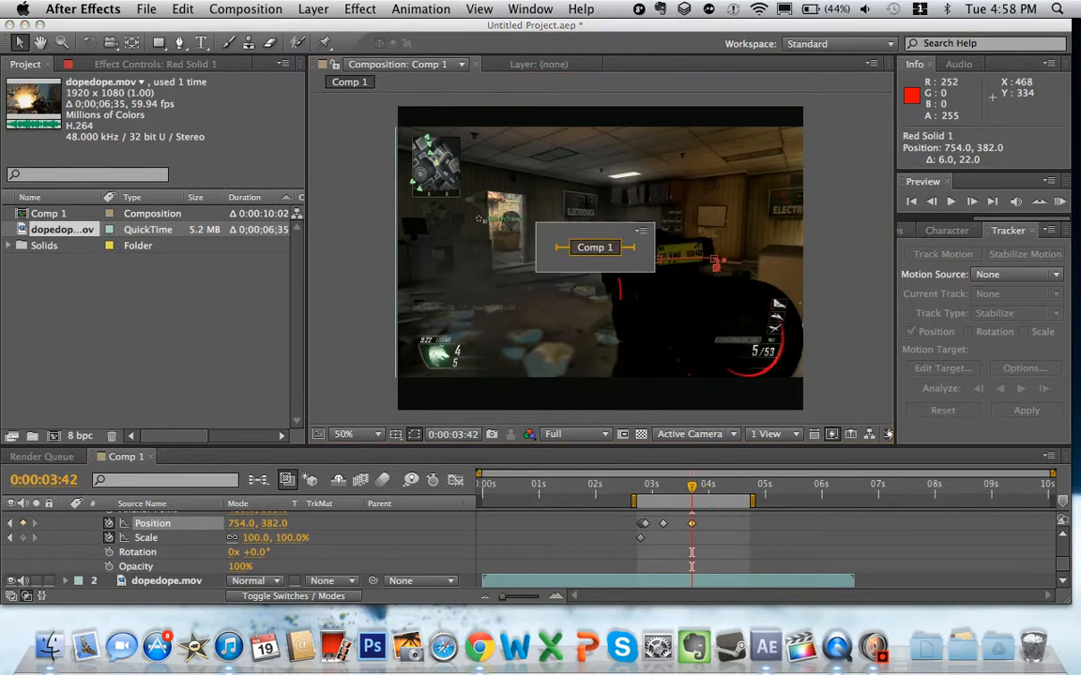
pyautogui.click(358, 293)
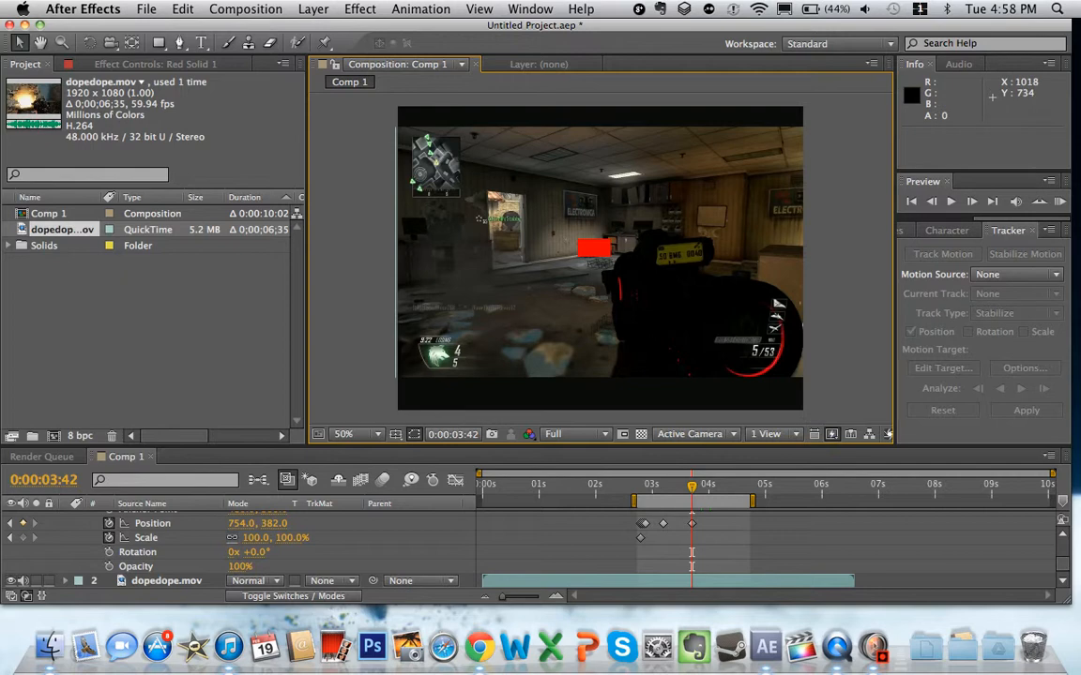
pyautogui.press('KP_0')
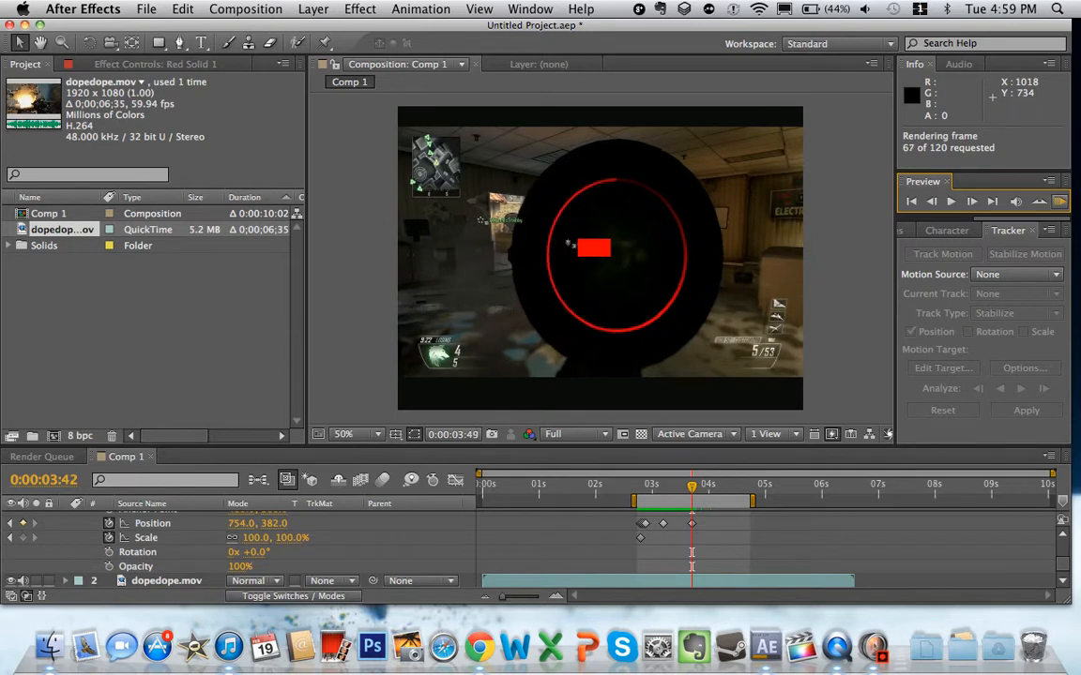
pyautogui.press('space')
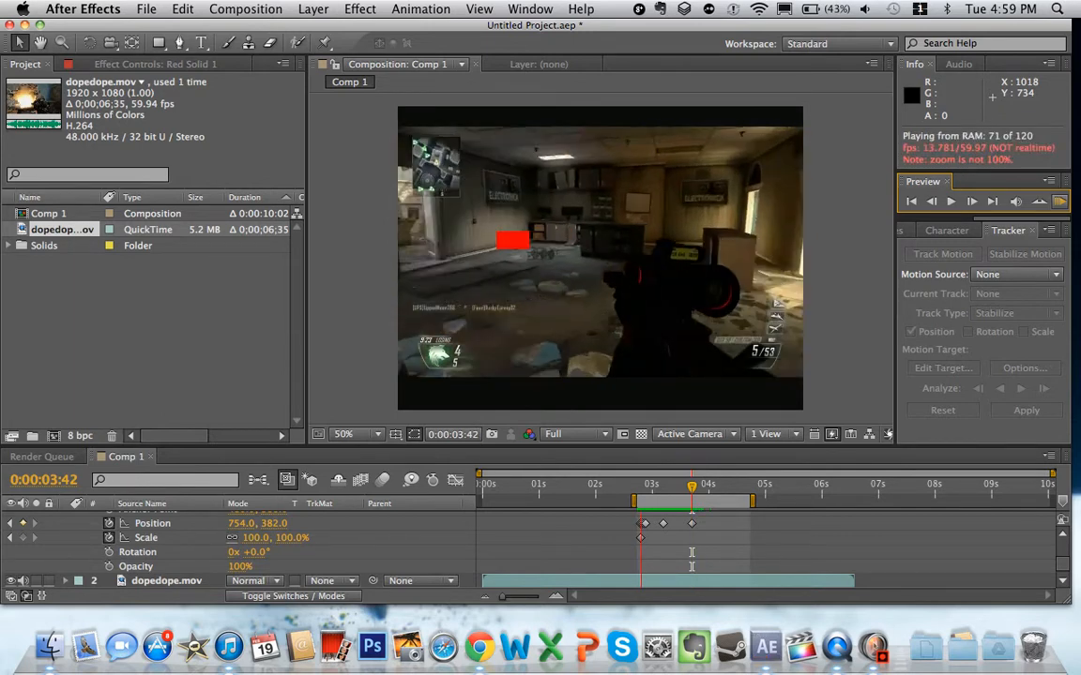
pyautogui.press('space')
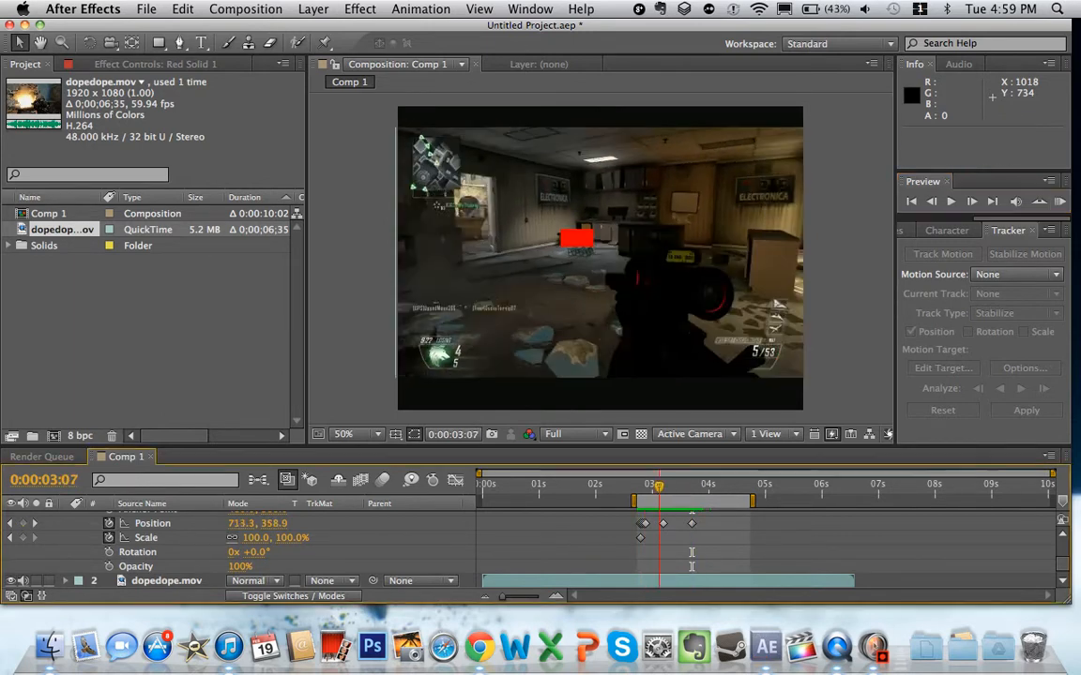
# Step: Keyframe Red Solid 1's position to 623.7, 360.5 at 0:00:02:59 and to 657.1, 359 at 0:00:03:05
pyautogui.moveTo(659, 486); pyautogui.dragTo(651, 486)
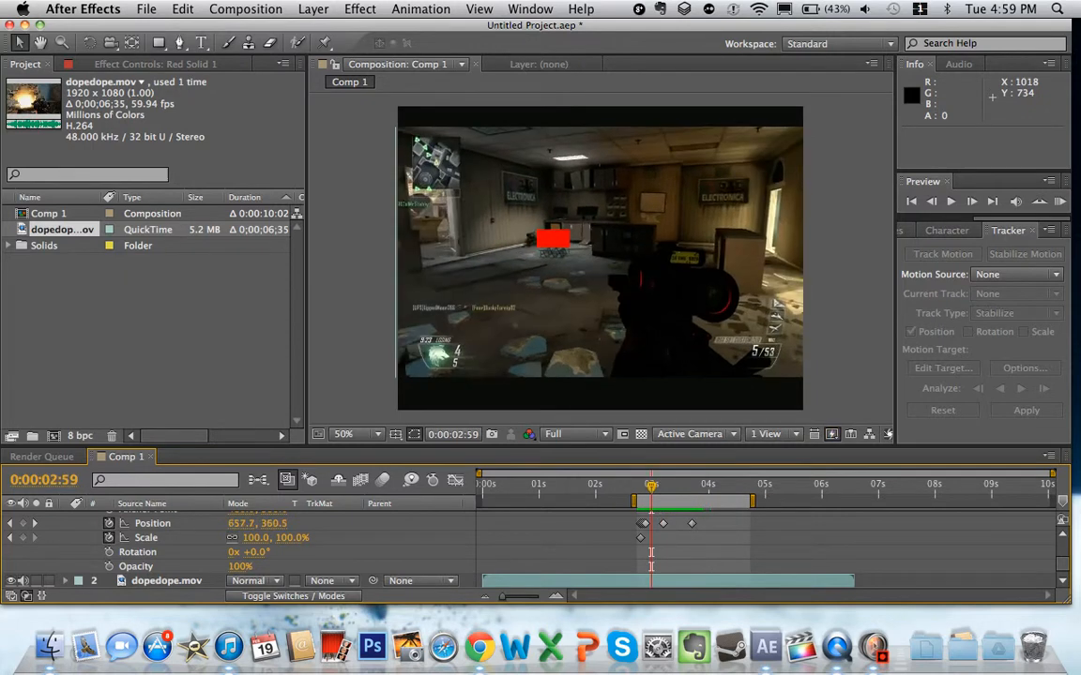
pyautogui.click(552, 239)
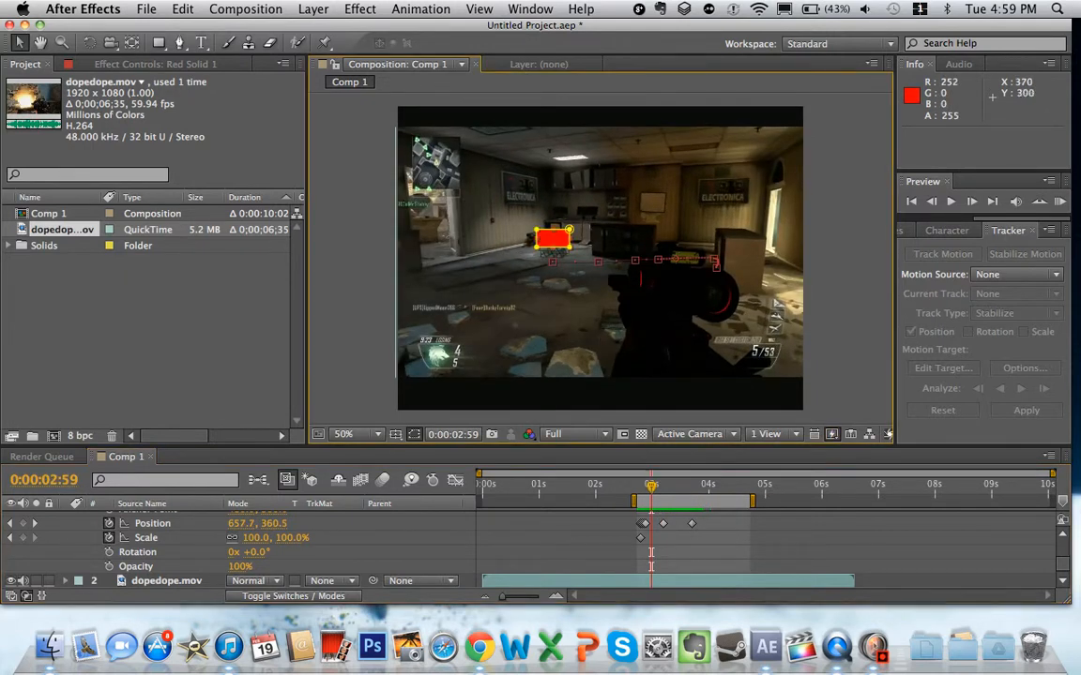
pyautogui.moveTo(553, 239); pyautogui.dragTo(537, 239)
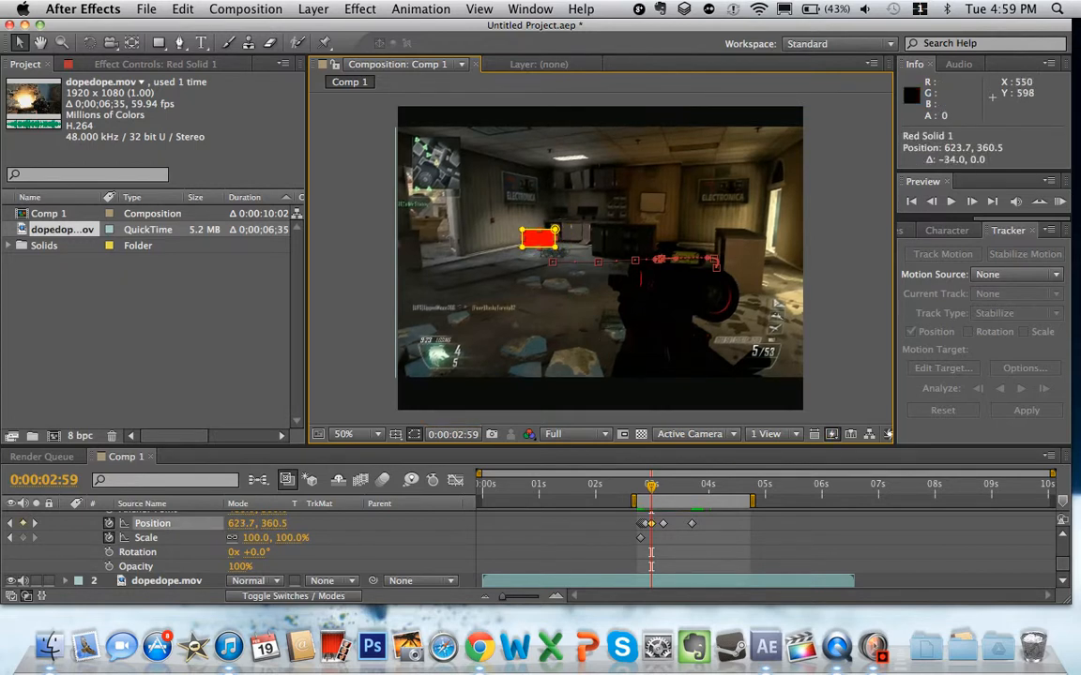
pyautogui.moveTo(651, 487); pyautogui.dragTo(657, 487)
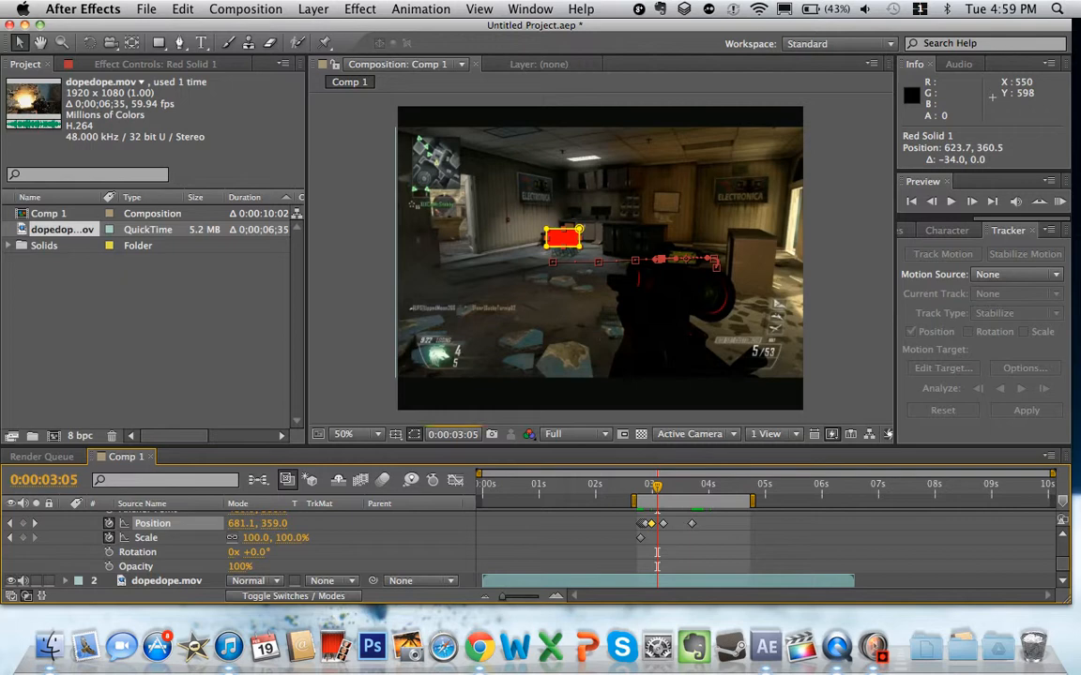
pyautogui.moveTo(562, 239); pyautogui.dragTo(551, 238)
pyautogui.moveTo(657, 487); pyautogui.dragTo(664, 486)
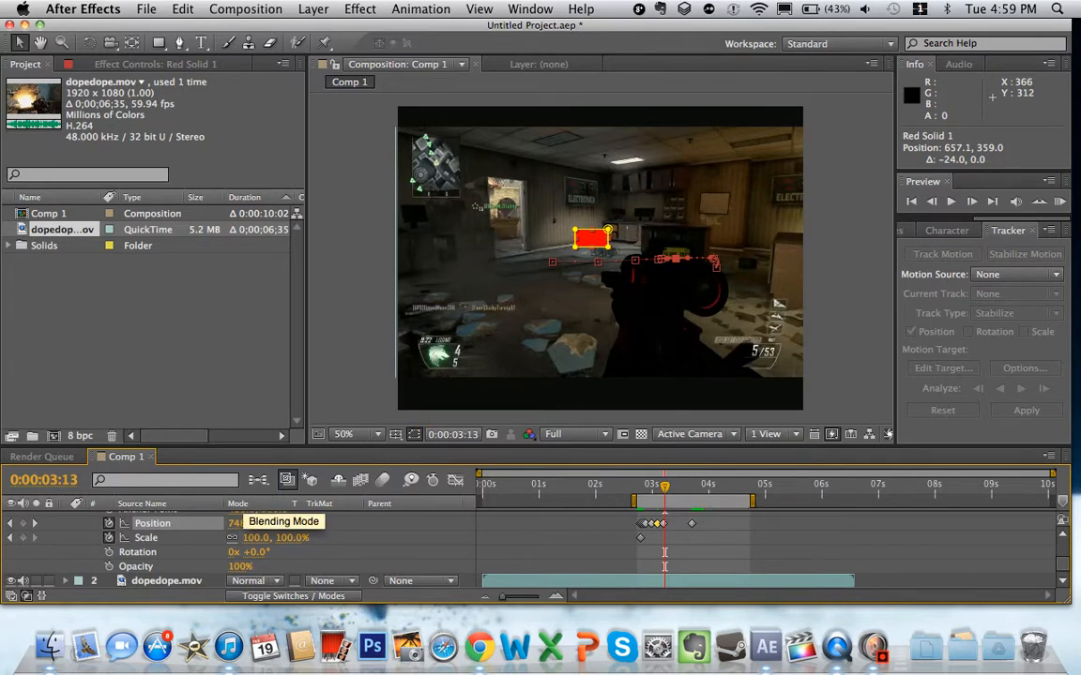
pyautogui.scroll(5, 246, 530)
pyautogui.scroll(-5, 246, 530)
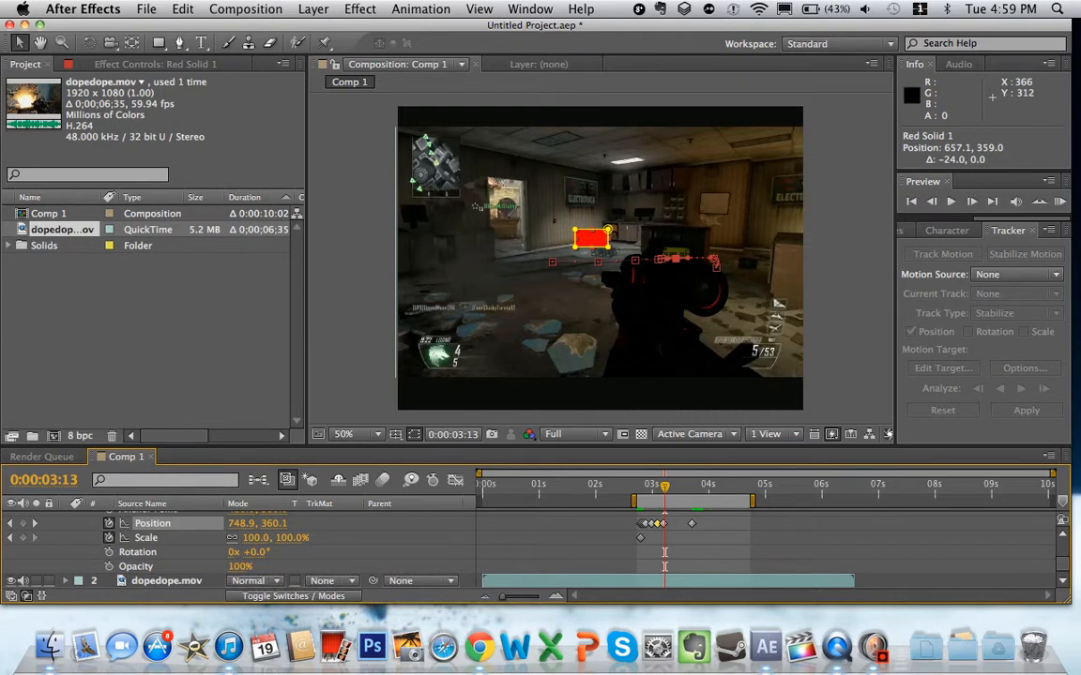
# Step: Move the current time to 0:00:02:45 and set Red Solid 1's opacity to 75%
pyautogui.moveTo(664, 487); pyautogui.dragTo(640, 487)
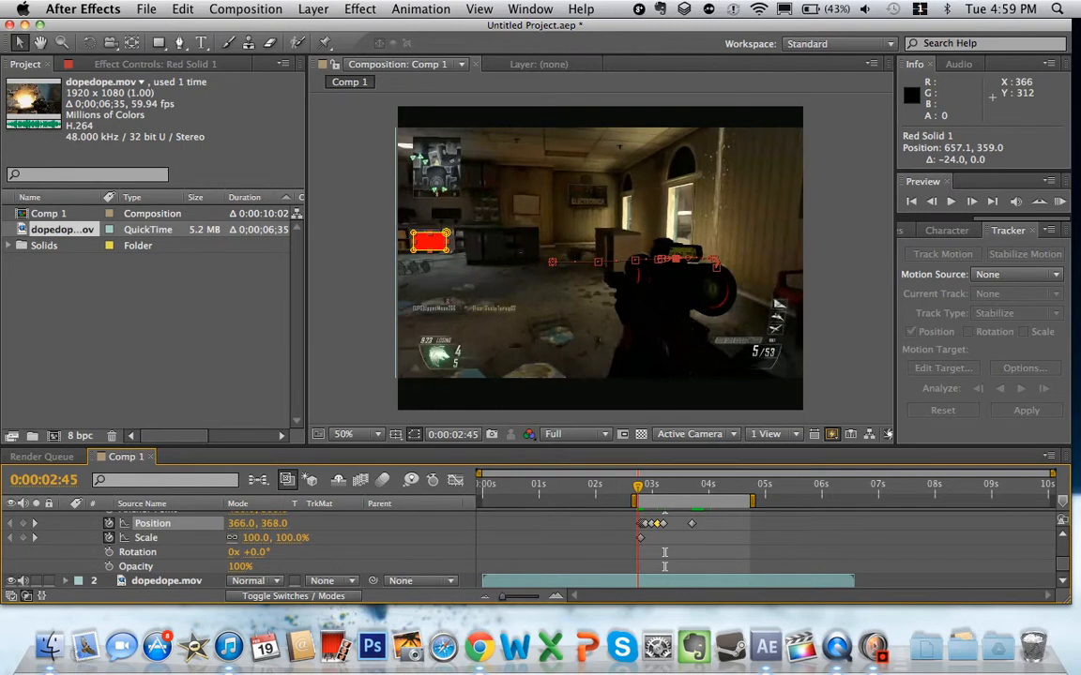
pyautogui.click(241, 566)
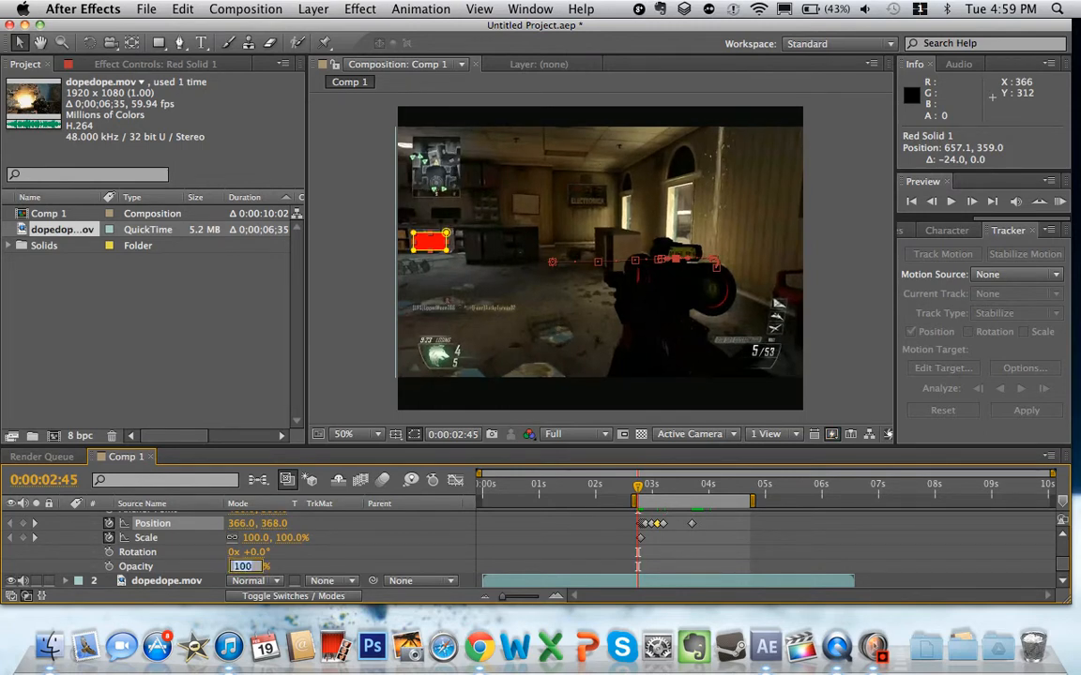
pyautogui.write('75')
pyautogui.press('Return')
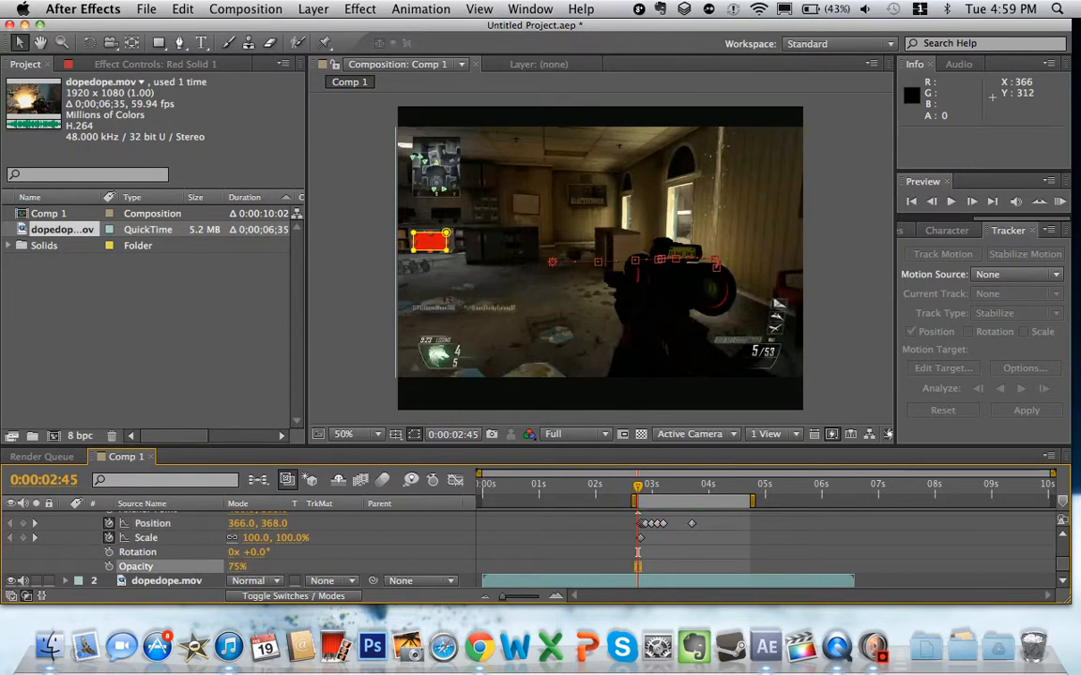
# Step: Try to animate Red Solid 1's opacity by setting it to 35% at 0:00:02:55 and 75% at 0:00:03:05
pyautogui.hotkey('shift', 'pagedown')
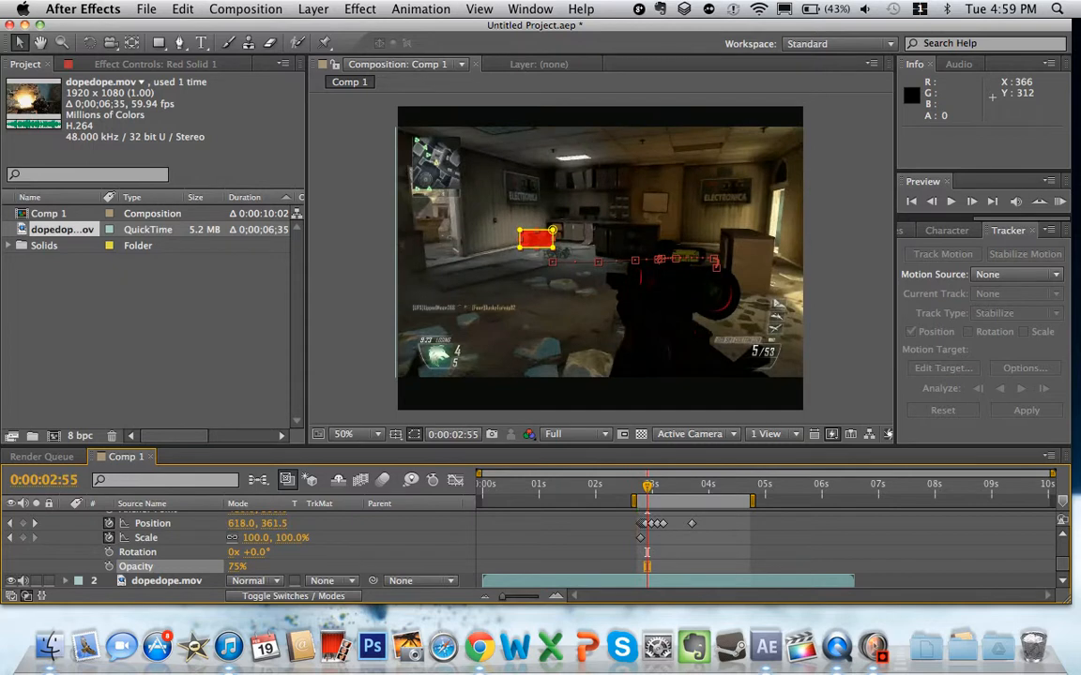
pyautogui.click(237, 566)
pyautogui.write('35')
pyautogui.press('Return')
pyautogui.moveTo(646, 553); pyautogui.dragTo(656, 553)
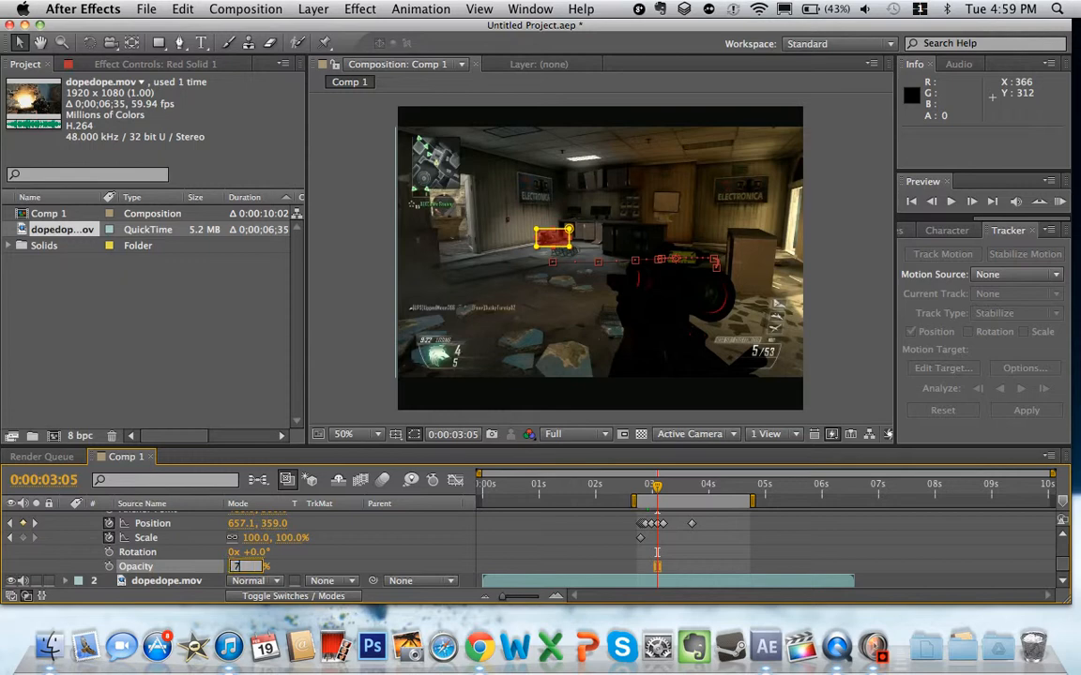
pyautogui.write('75')
pyautogui.press('Return')
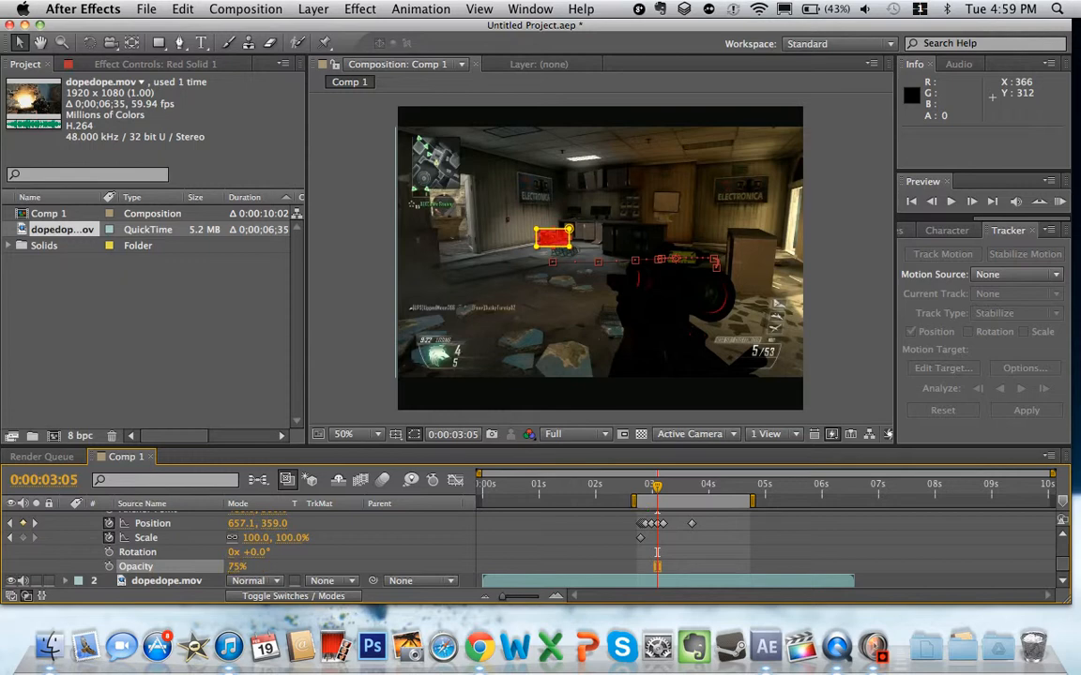
# Step: Try to continue the opacity flicker by setting it to 35% at 0:00:03:15 and 75% at 0:00:03:25
pyautogui.moveTo(657, 552); pyautogui.dragTo(666, 553)
pyautogui.click(238, 567)
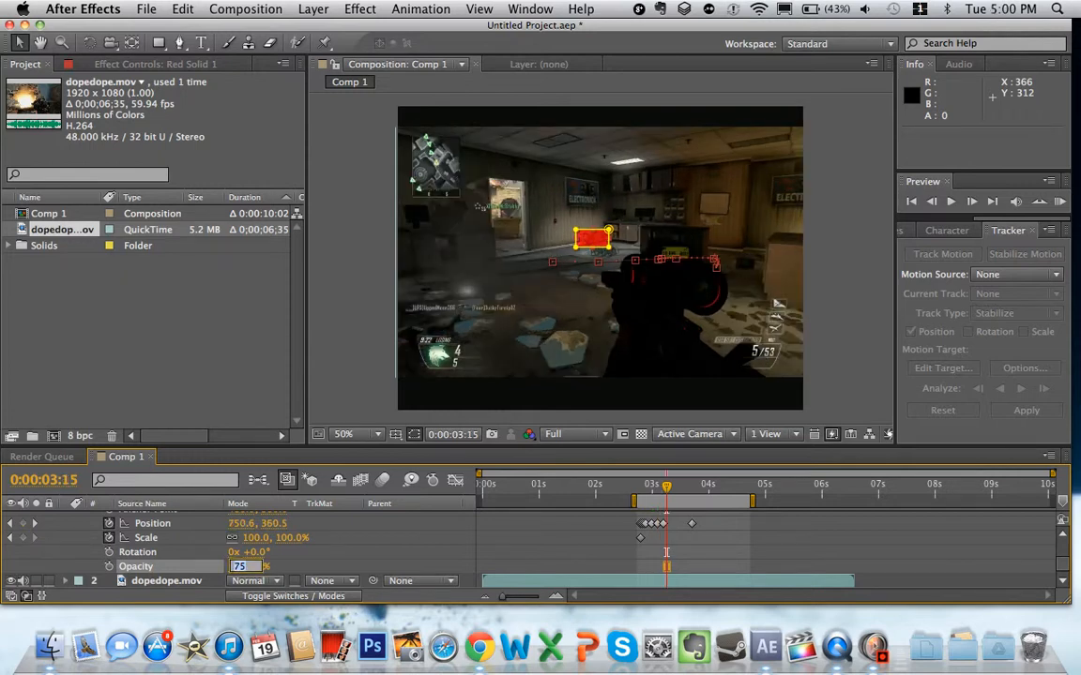
pyautogui.write('35')
pyautogui.press('Return')
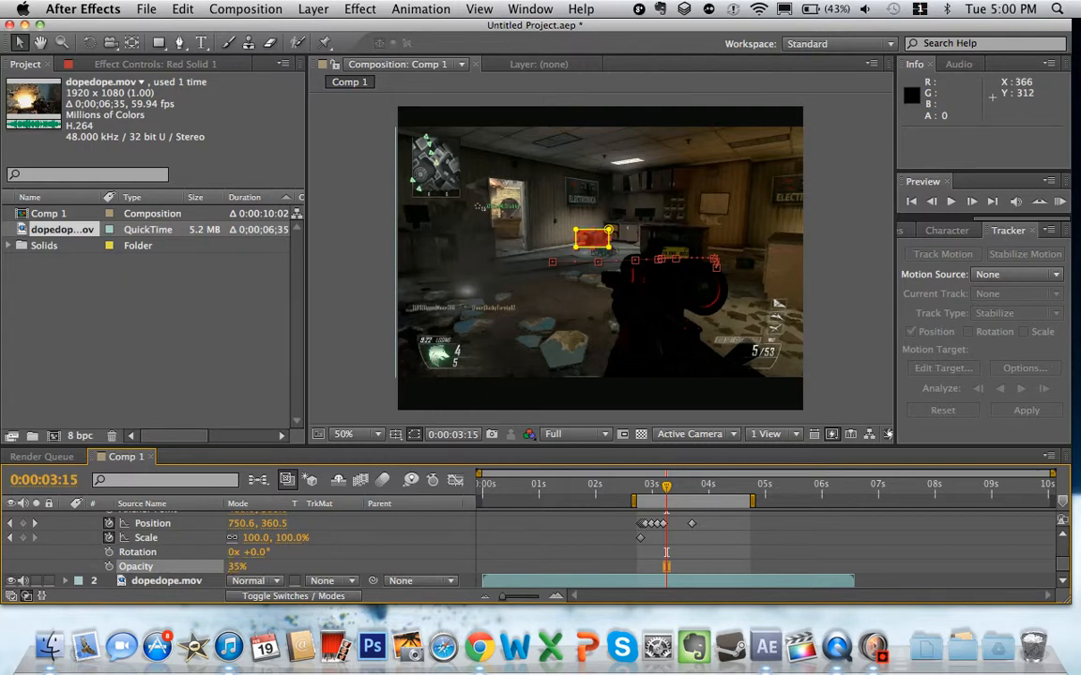
pyautogui.moveTo(666, 553); pyautogui.dragTo(675, 553)
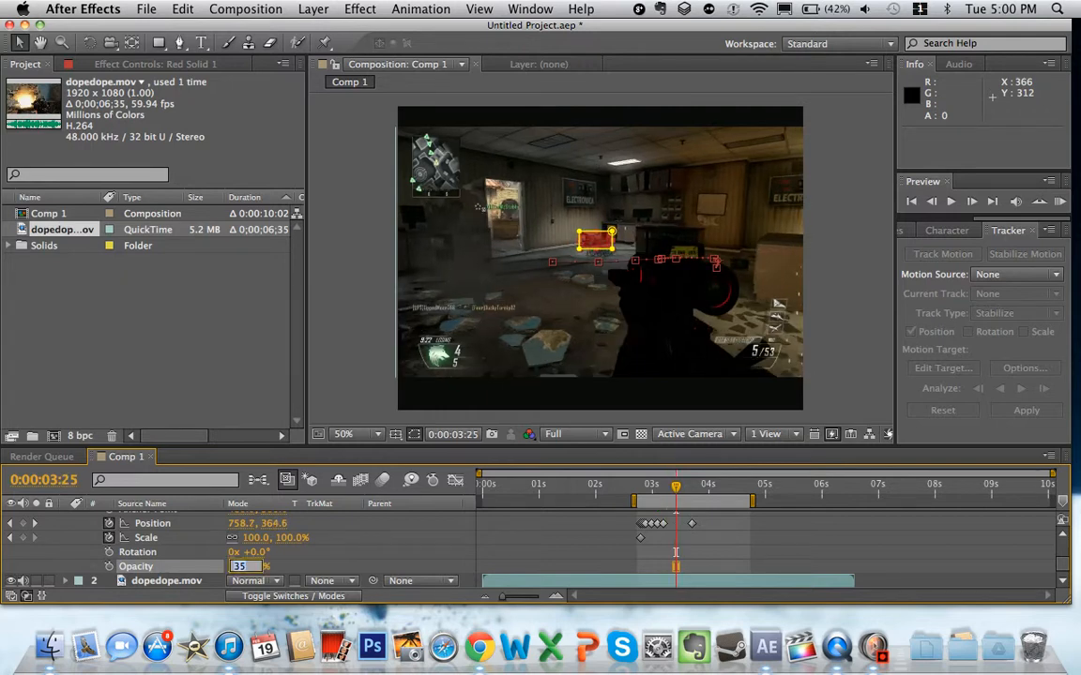
pyautogui.write('75')
pyautogui.press('Return')
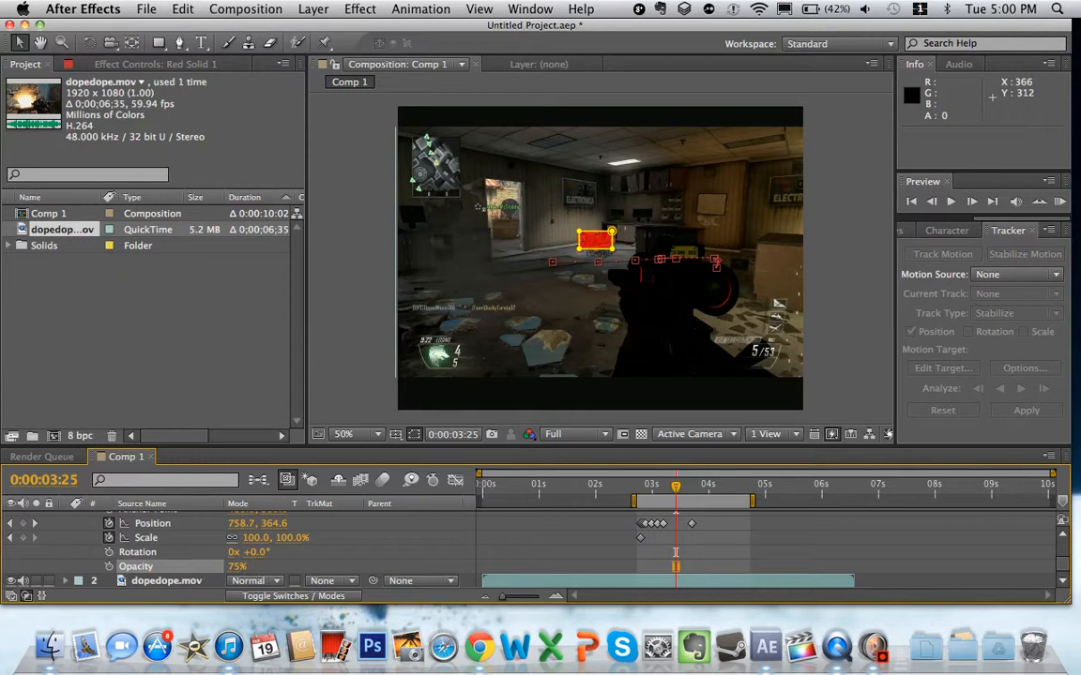
# Step: Advance to 0:00:03:35 and start keyframing Red Solid 1's Opacity there
pyautogui.moveTo(675, 552); pyautogui.dragTo(685, 552)
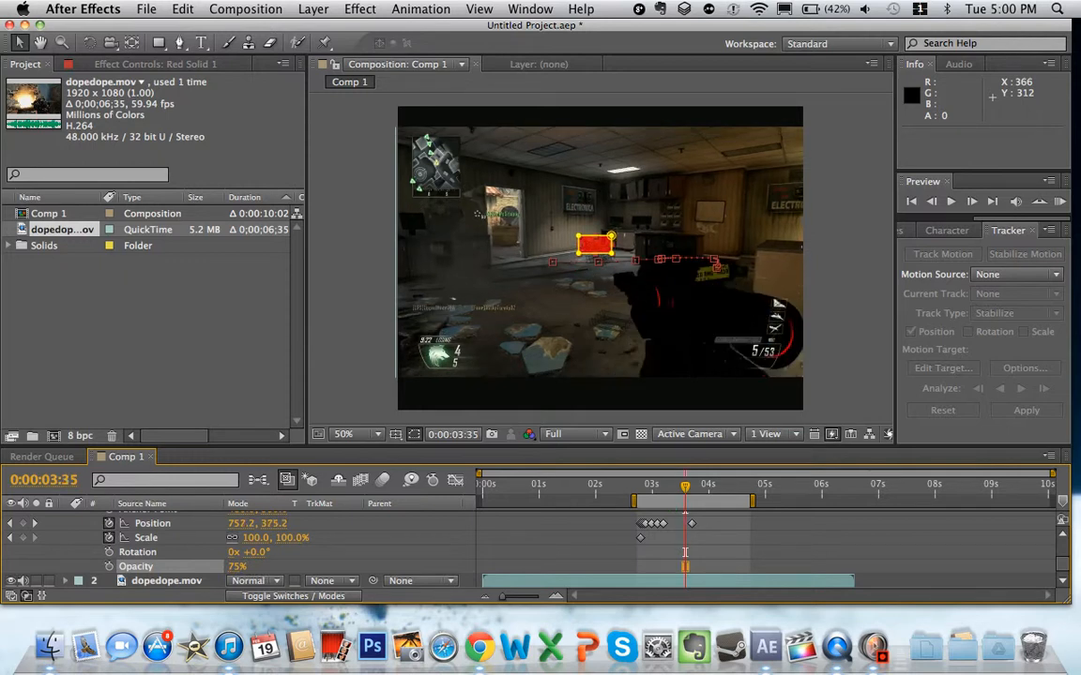
pyautogui.hotkey('alt', 'shift', 't')
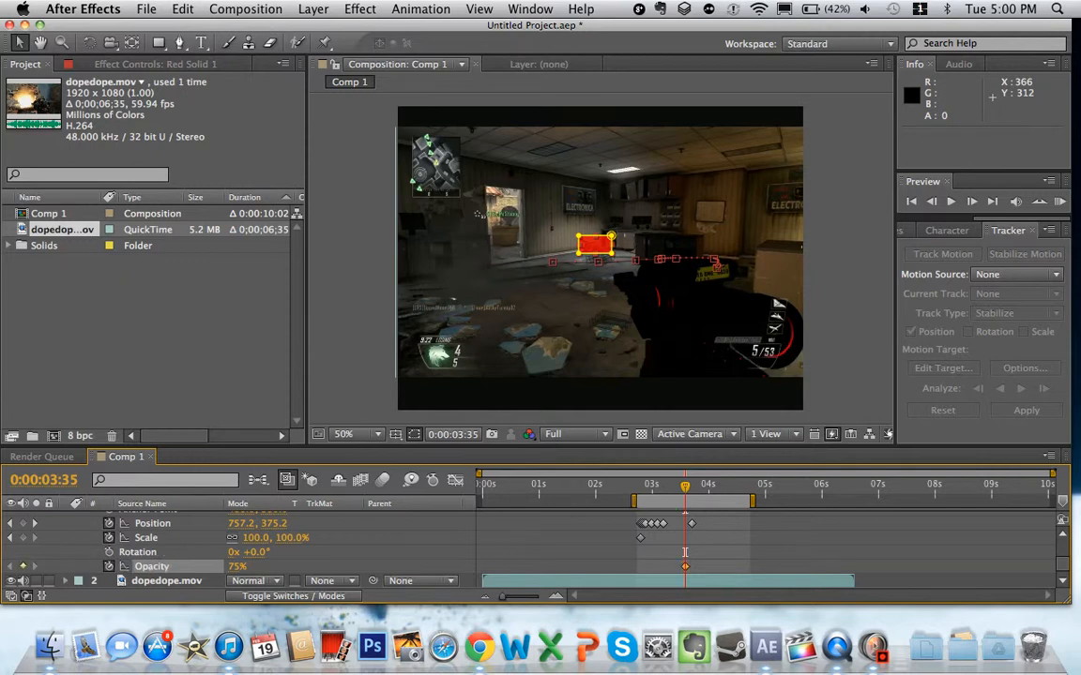
# Step: Keyframe Red Solid 1's opacity at 35% at 0:00:02:56 and 75% at 0:00:03:06
pyautogui.moveTo(685, 552); pyautogui.dragTo(638, 553)
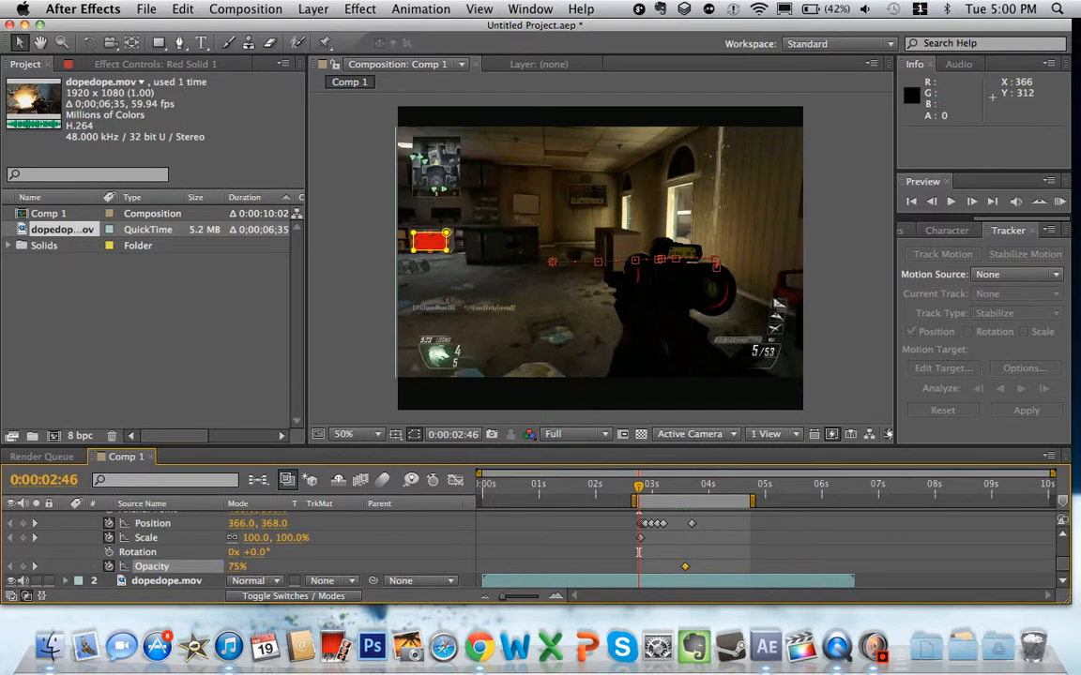
pyautogui.hotkey('shift', 'pagedown')
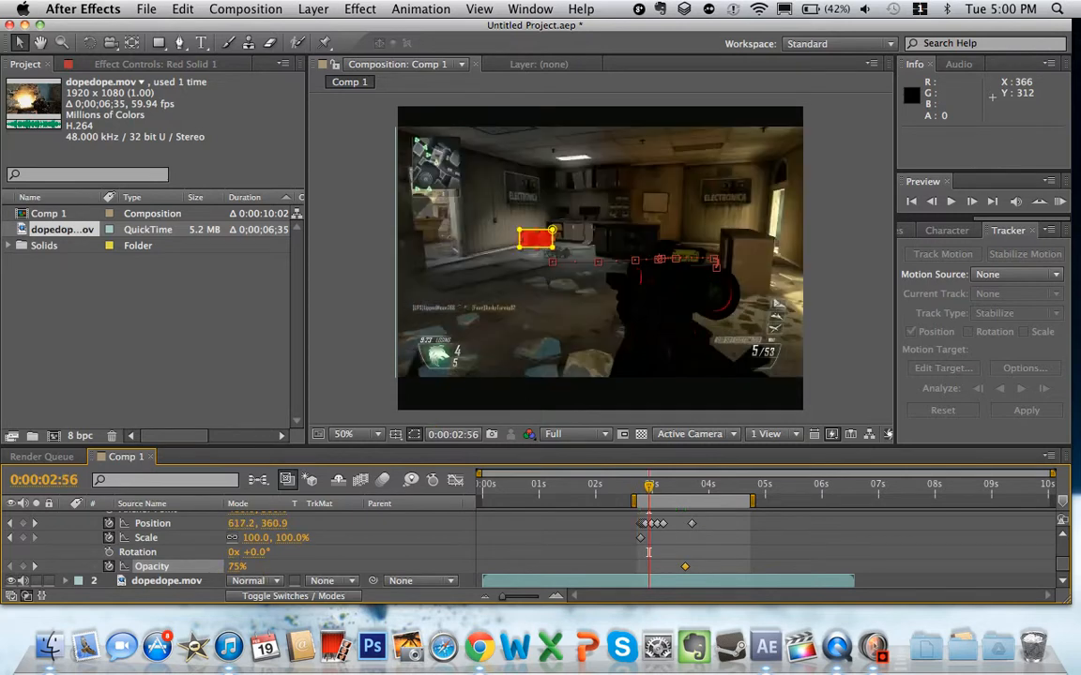
pyautogui.click(238, 567)
pyautogui.write('35')
pyautogui.press('Return')
pyautogui.hotkey('shift', 'pagedown')
pyautogui.press('Return')
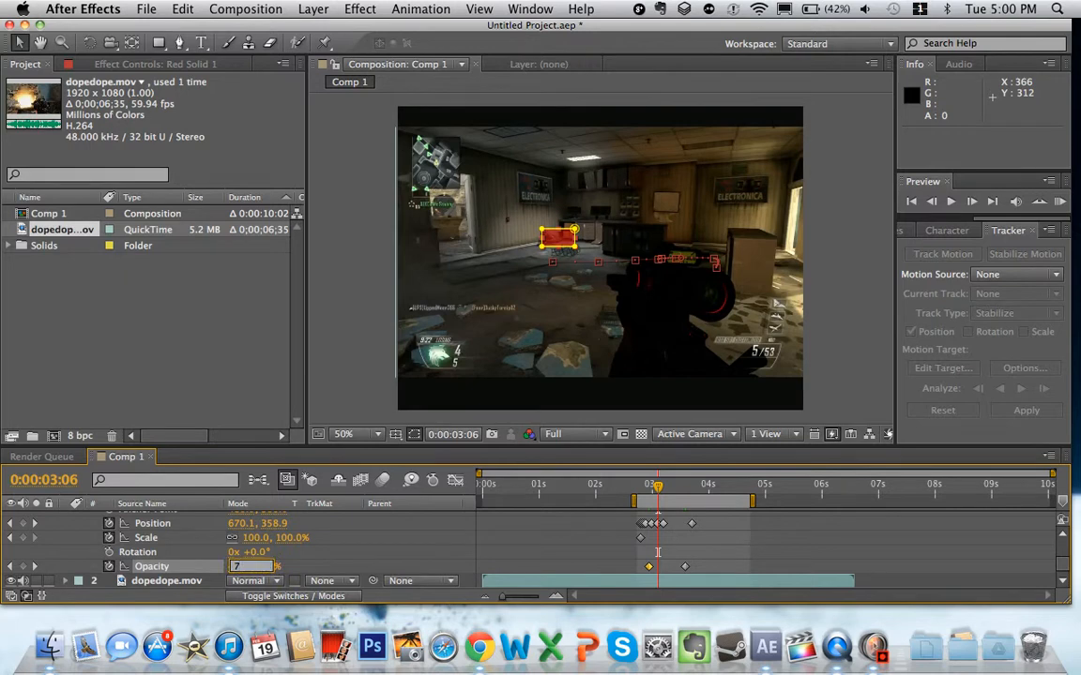
pyautogui.write('75')
pyautogui.press('Return')
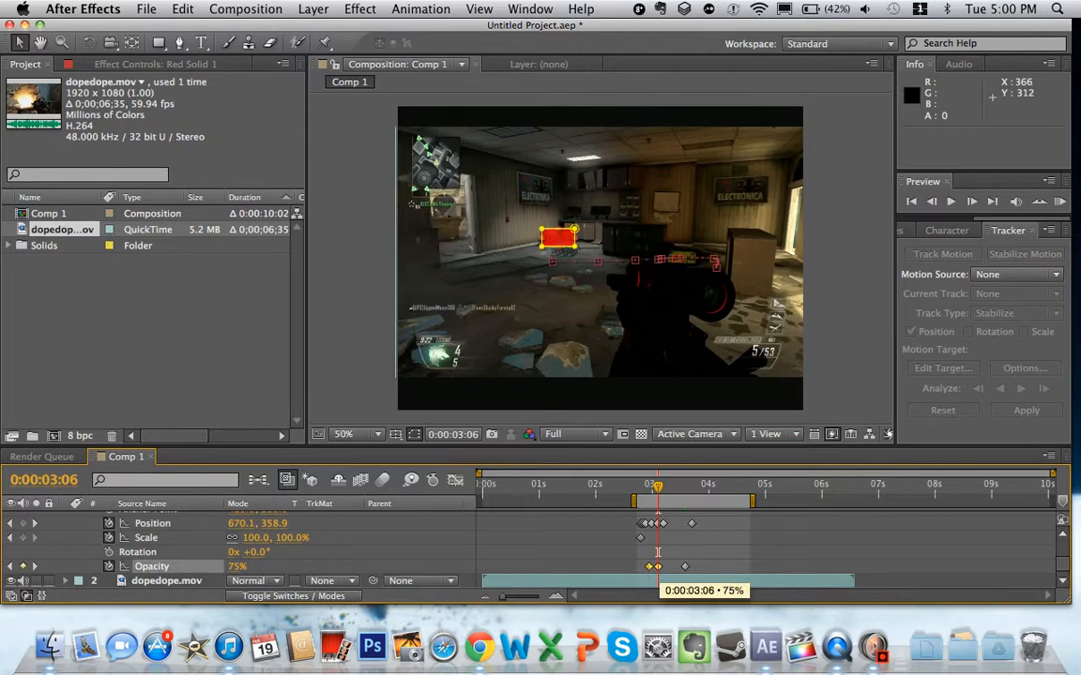
# Step: Copy the 35% and 75% opacity keyframes and paste the pair at 0:00:03:17 and 0:00:03:33
pyautogui.press('super+c')
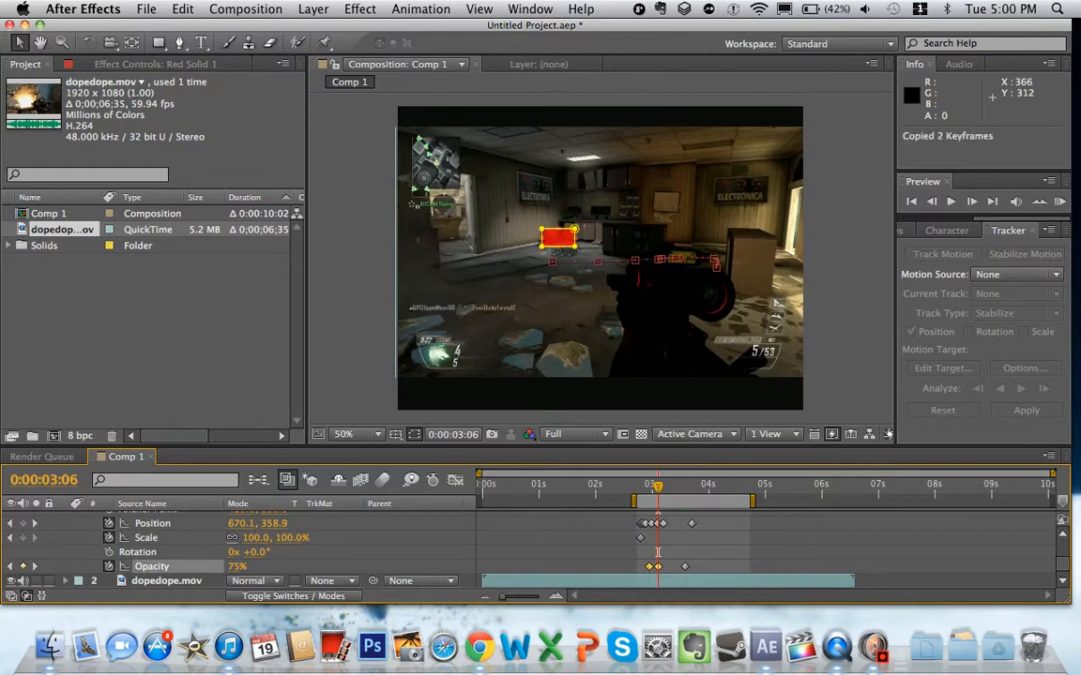
pyautogui.click(667, 486)
pyautogui.press('super+v')
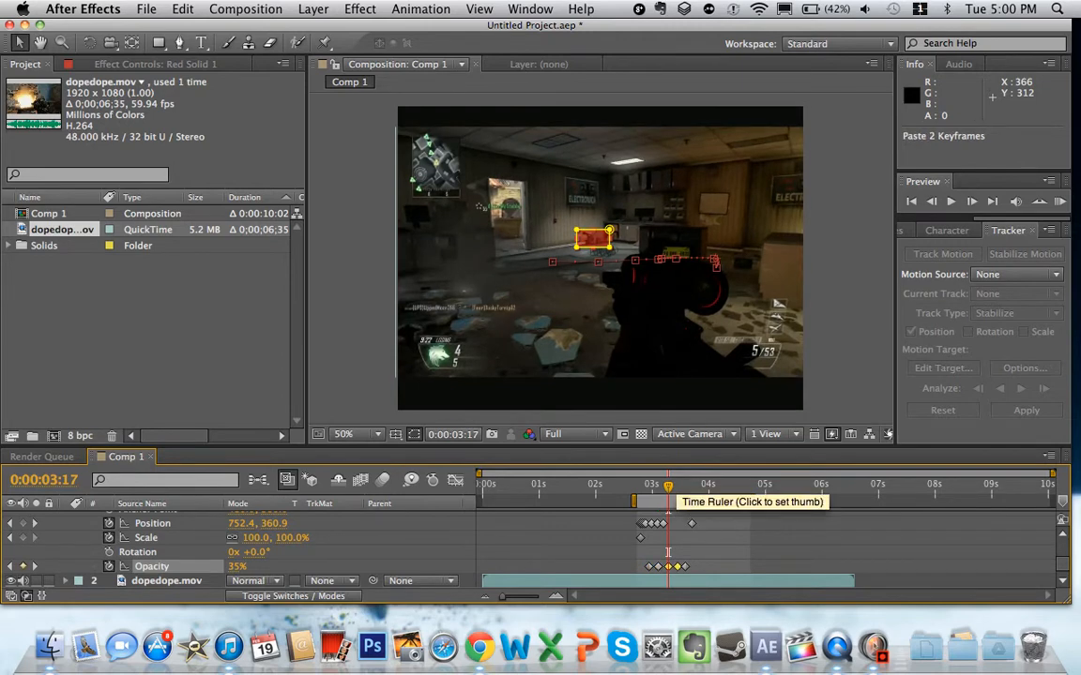
pyautogui.click(683, 485)
pyautogui.press('super+v')
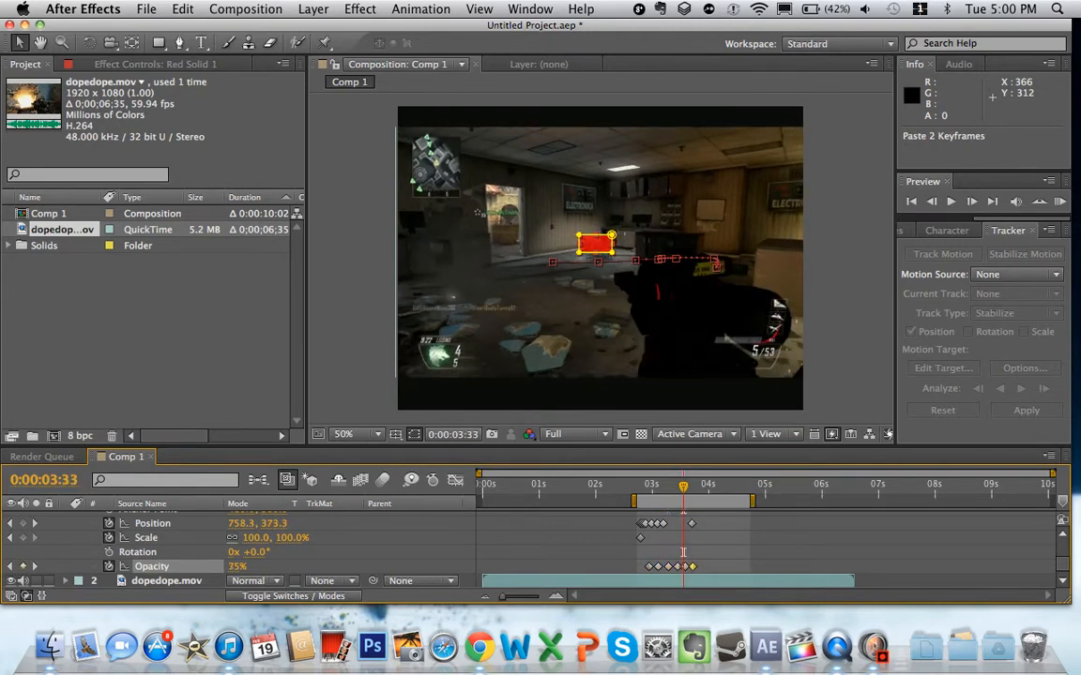
# Step: Paste the copied opacity keyframe pair at 0:00:03:55, 0:00:04:17 and 0:00:04:36 to continue the flicker
pyautogui.click(703, 485)
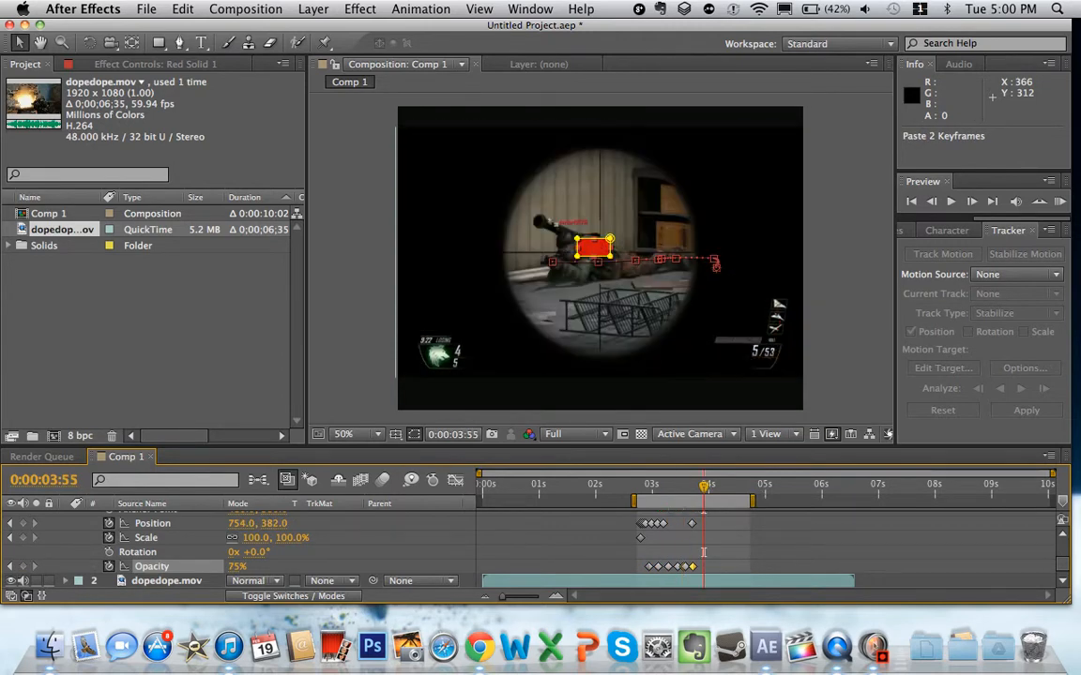
pyautogui.press('super+v')
pyautogui.click(731, 485)
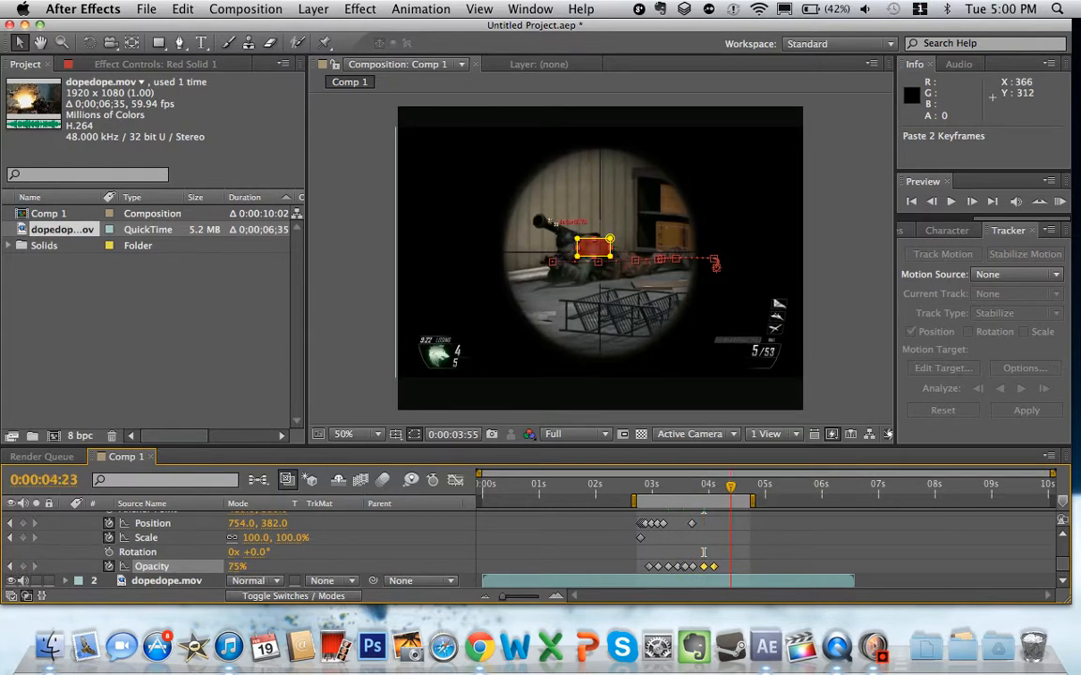
pyautogui.click(725, 486)
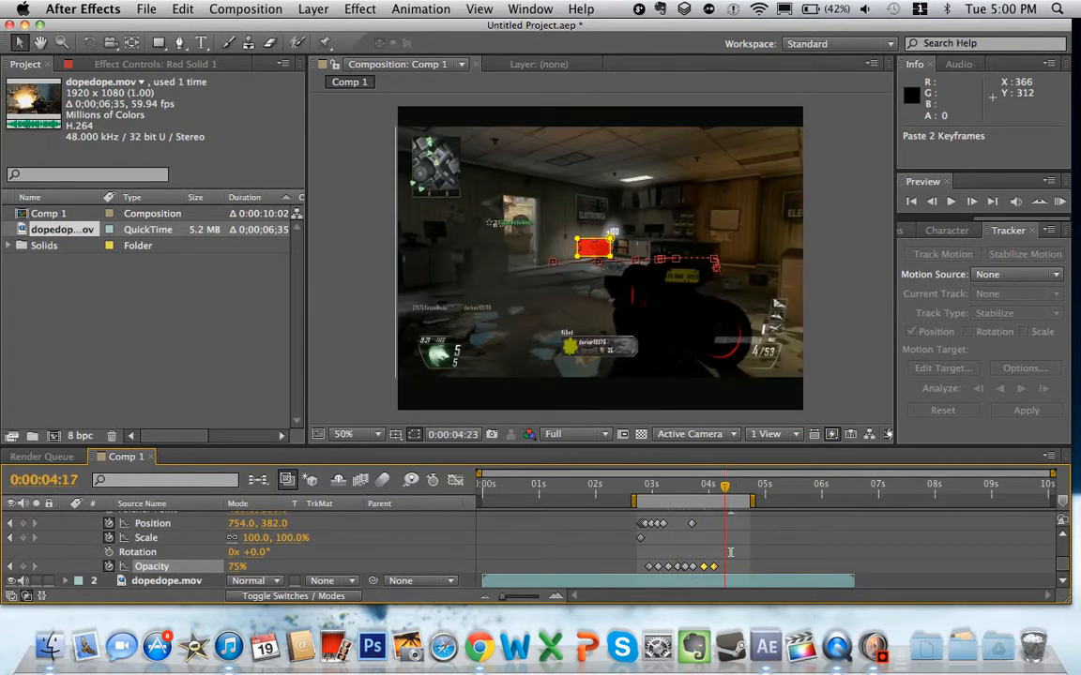
pyautogui.press('super+v')
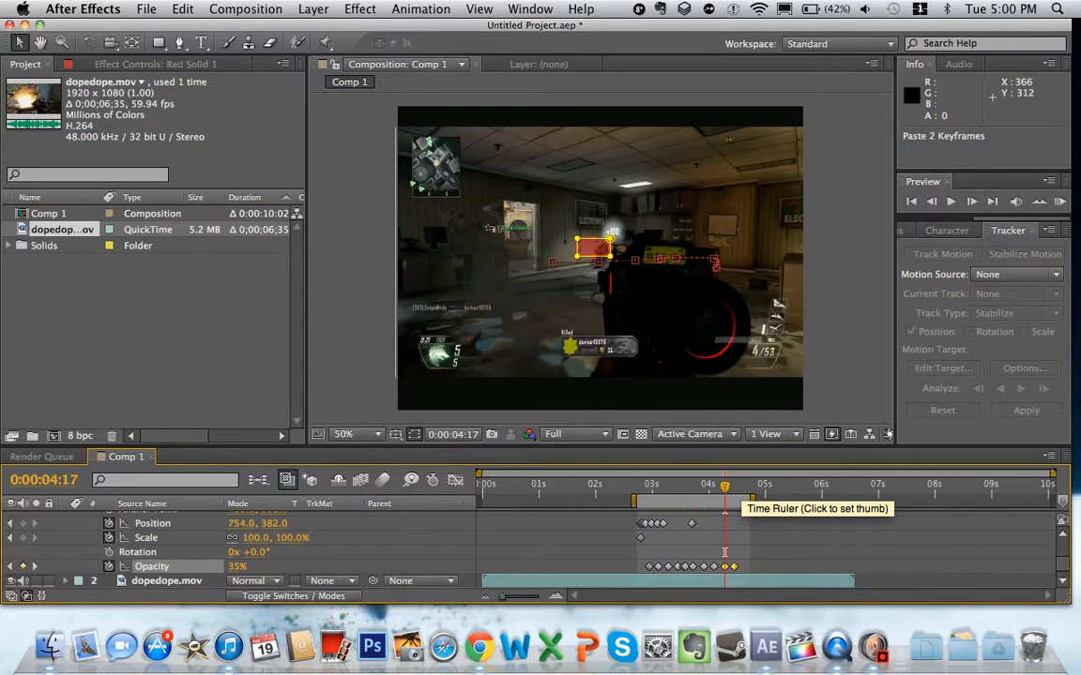
pyautogui.press('space')
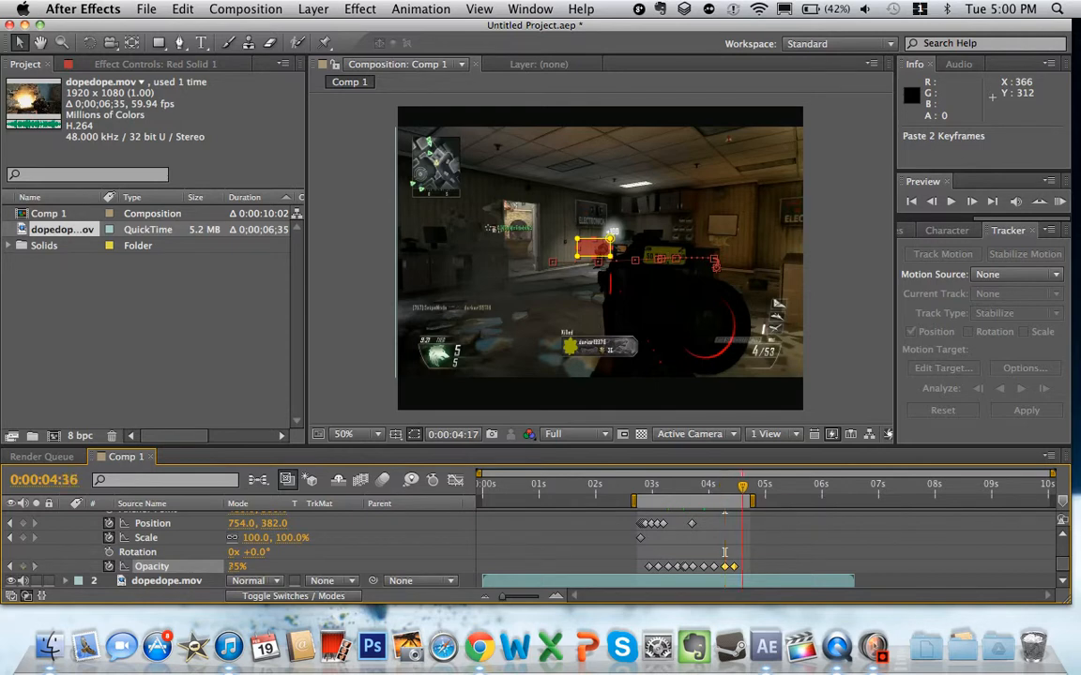
pyautogui.press('super+v')
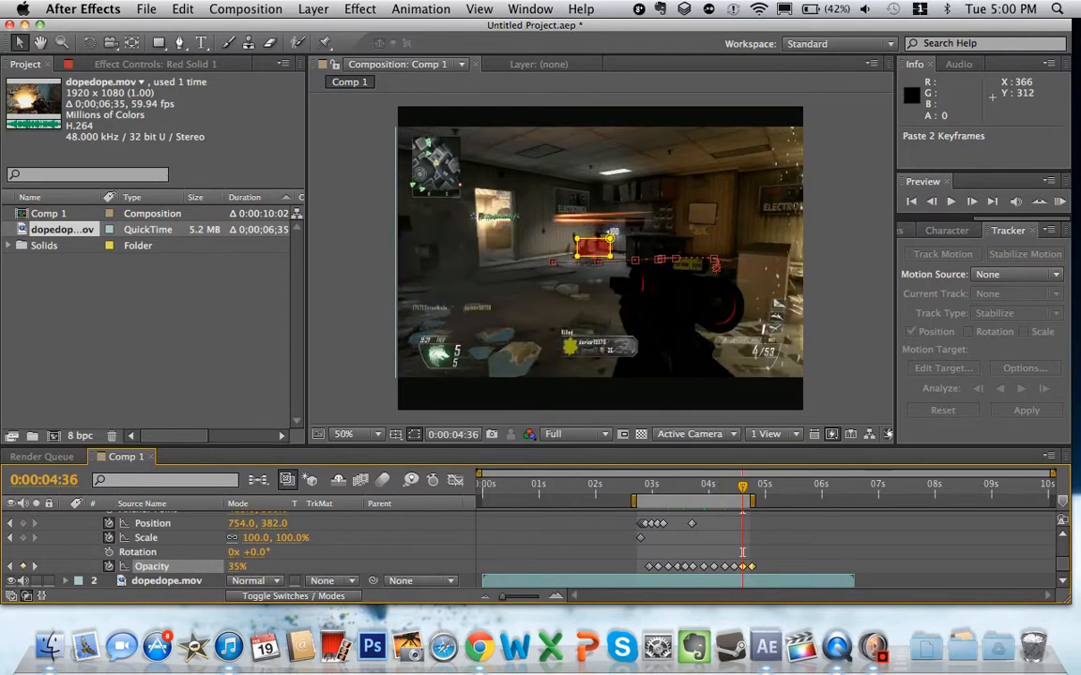
# Step: Deselect the opacity keyframes and play a RAM preview of the work area to check the flickering solid
pyautogui.click(741, 551)
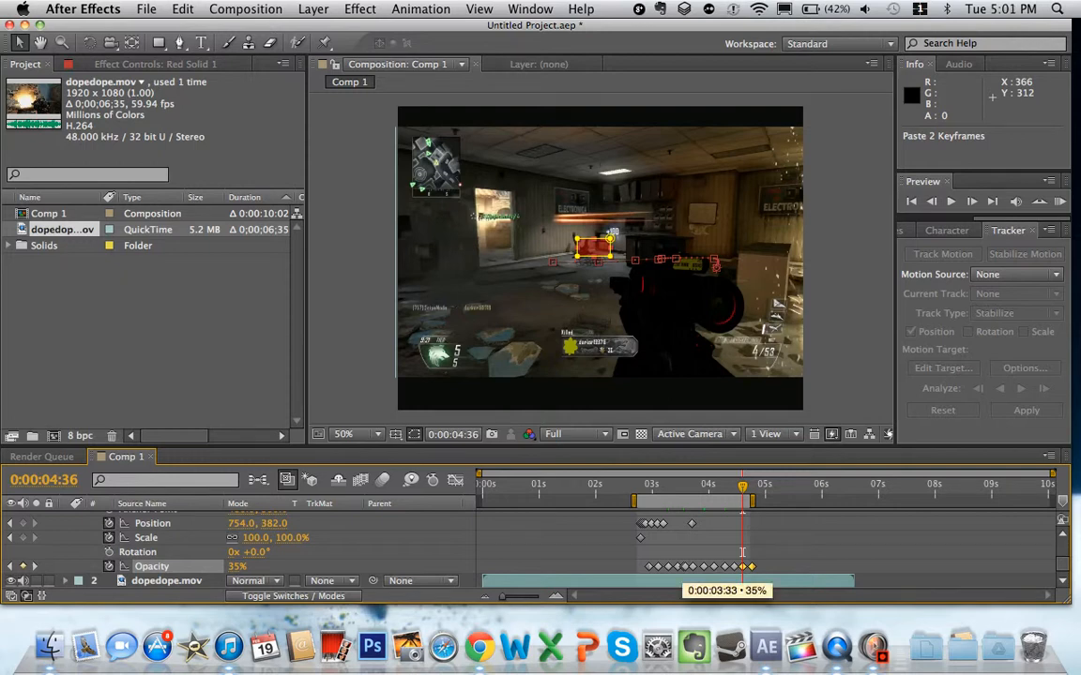
pyautogui.click(742, 552)
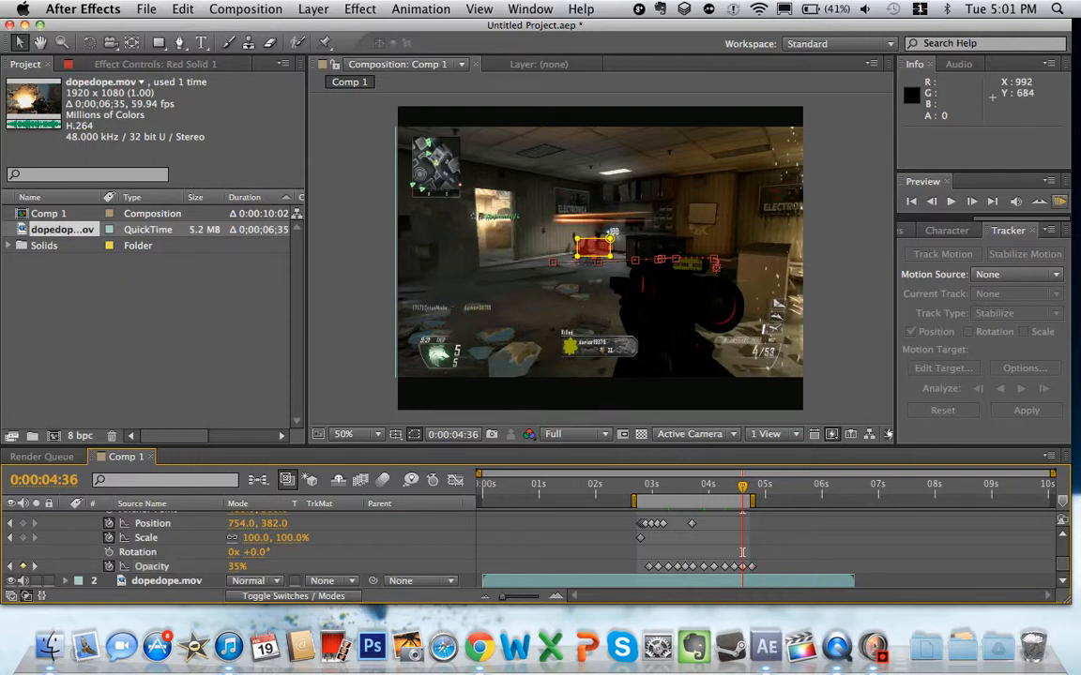
pyautogui.press('KP_0')
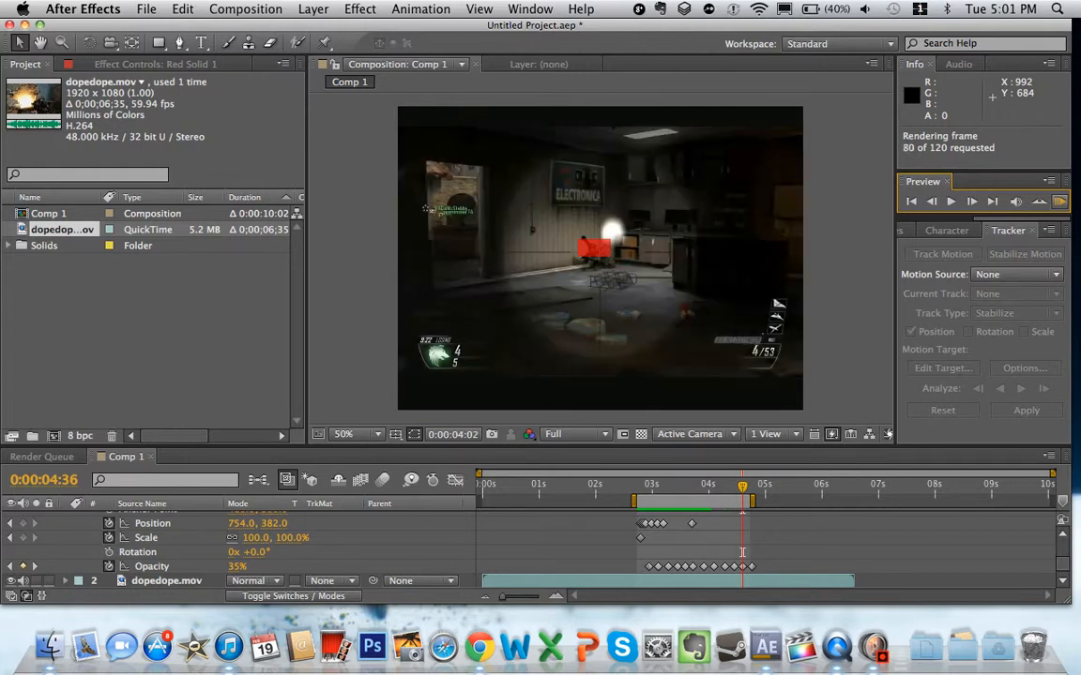
pyautogui.press('space')
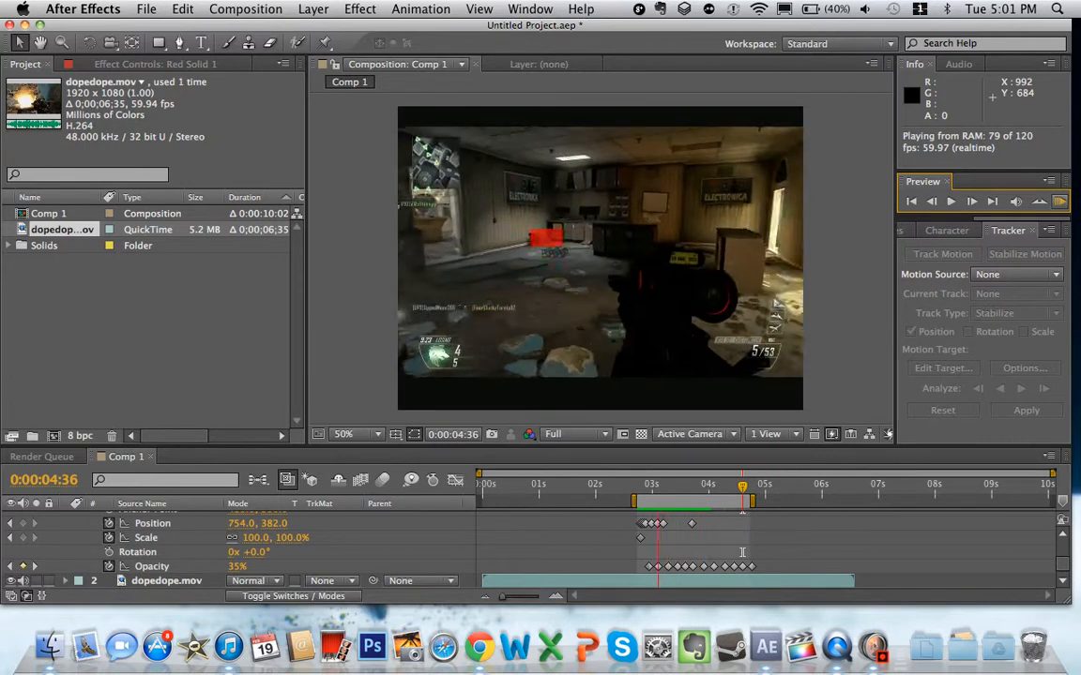
pyautogui.press('space')
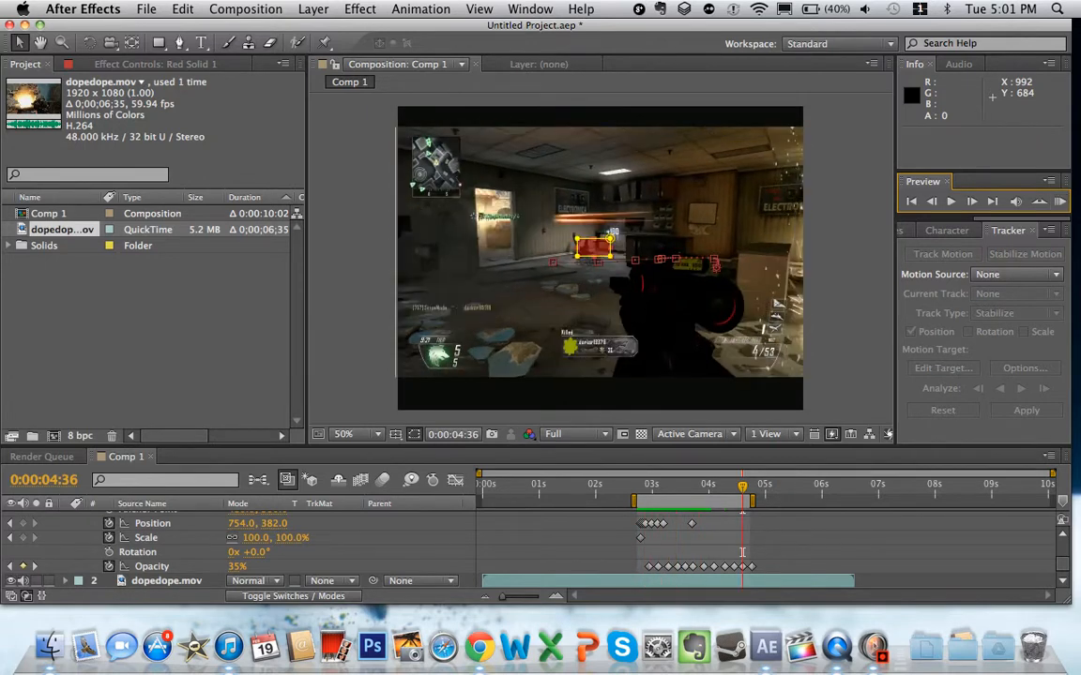
# Step: Trim the Red Solid 1 layer to start at 0:00:02:43 and end at 0:00:03:51, and play a RAM preview
pyautogui.scroll(2, 530, 550)
pyautogui.scroll(3, 530, 551)
pyautogui.moveTo(742, 486); pyautogui.dragTo(726, 487)
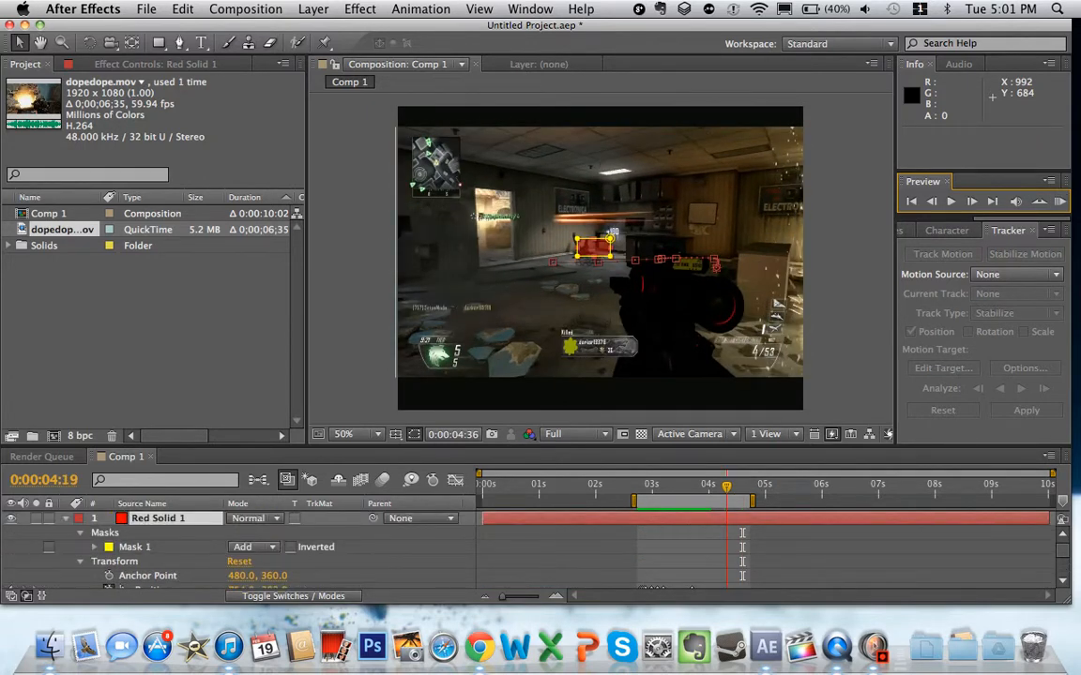
pyautogui.hotkey('ctrl', 'Right')
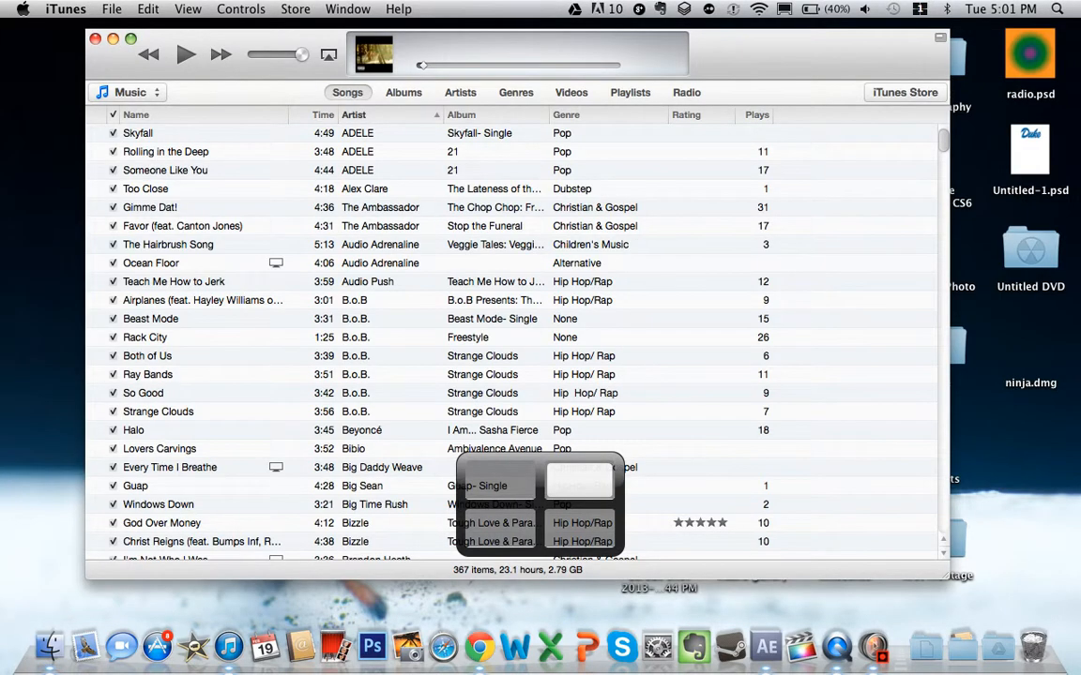
pyautogui.hotkey('ctrl', 'Left')
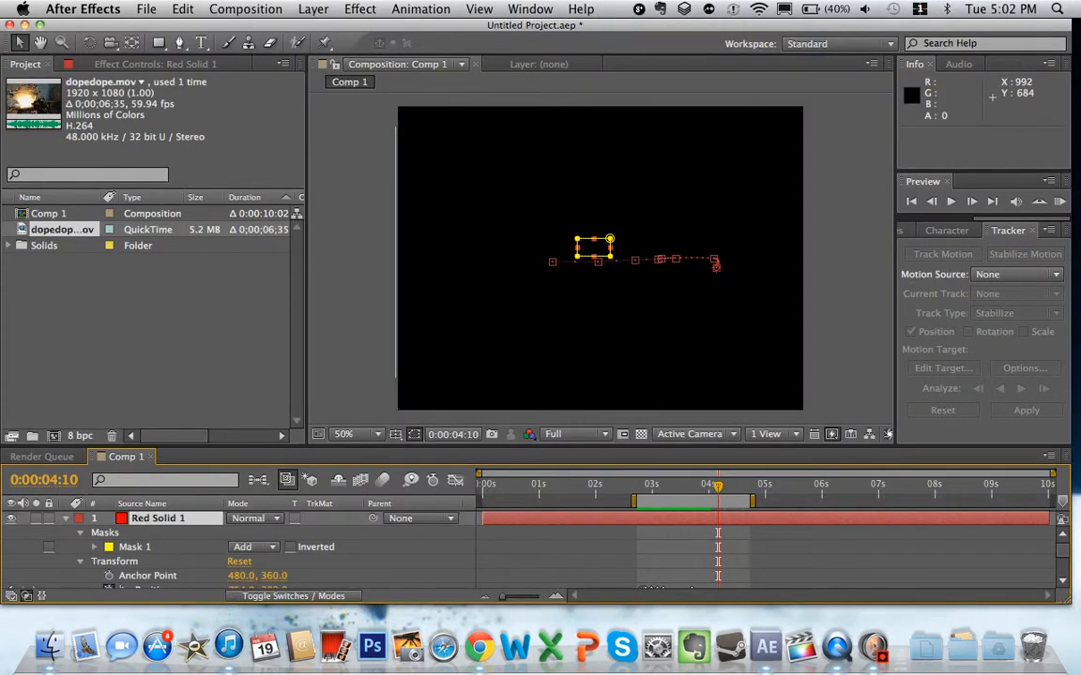
pyautogui.click(700, 485)
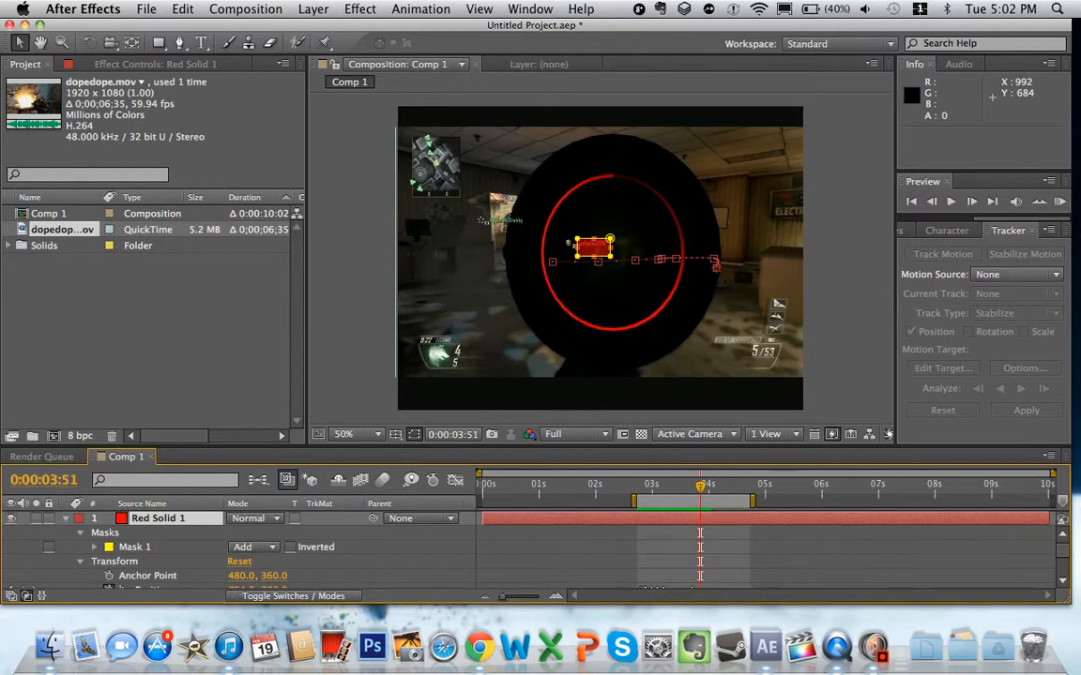
pyautogui.moveTo(1048, 517); pyautogui.dragTo(700, 517)
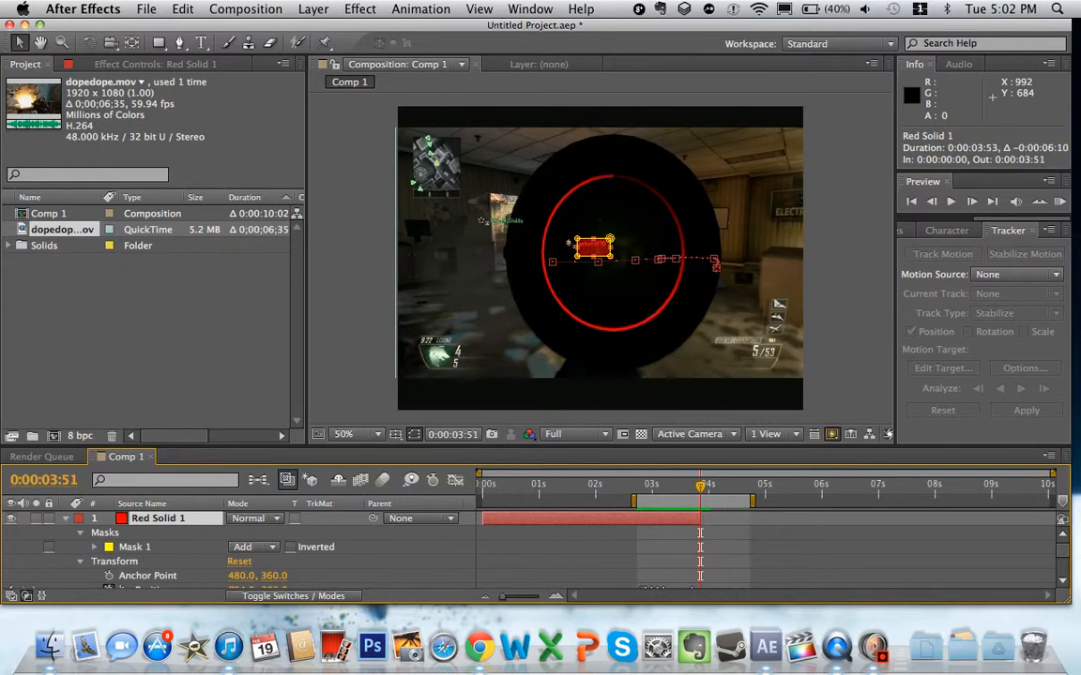
pyautogui.moveTo(482, 518); pyautogui.dragTo(637, 517)
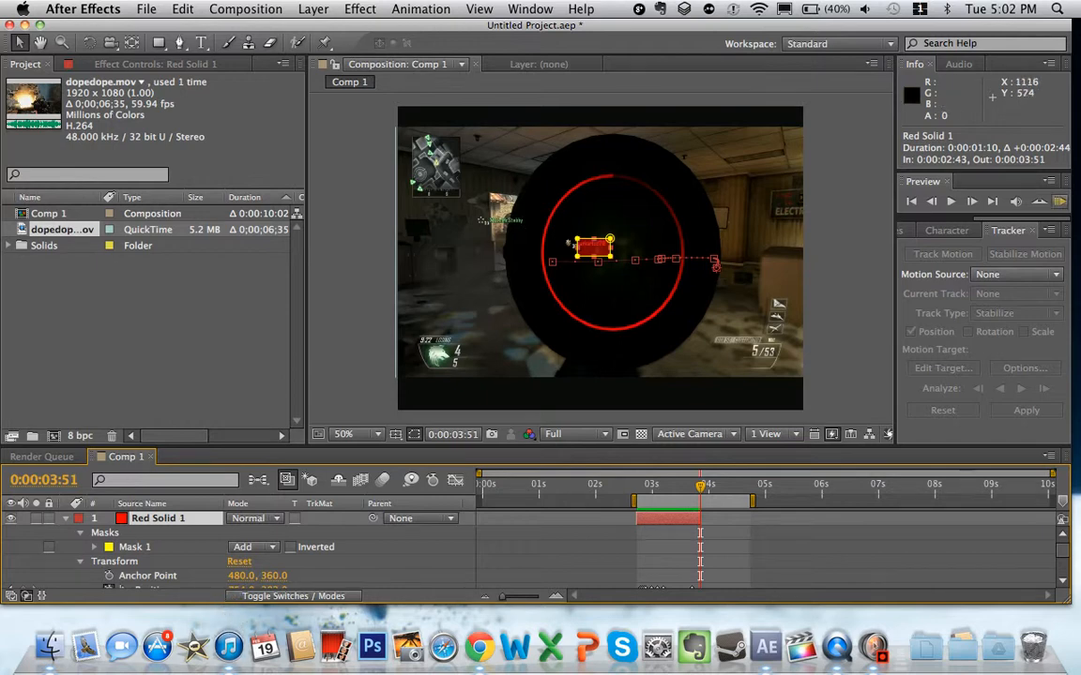
pyautogui.press('KP_0')
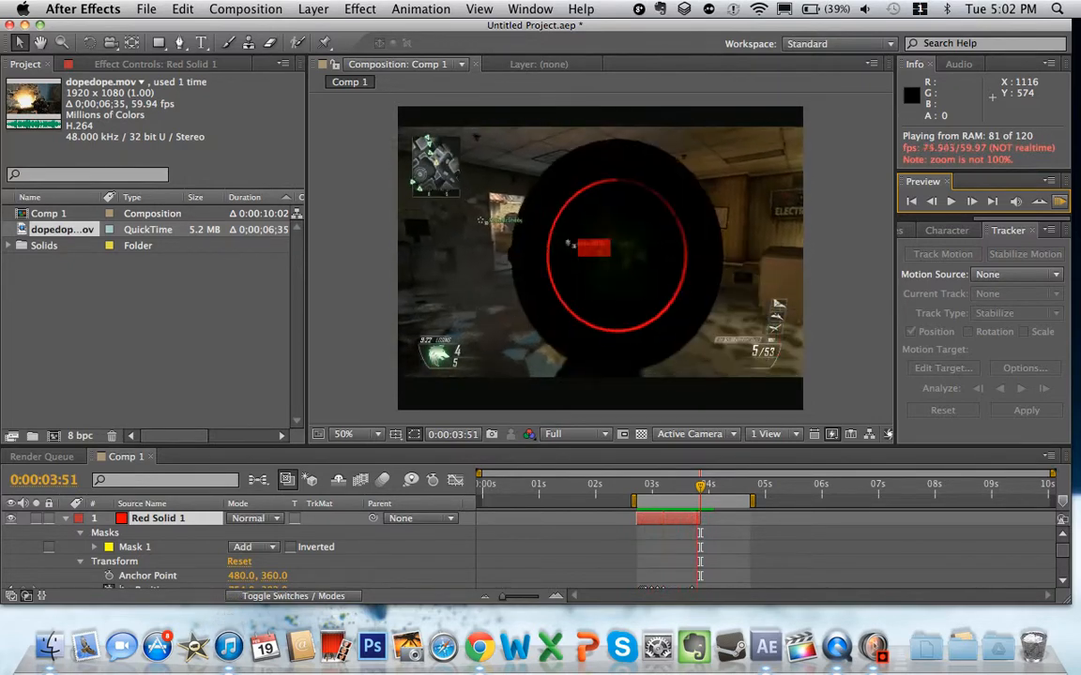
pyautogui.press('space')
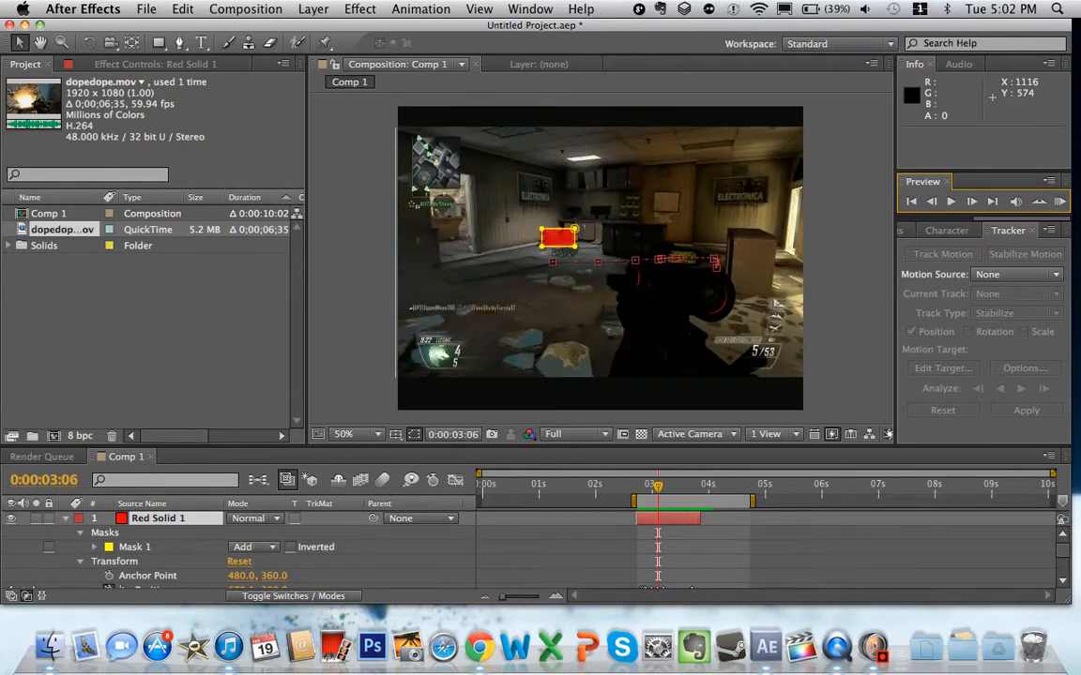